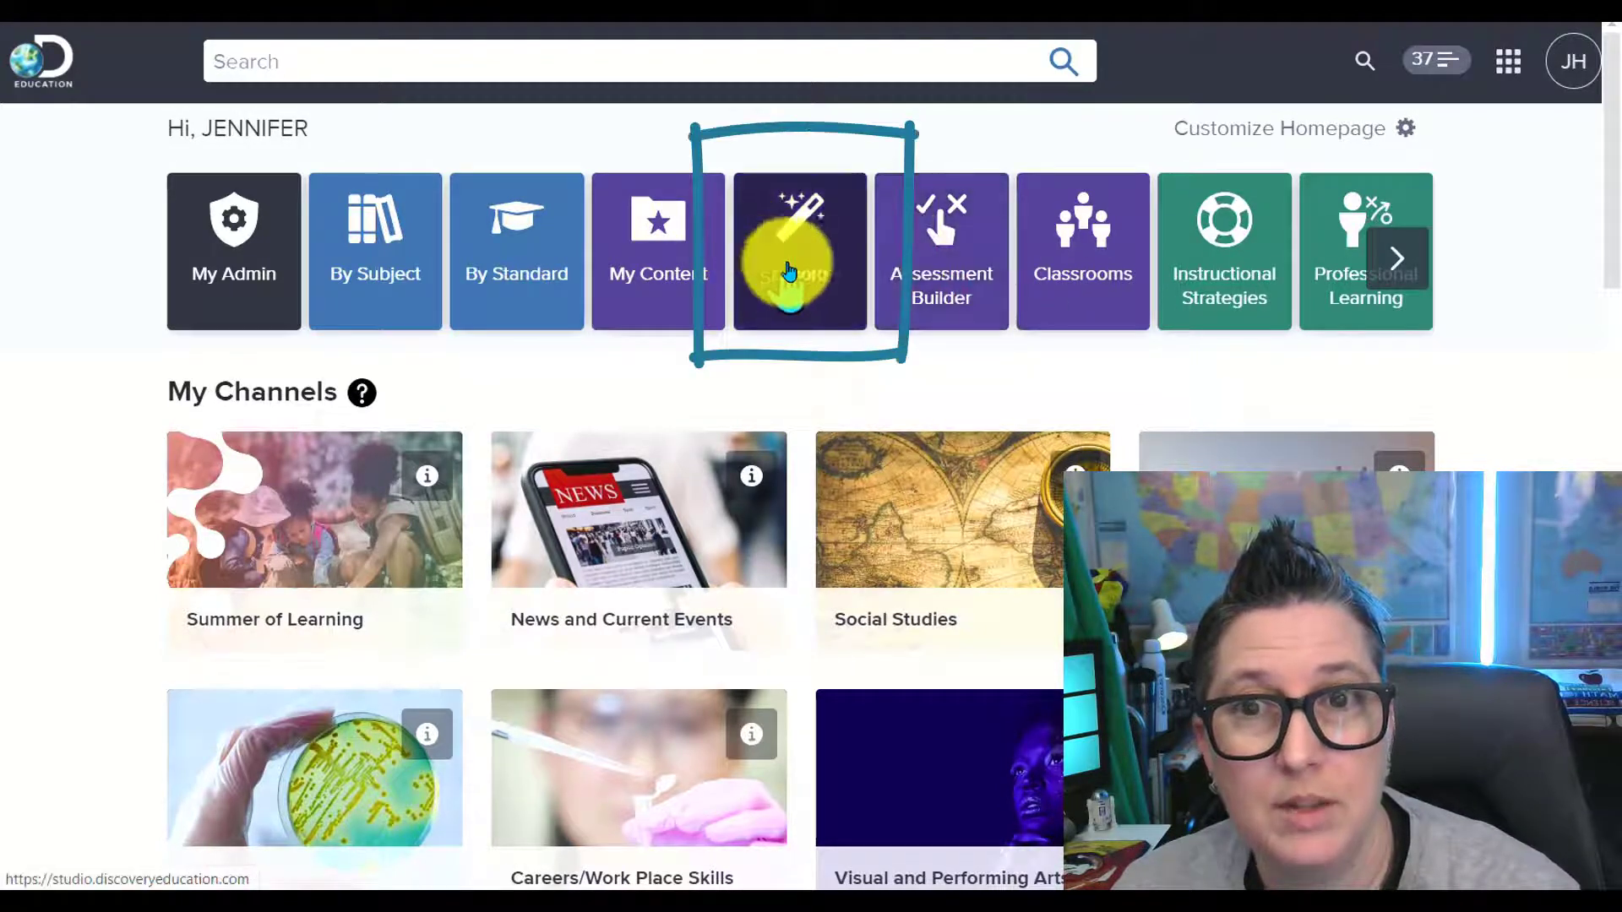
- From the My Drafts page, create a new blank board with Let's Create
click(806, 267)
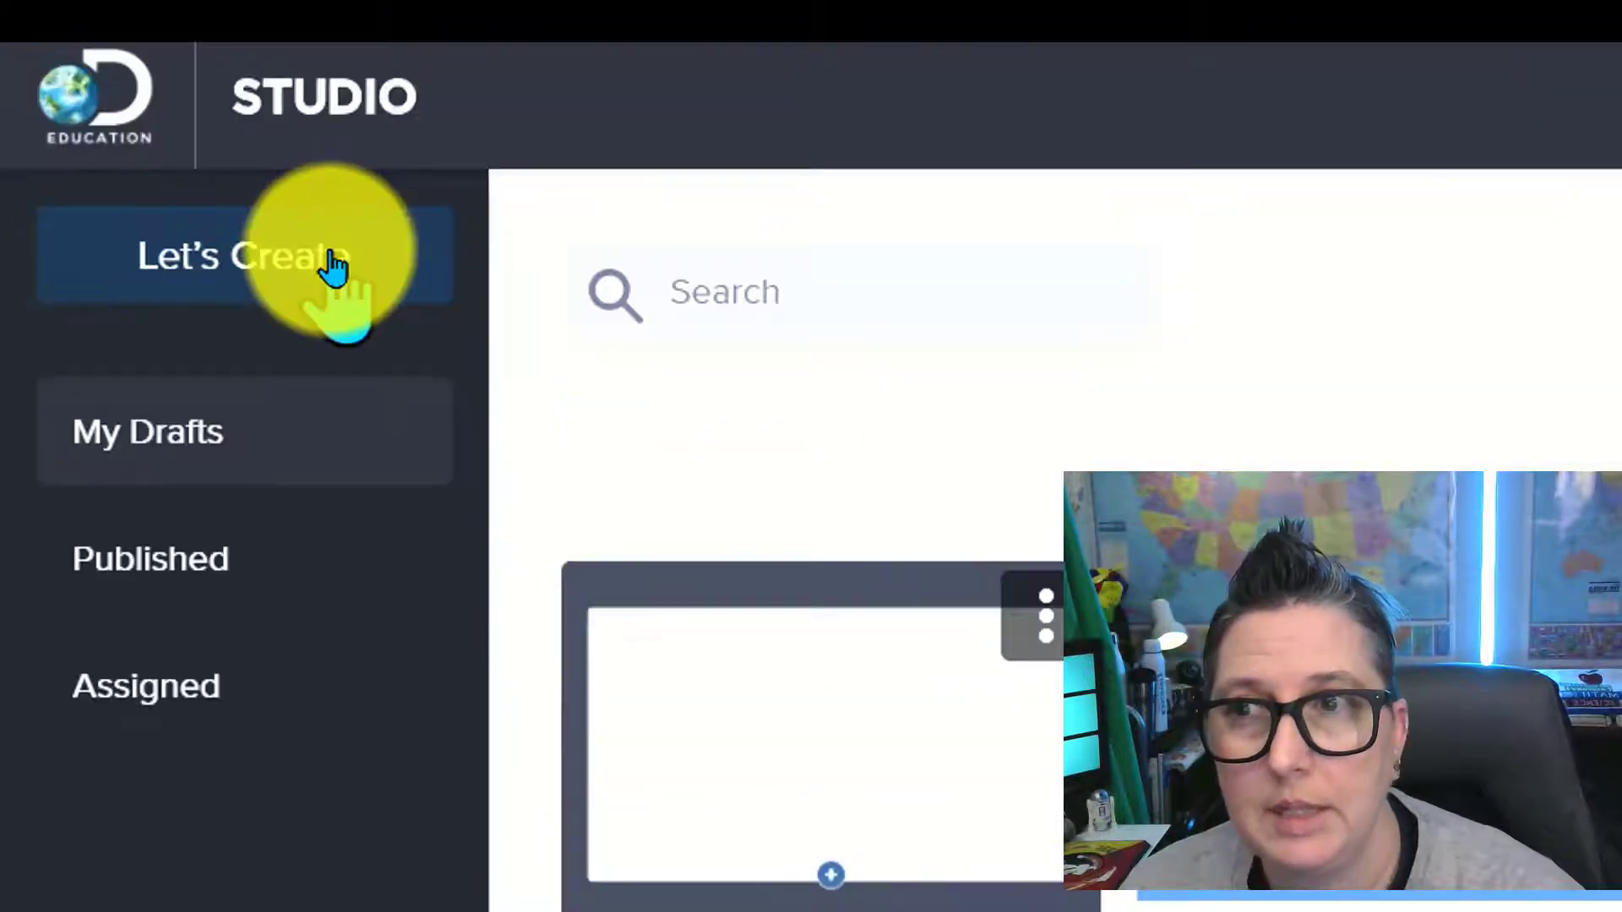
click(334, 266)
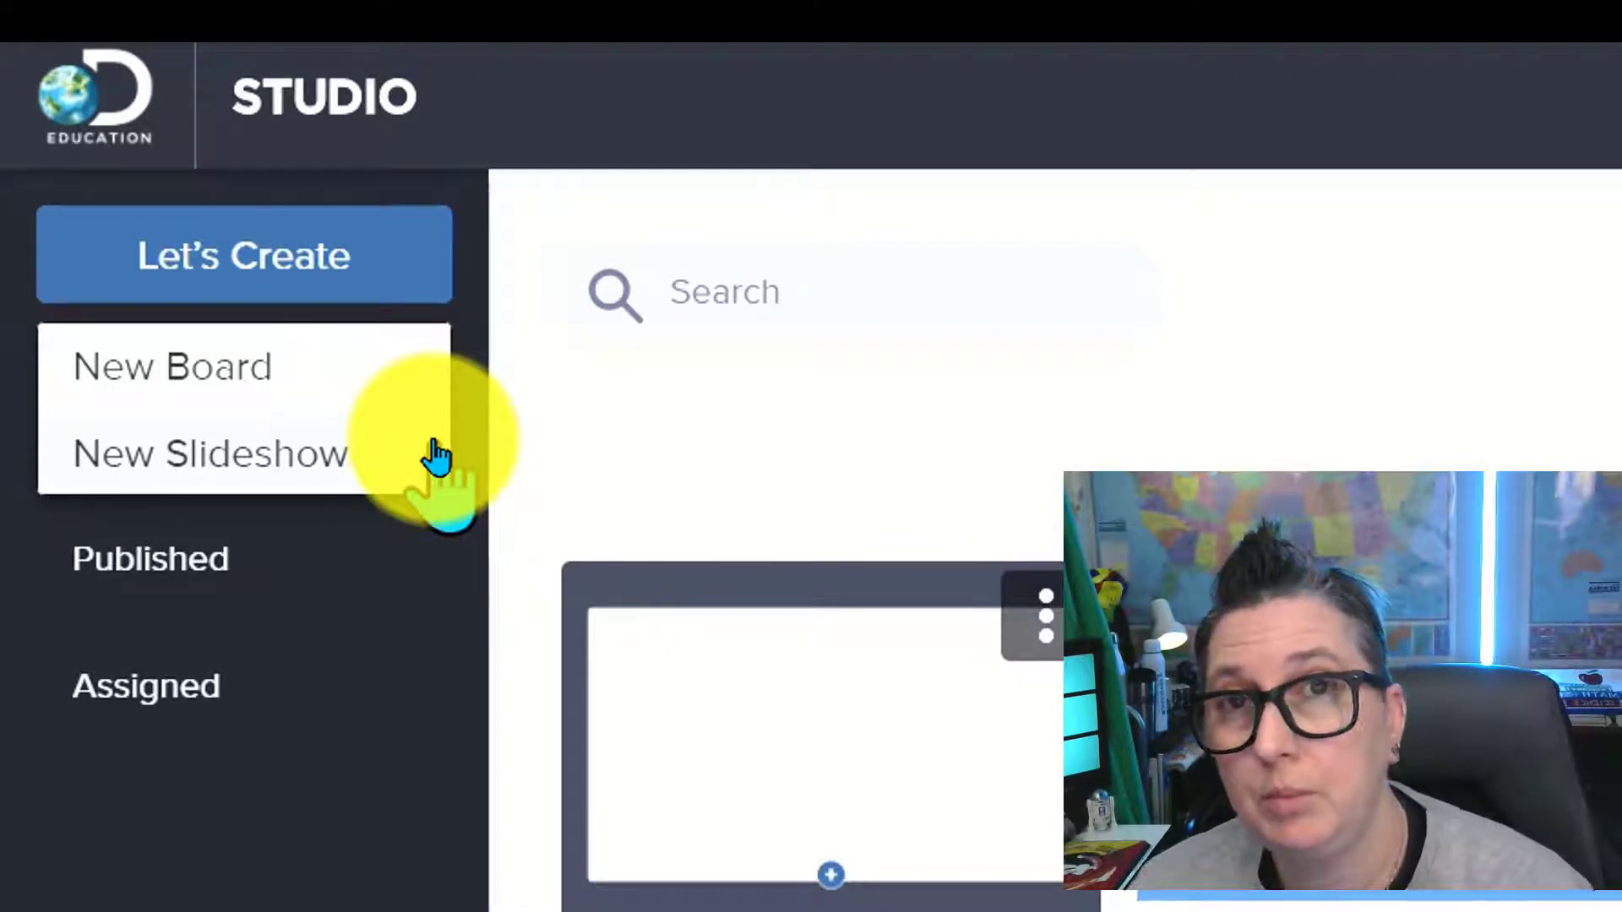
click(398, 380)
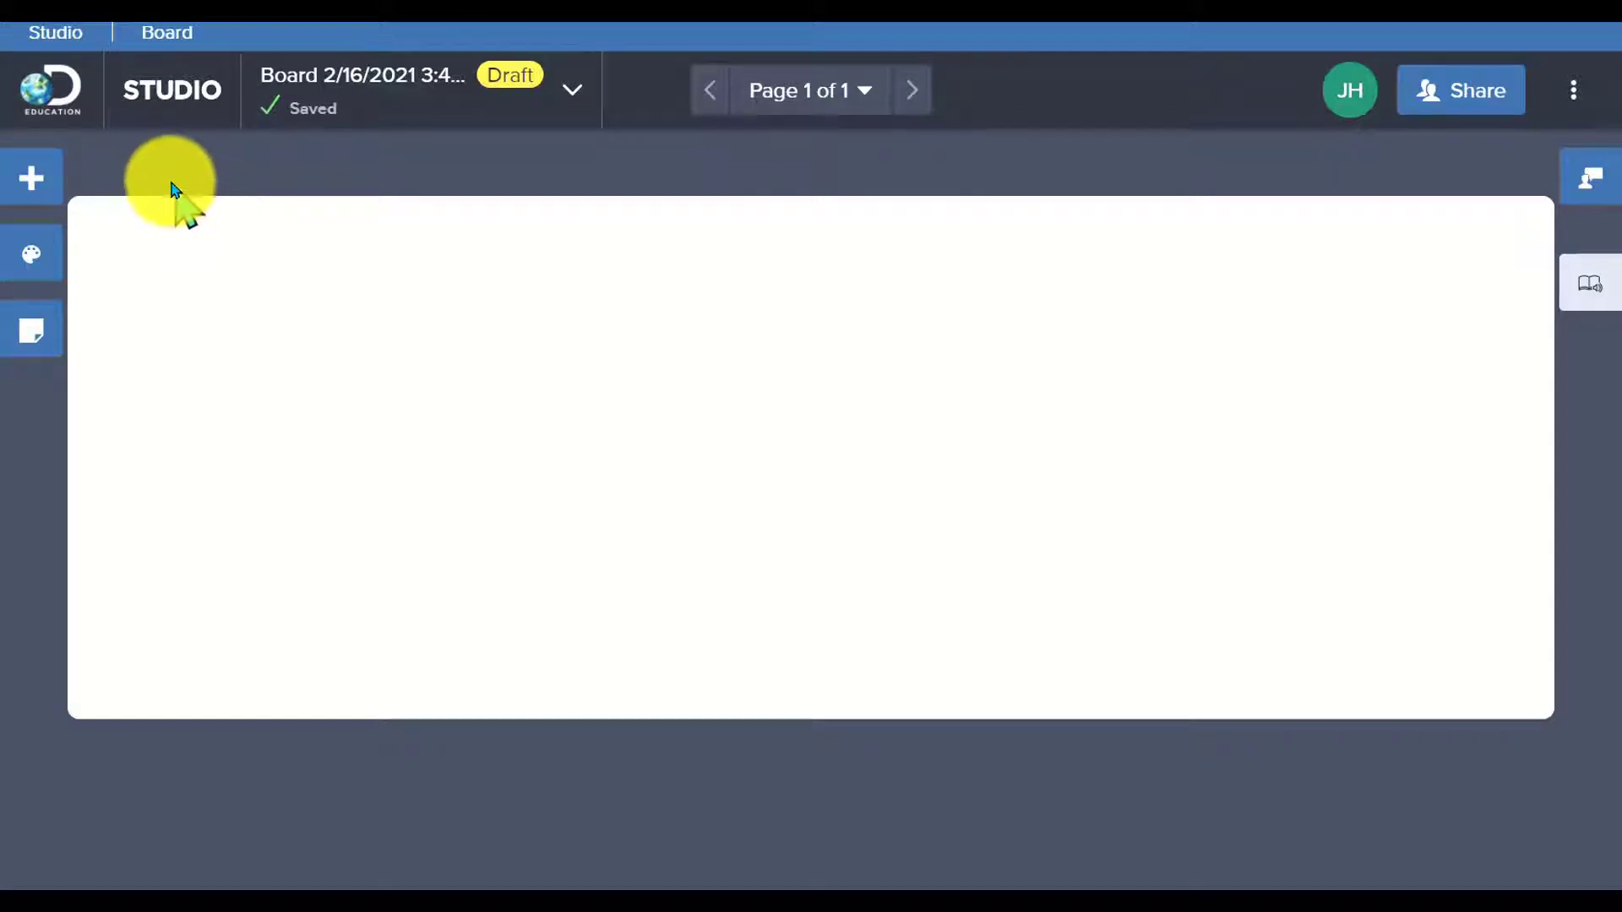
- Open the Select to Add panel listing content types and quiz items
click(31, 175)
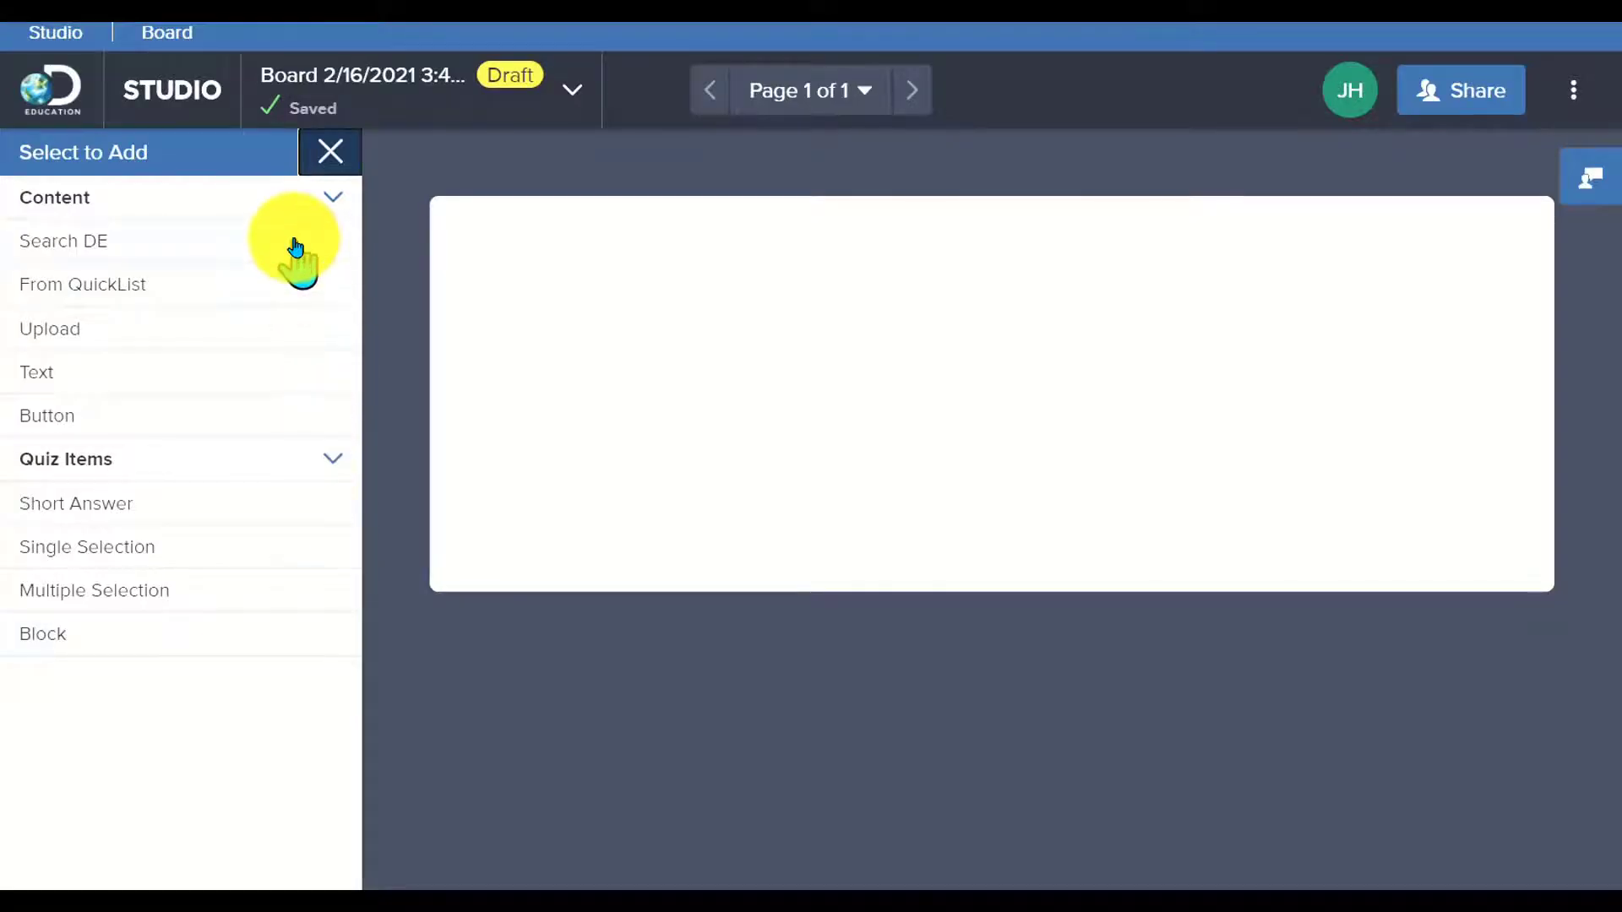
- Search Discovery Education for 'shakespeare', filtered to grades 6–8 and Images
click(295, 247)
text(shakespeare)
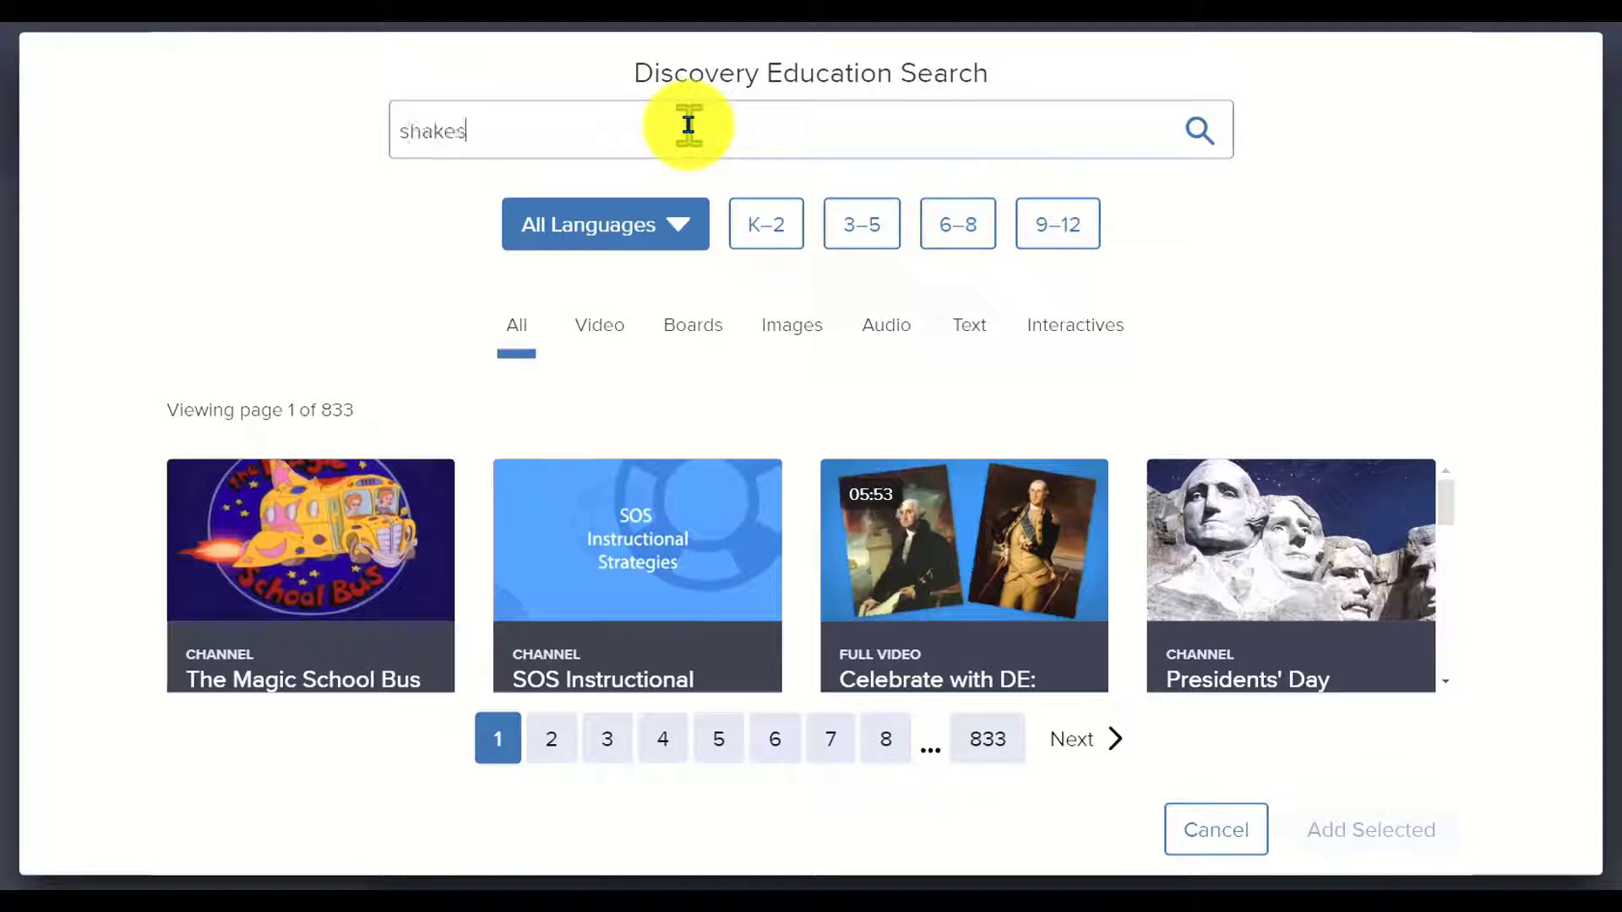
key(Return)
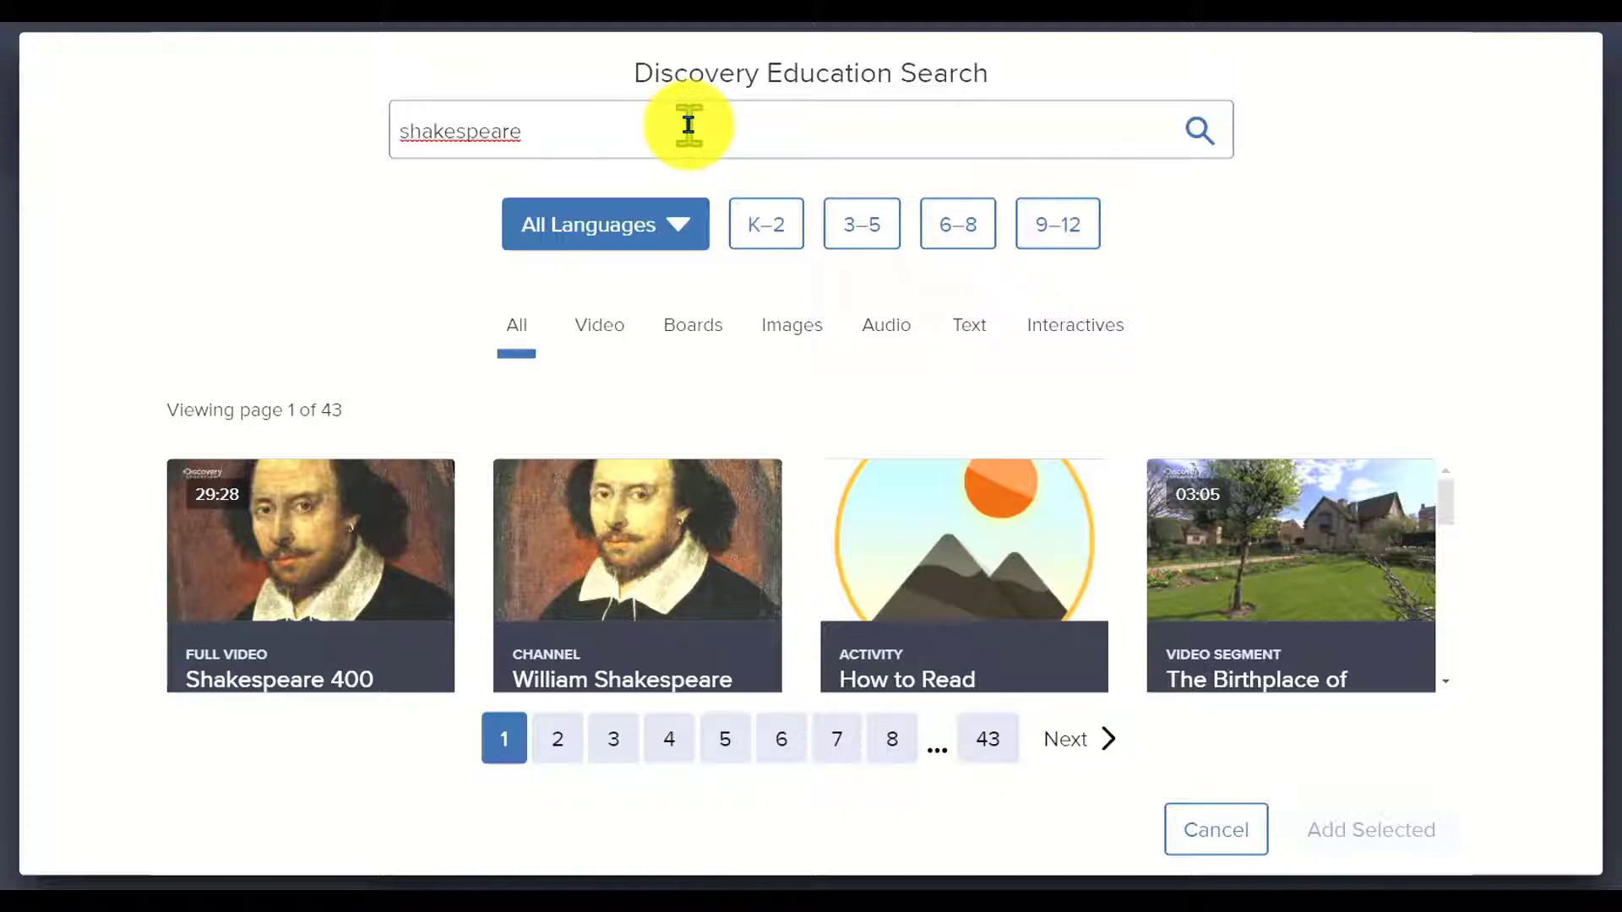
click(969, 236)
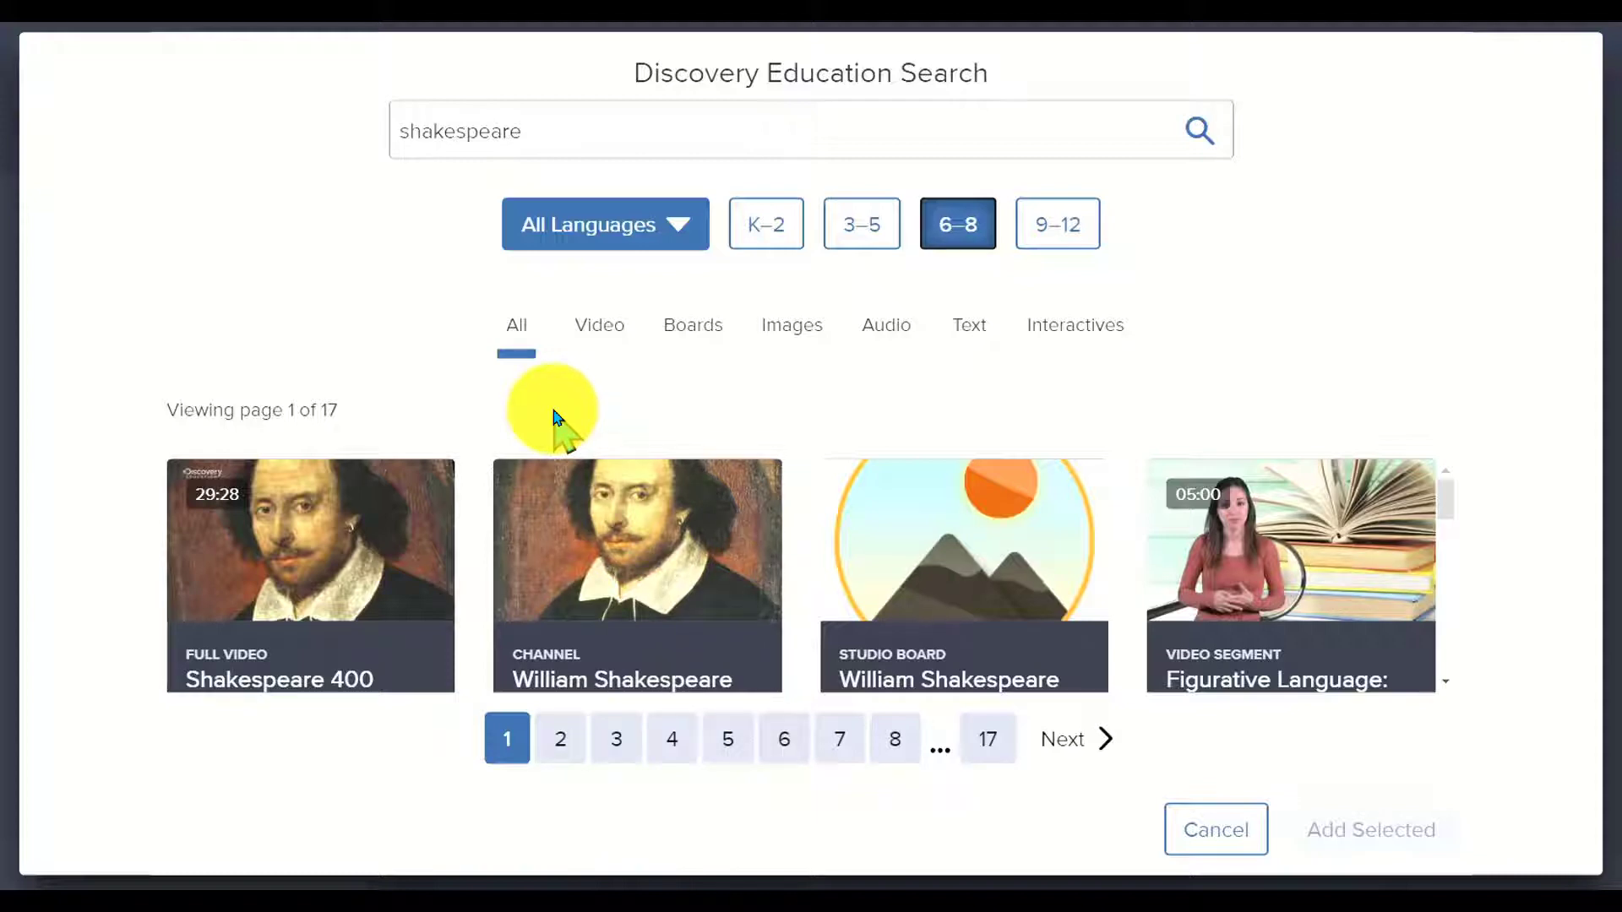
click(816, 336)
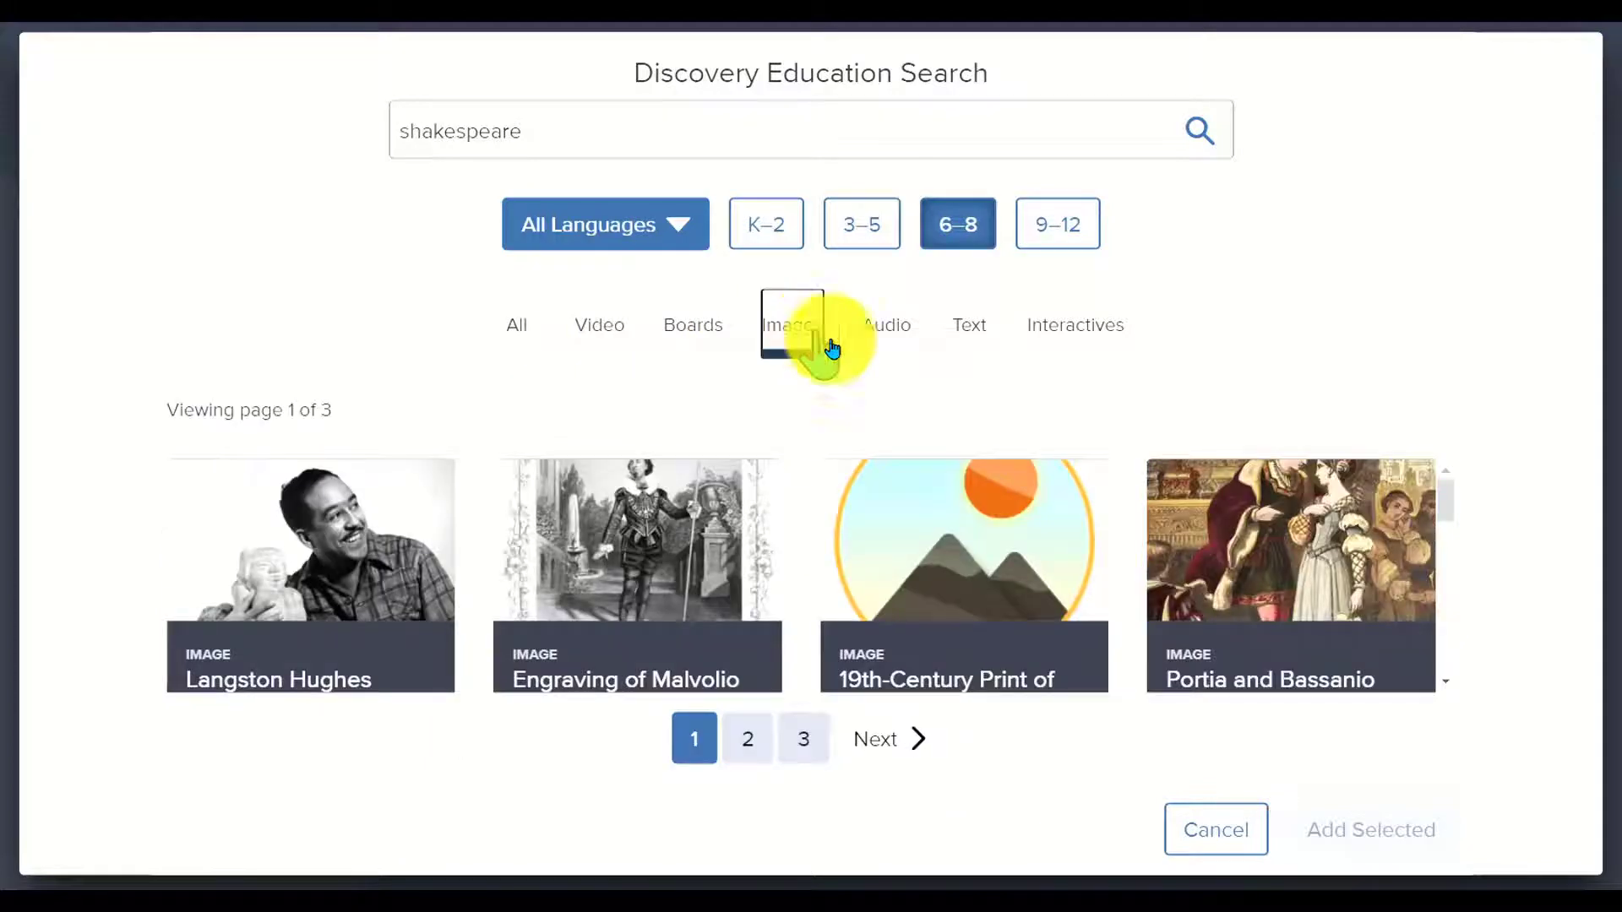
- Select The Birthplace of Shakespeare image and add it to the board
scroll(1042, 592, down, 3)
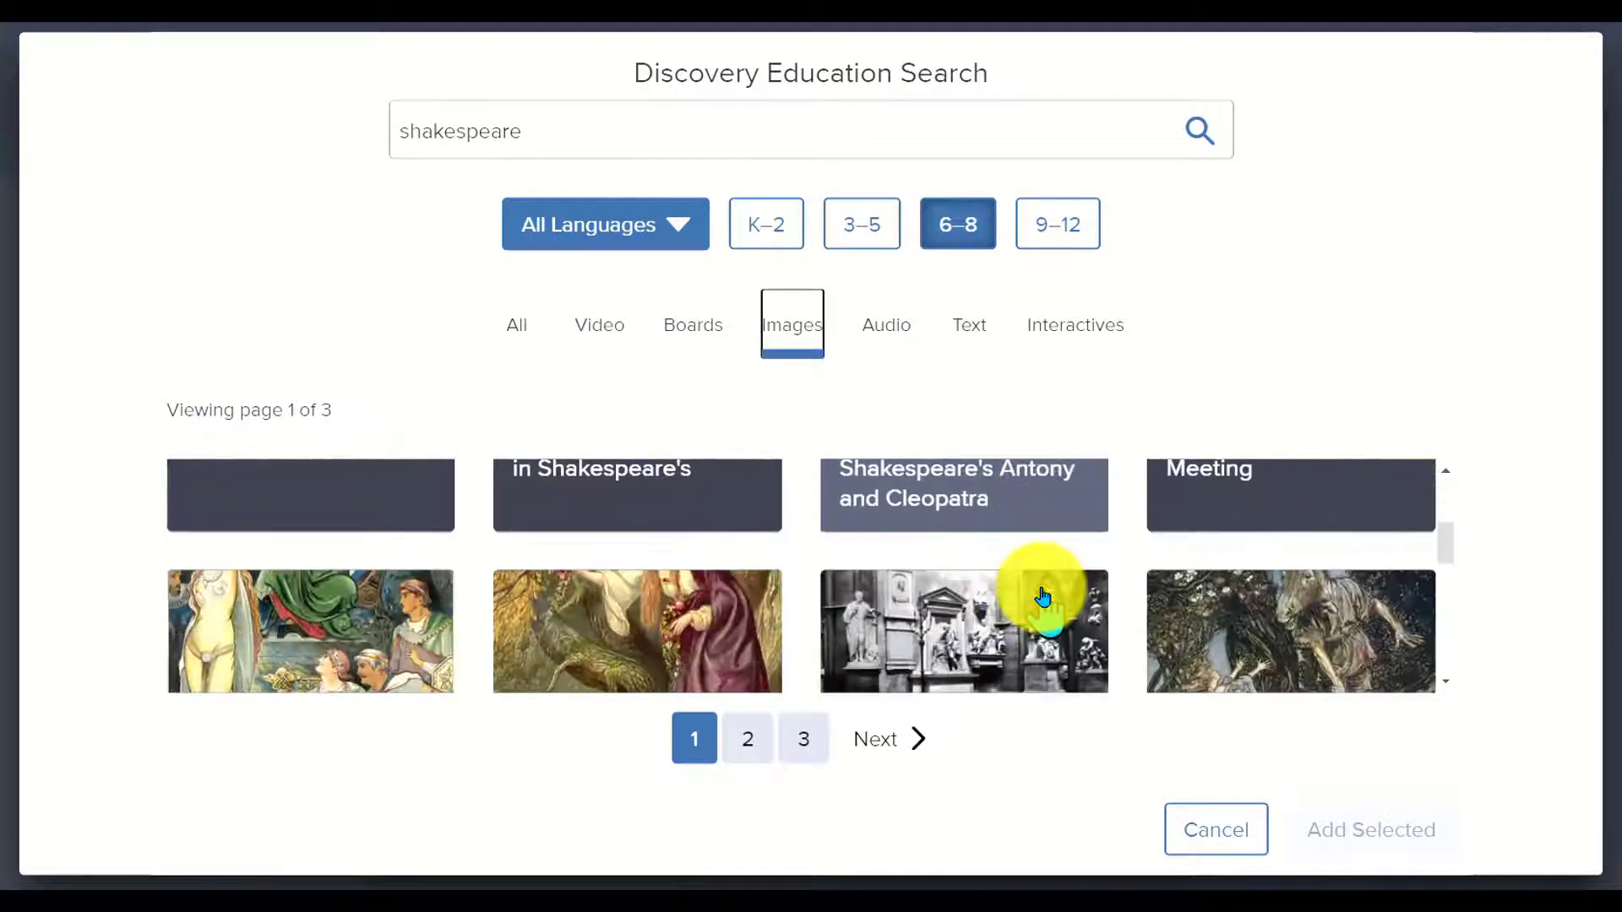
scroll(1042, 595, down, 3)
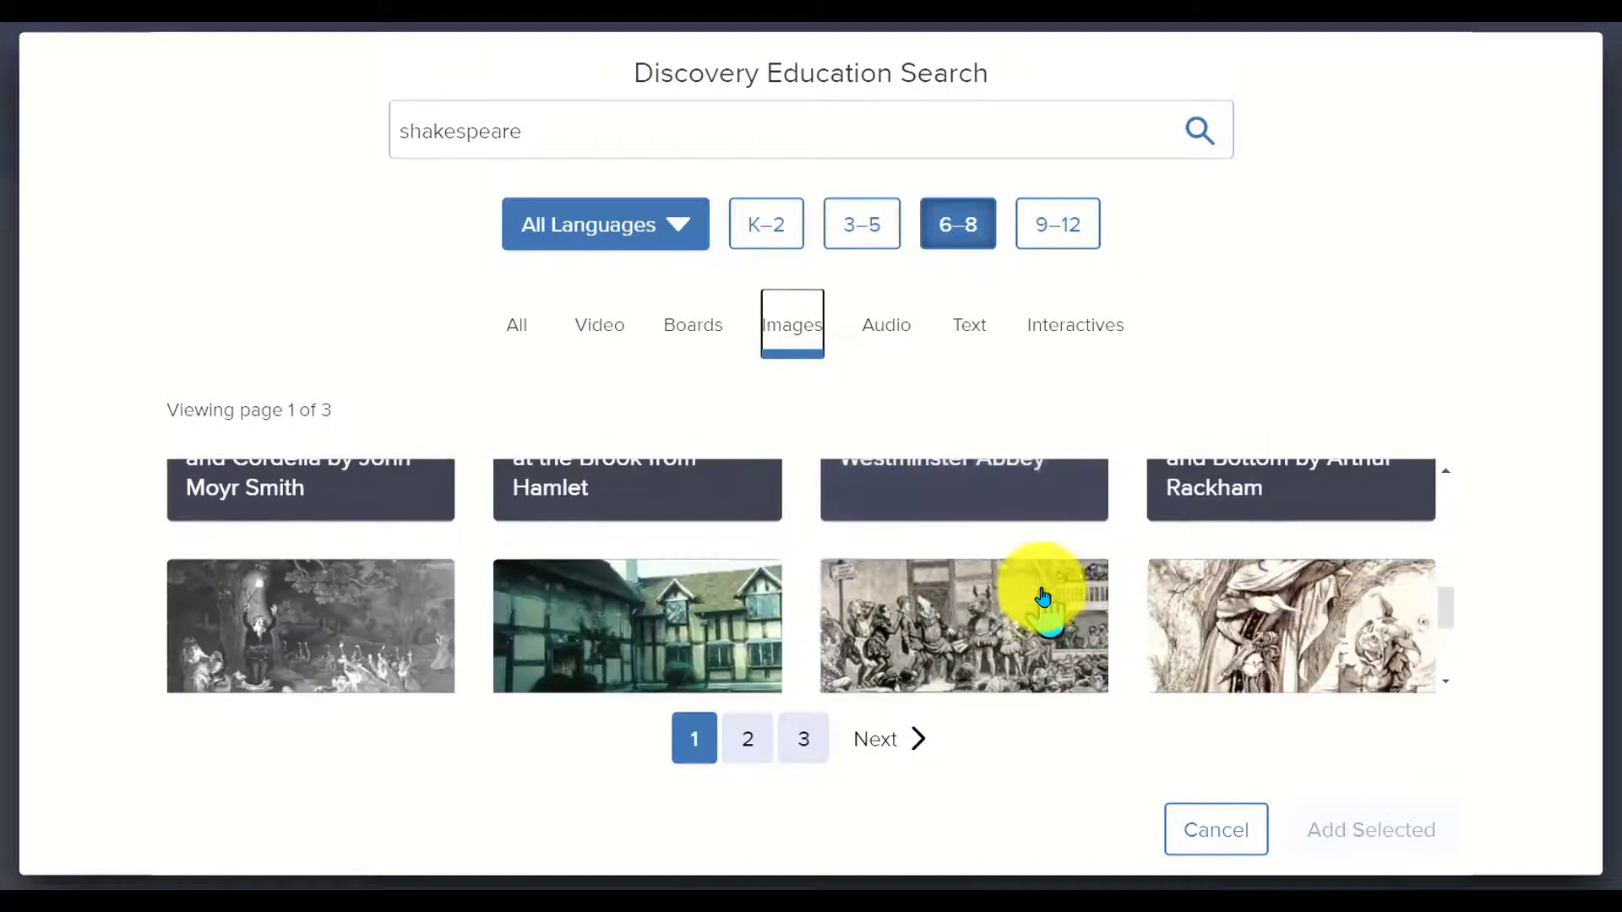
scroll(1043, 596, down, 2)
scroll(1043, 596, down, 2)
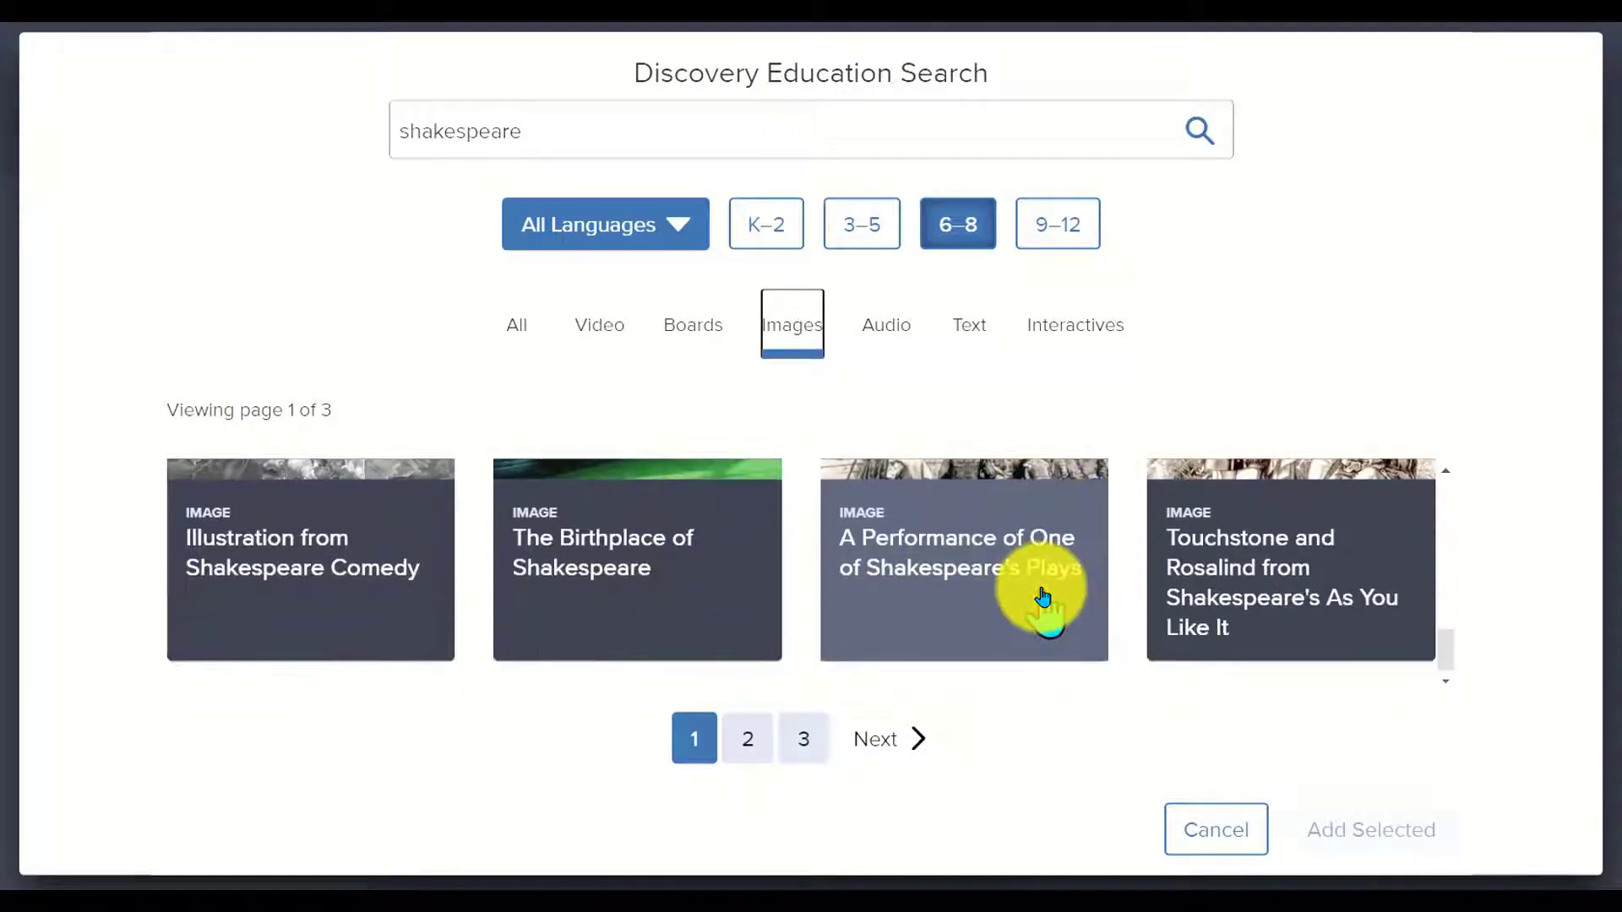
scroll(1043, 596, up, 2)
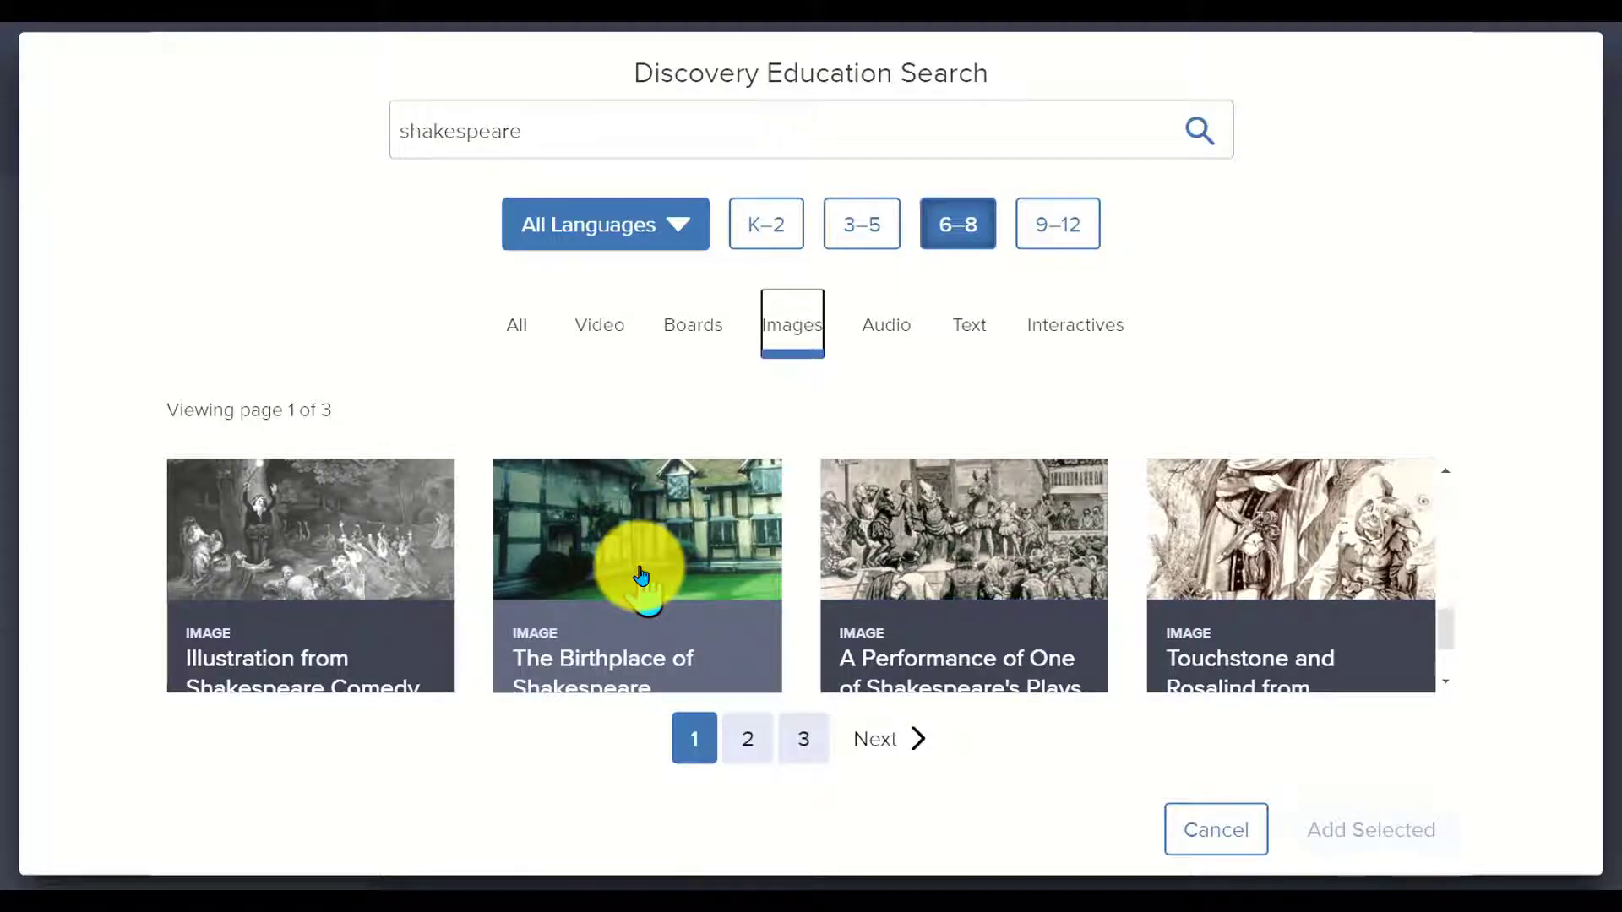
scroll(641, 575, down, 2)
click(641, 609)
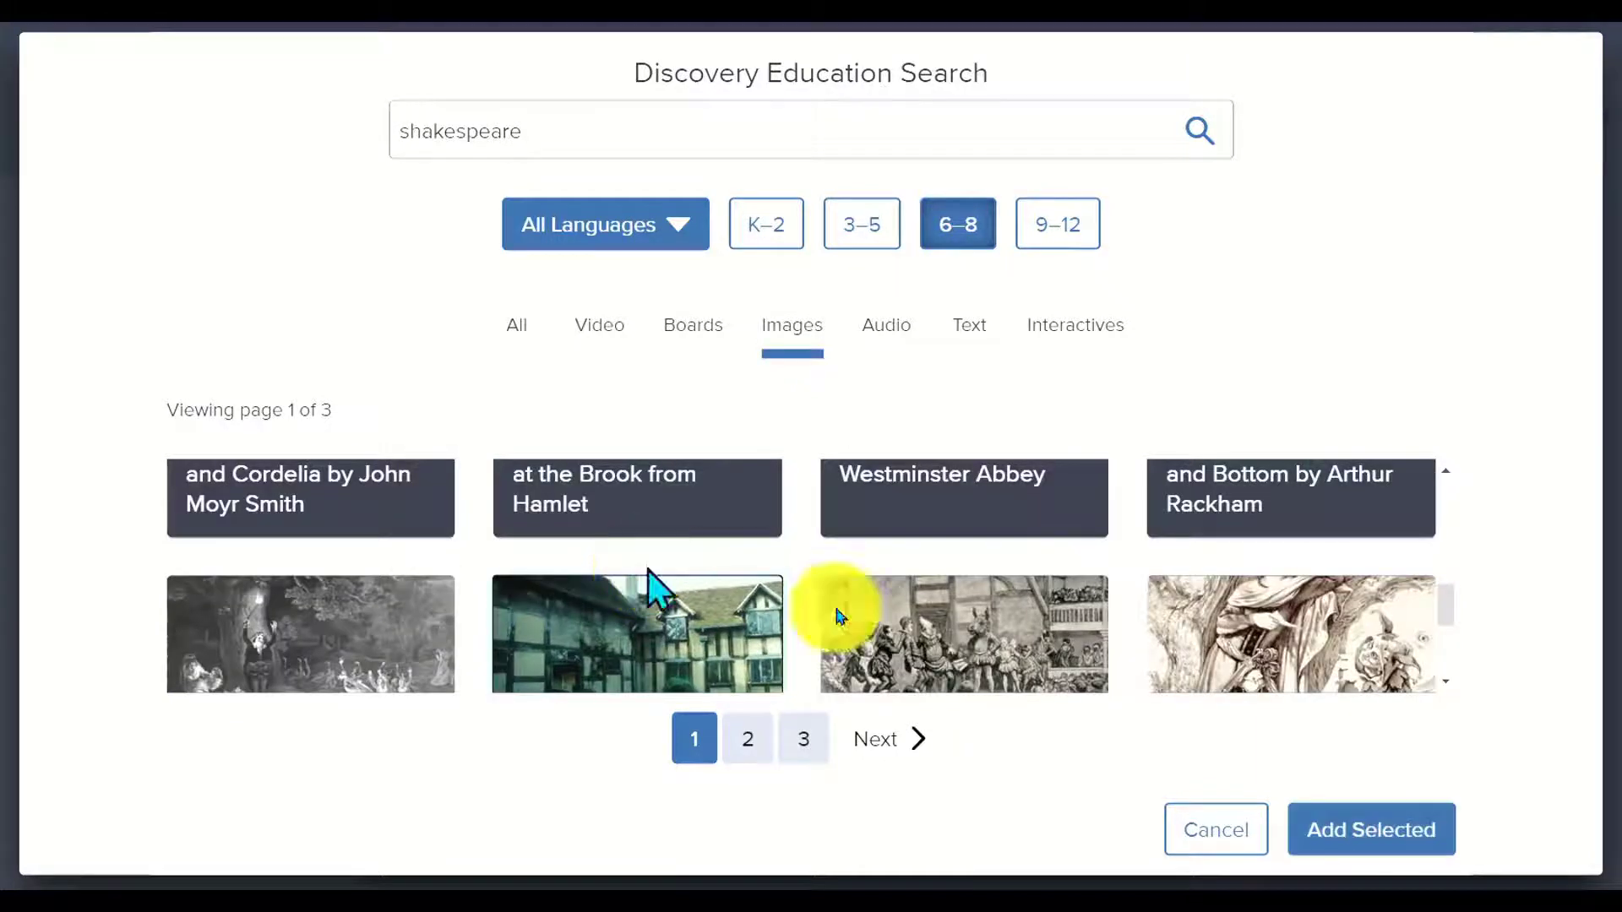
click(1352, 845)
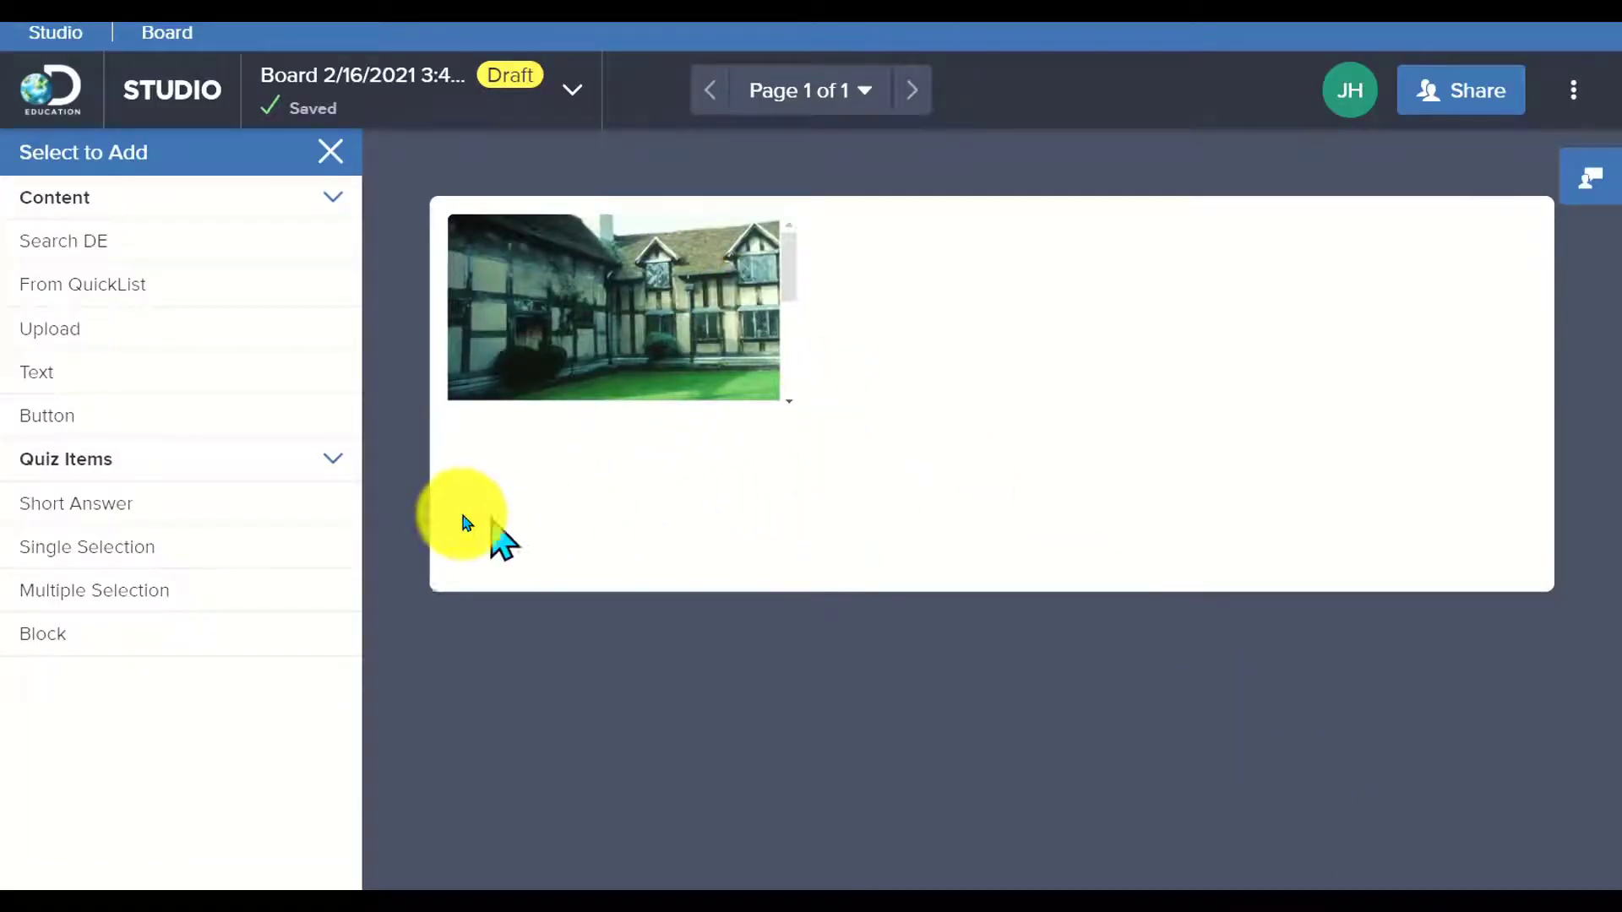
- Add a text box reading 'Birthplace of William Shakespeare' and resize it wider and taller
click(123, 380)
text(Birthplace of William Shakespeare)
drag(1051, 404, 1260, 426)
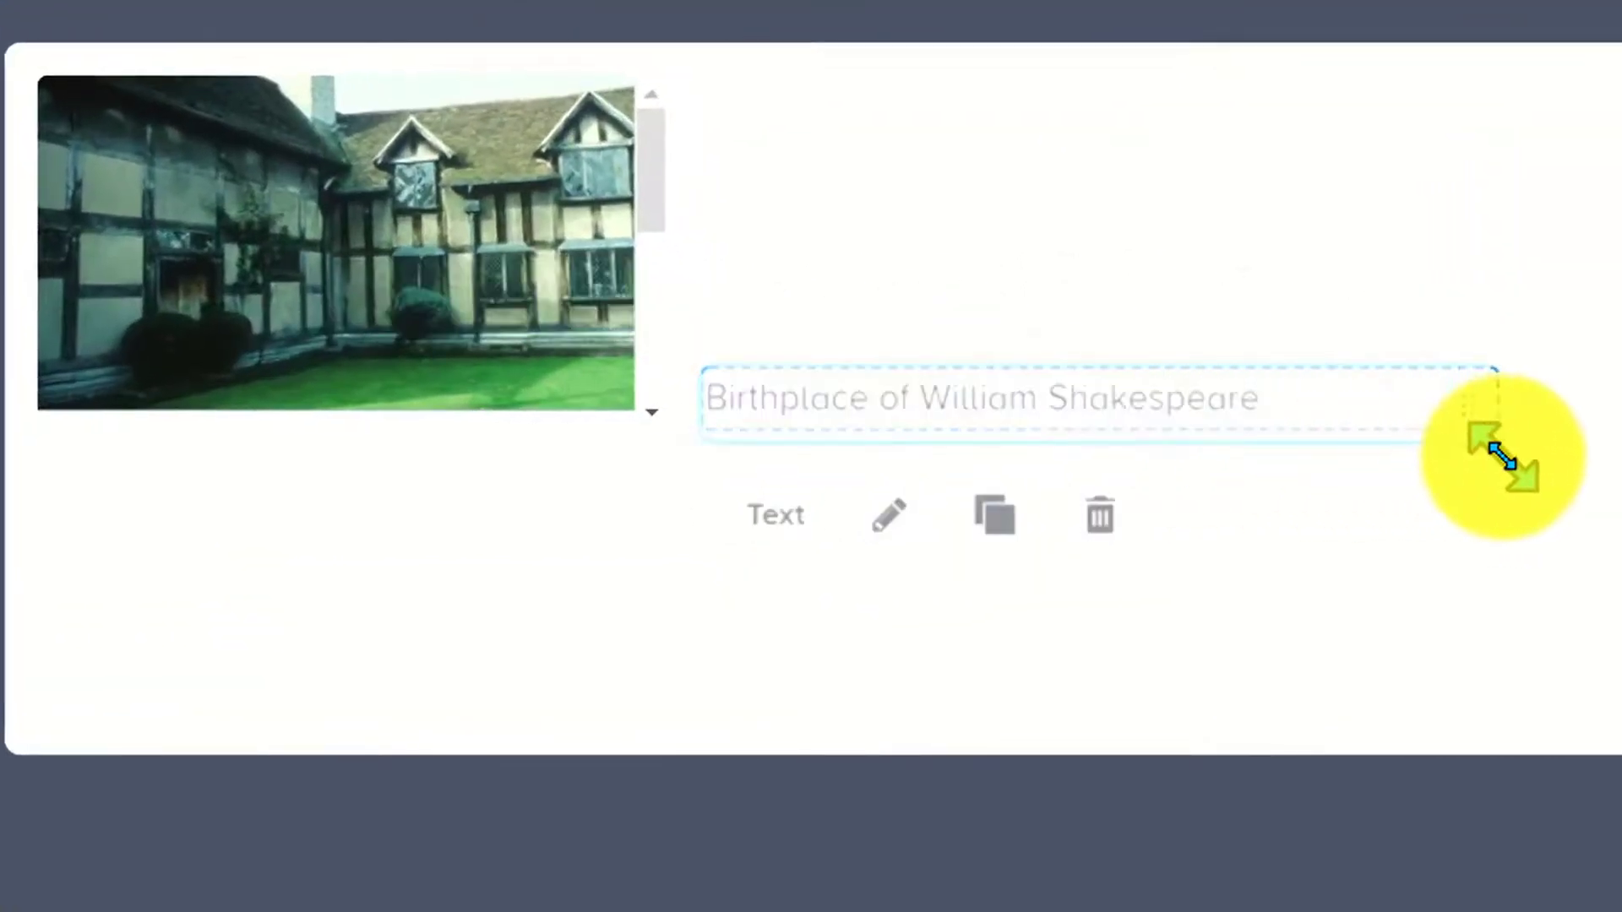
drag(1499, 433, 1305, 469)
- Check the text sizes, delete the accidental duplicate caption, and highlight 'William Shakespeare'
click(908, 395)
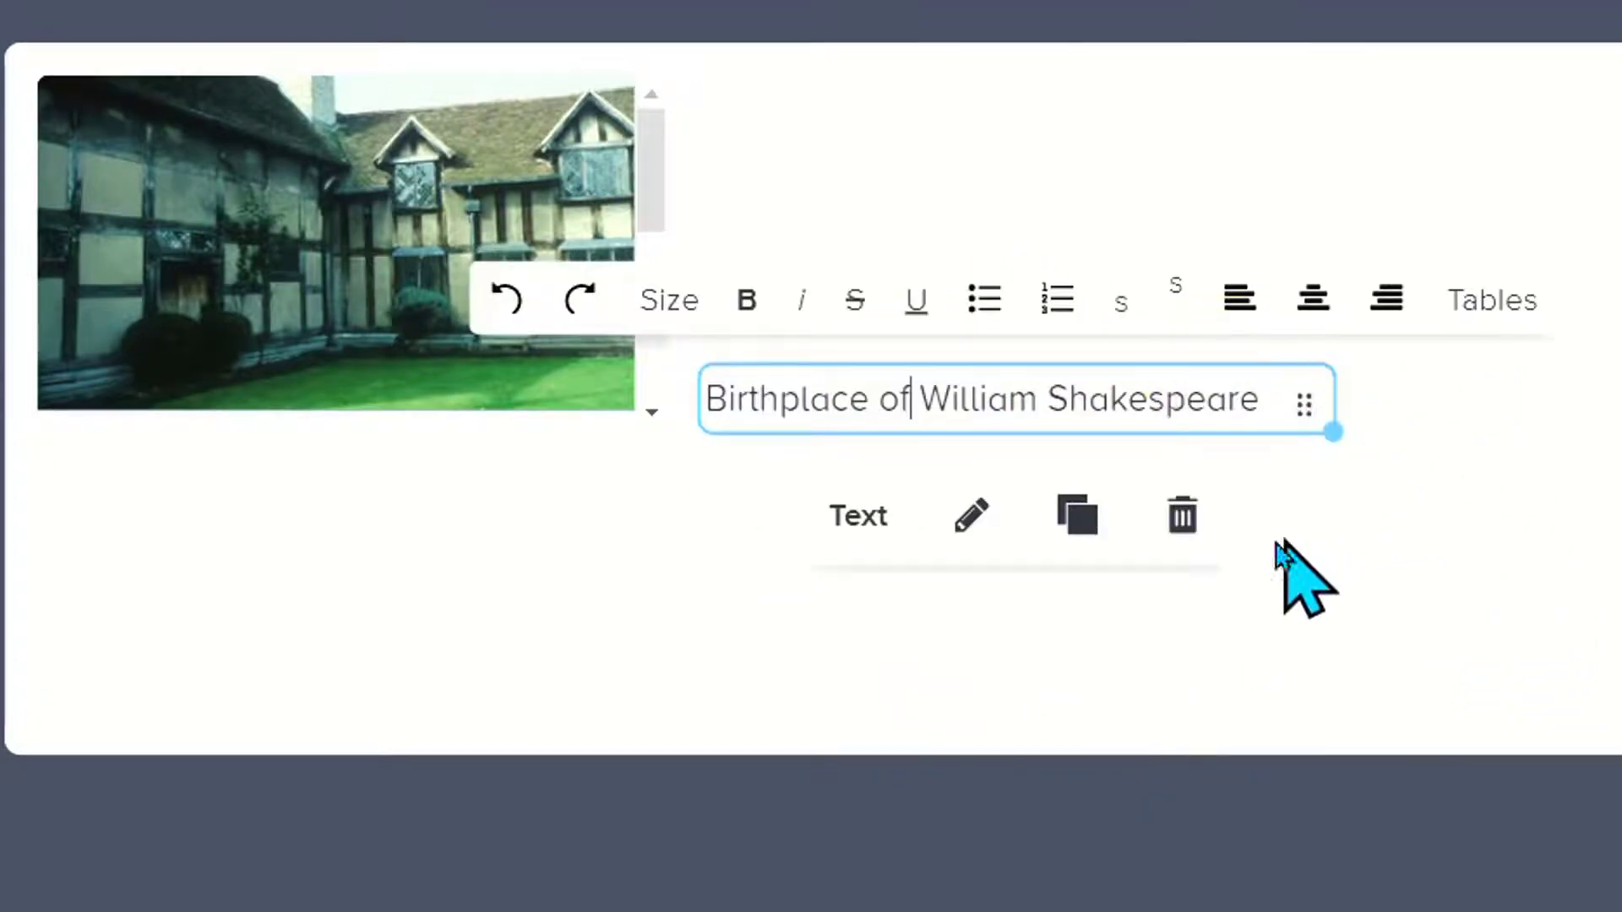
click(671, 300)
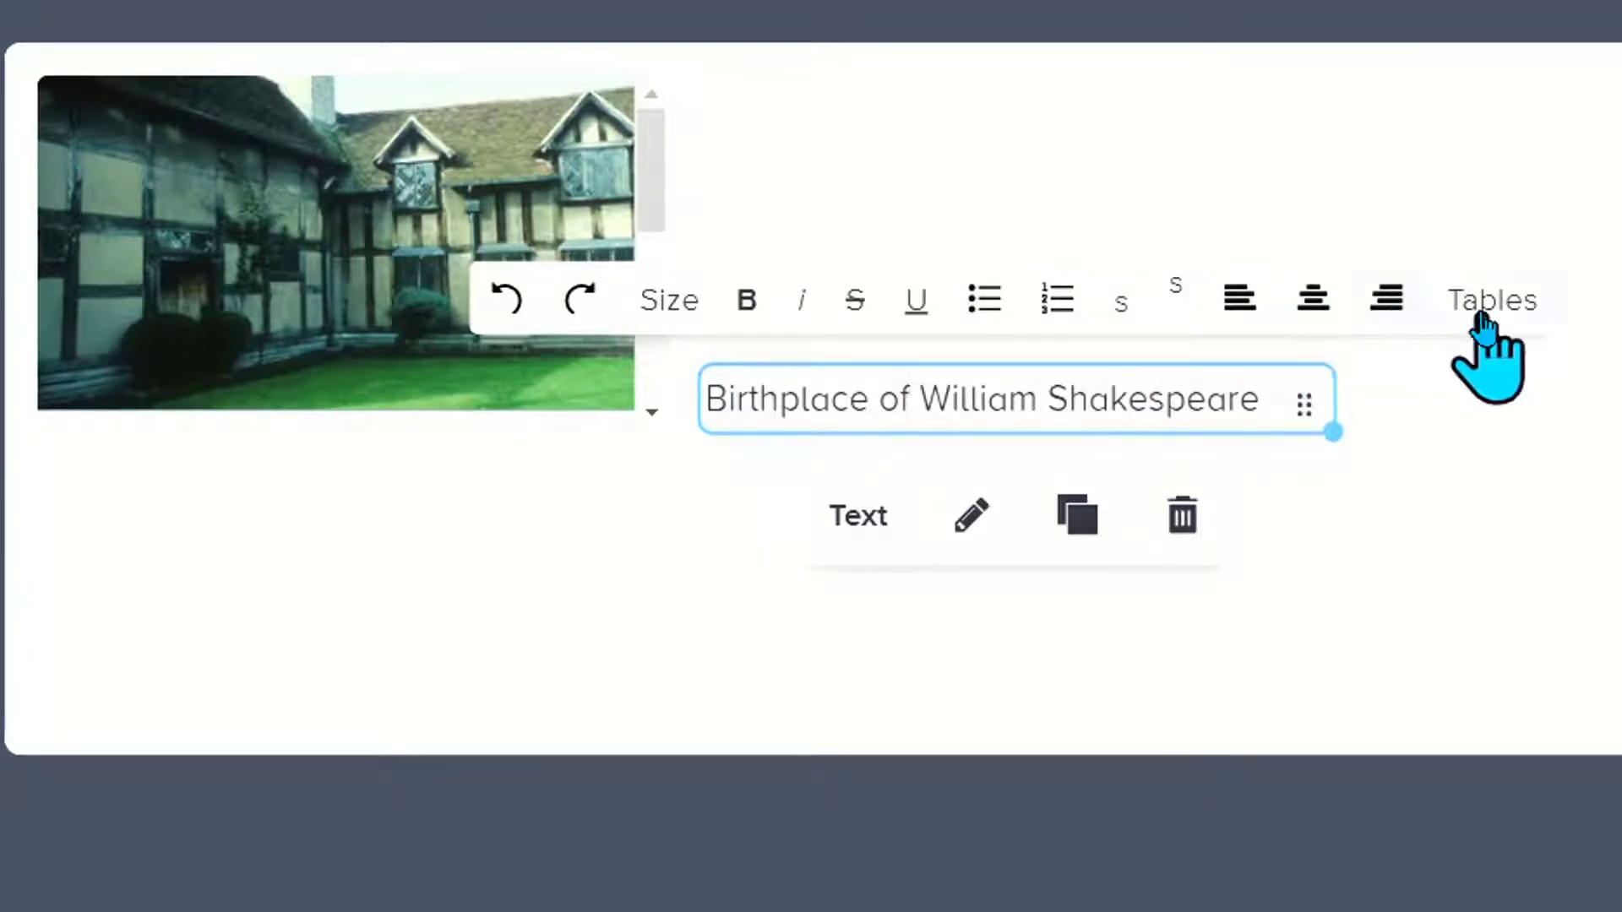
click(1077, 514)
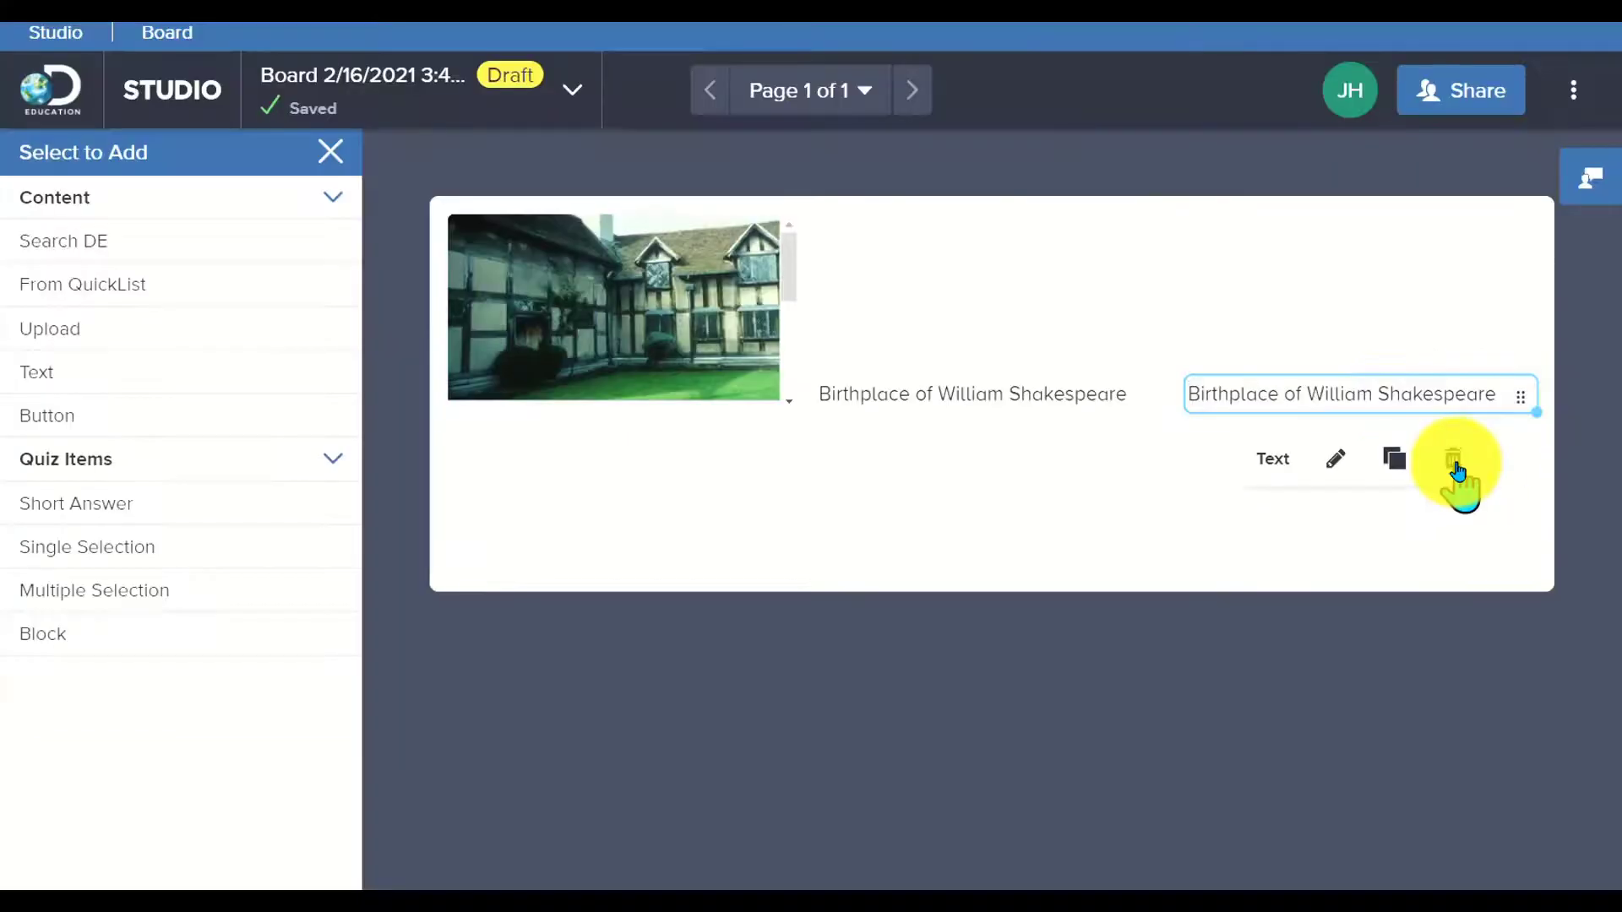
click(1454, 463)
click(972, 394)
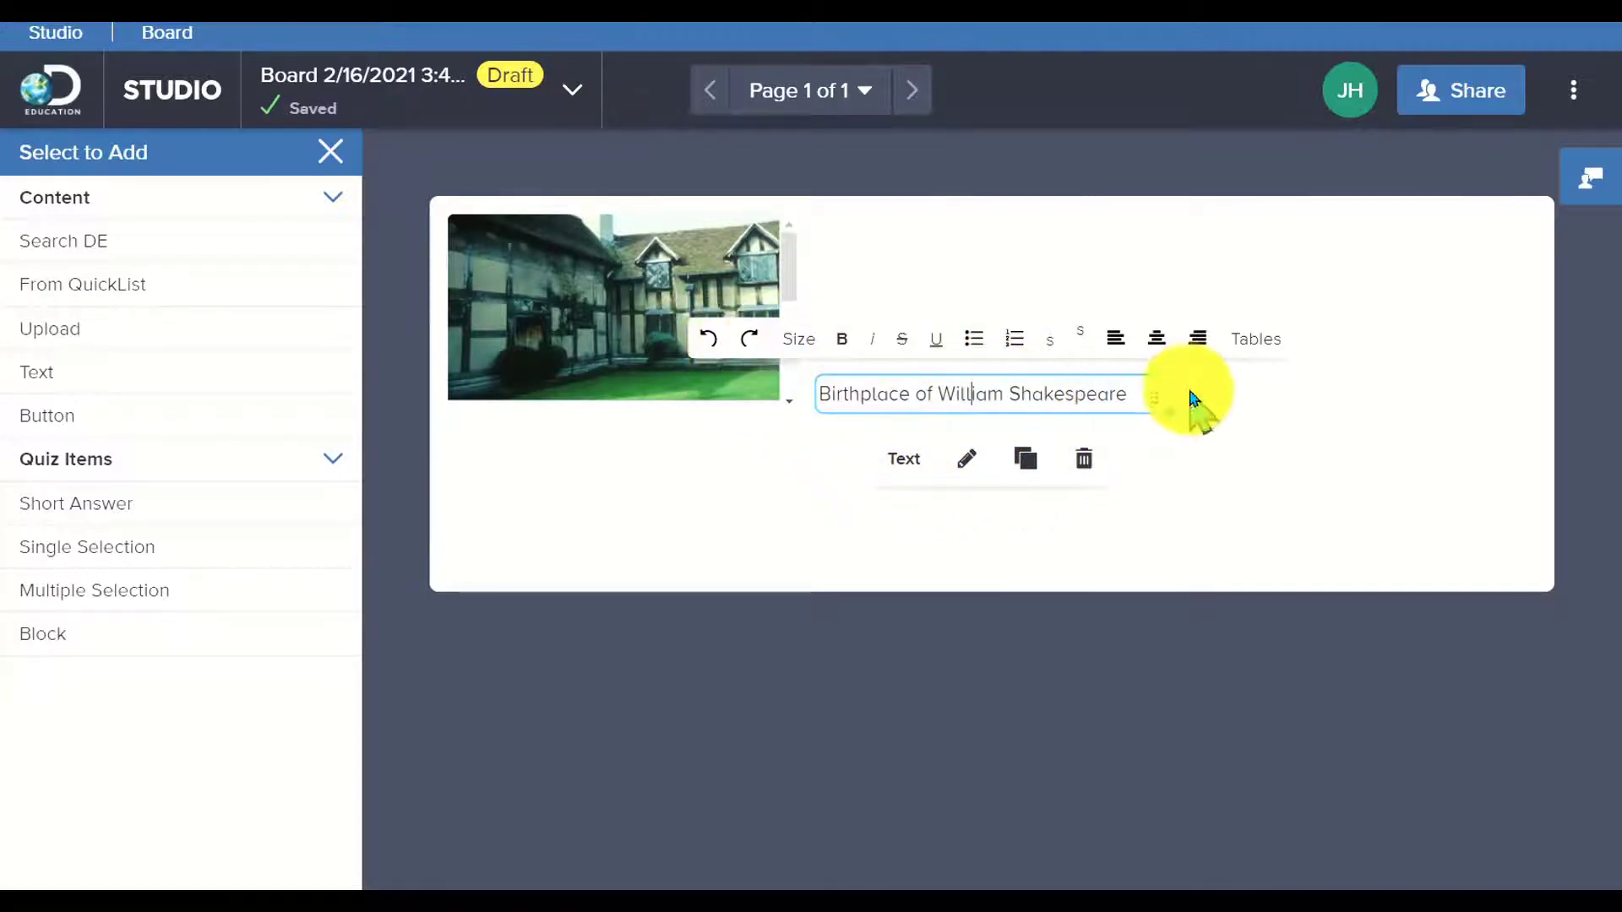
drag(1126, 397, 791, 395)
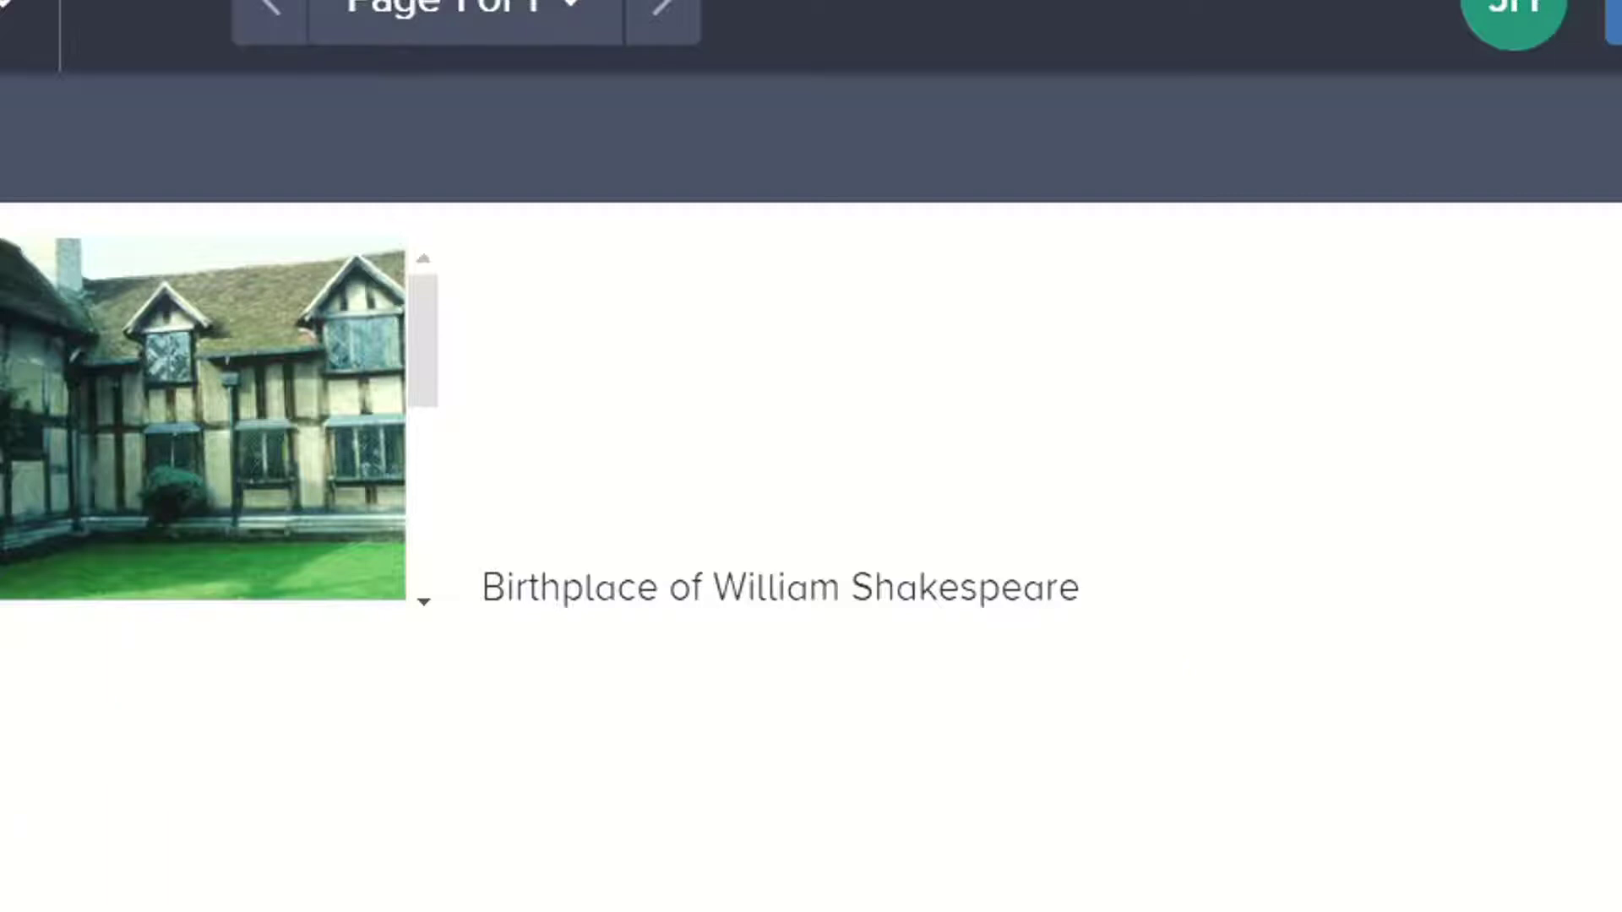
- Label the button 'About Stratford', give it the light outlined theme, and test its URL link
click(1185, 702)
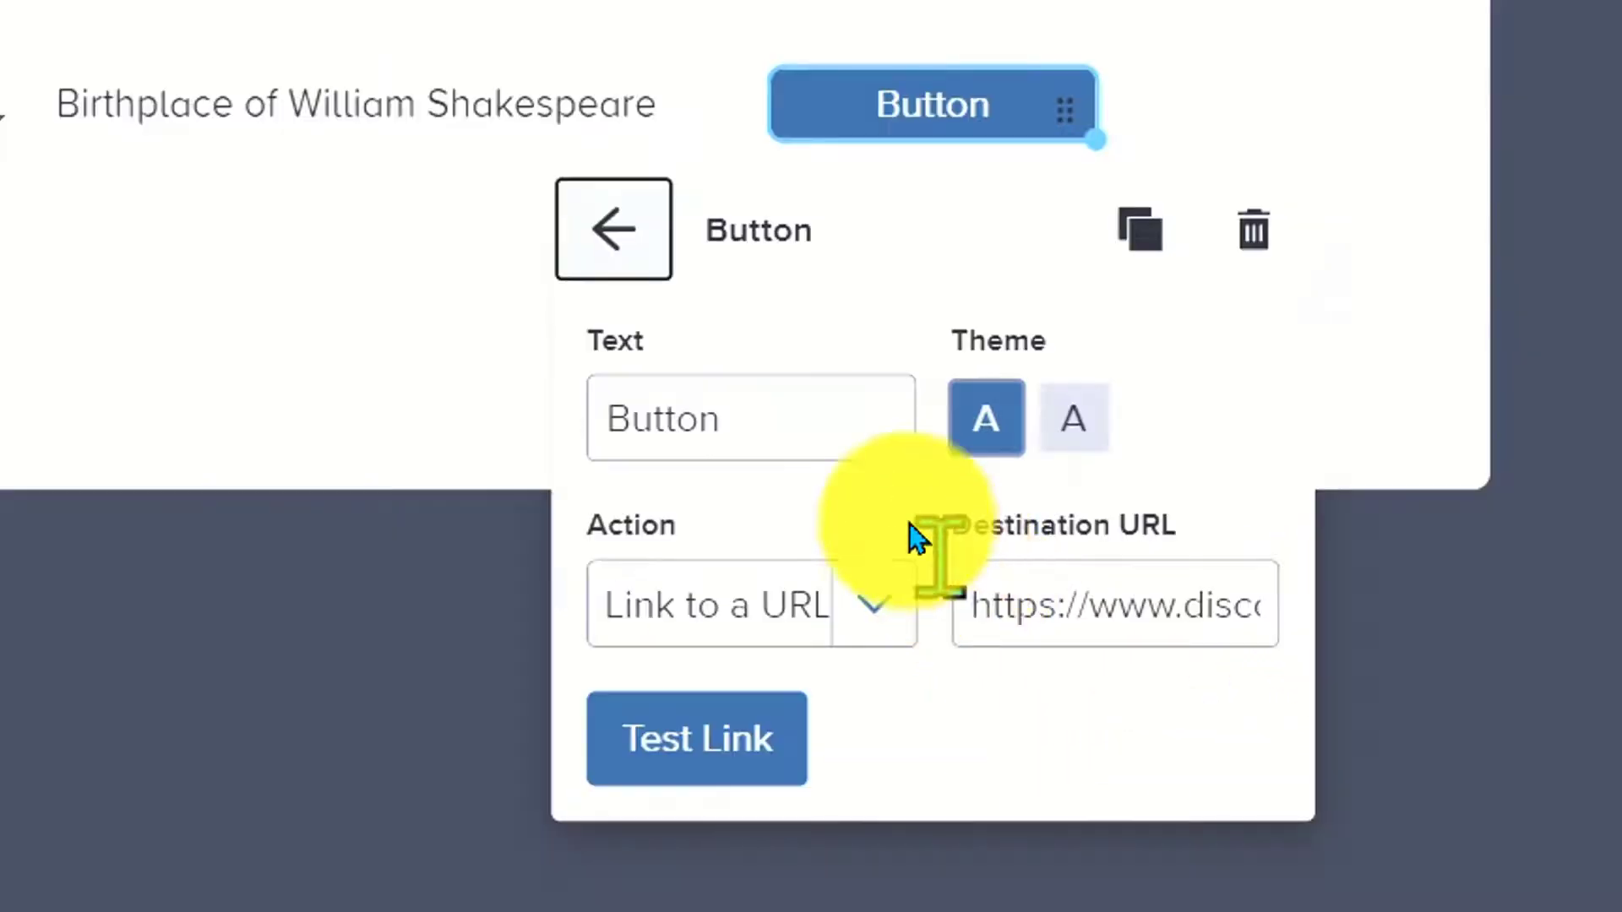
drag(829, 424, 569, 460)
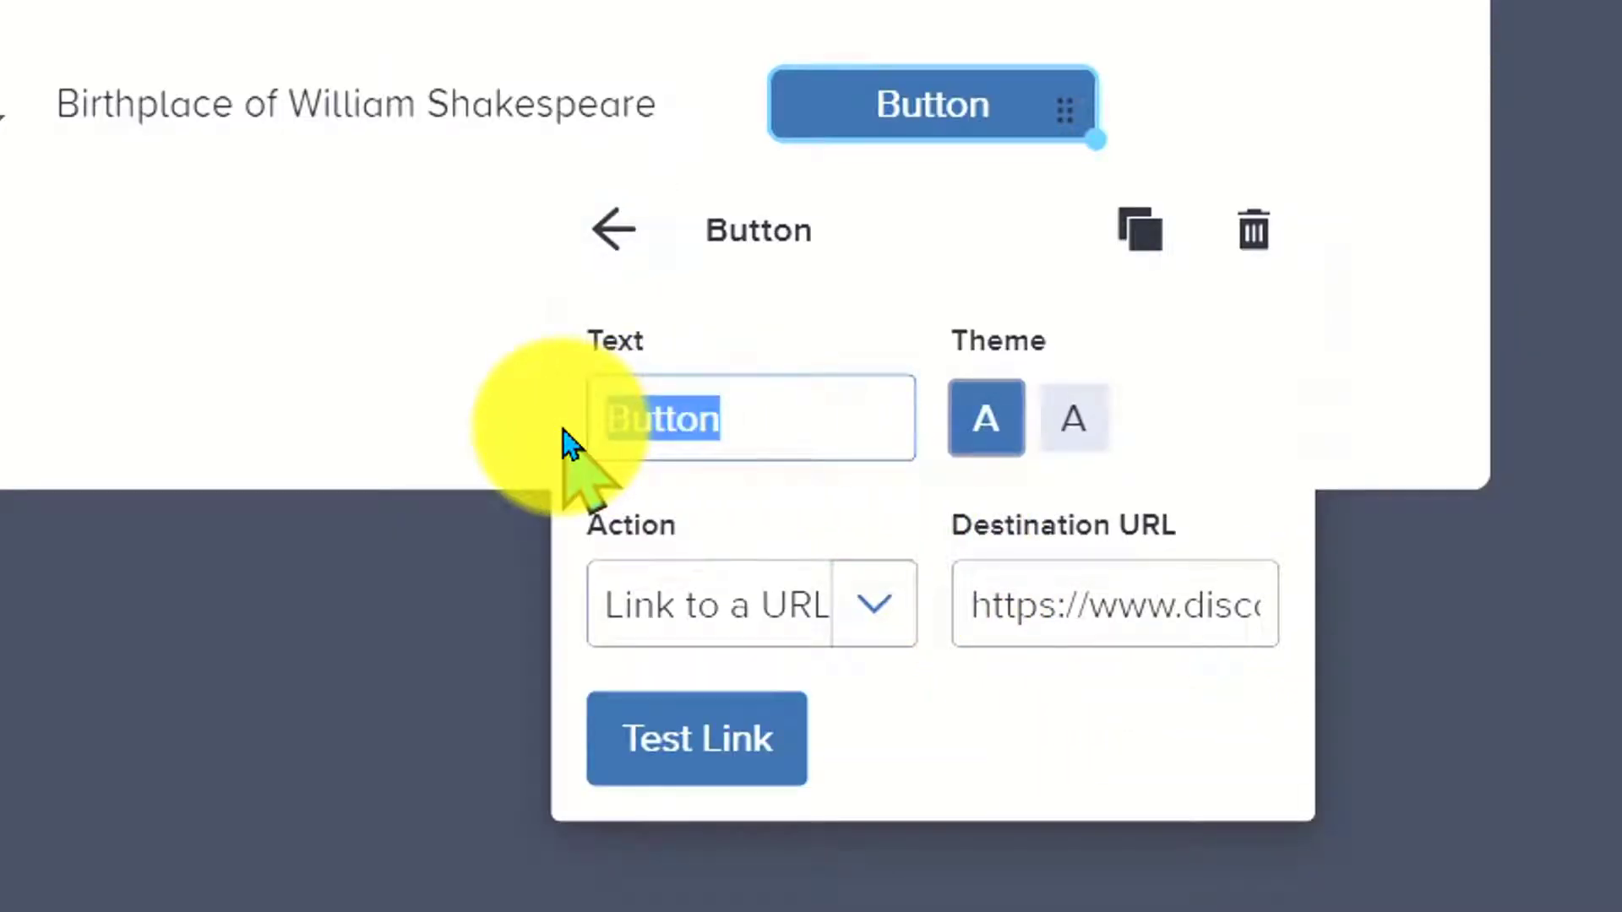
text(About S)
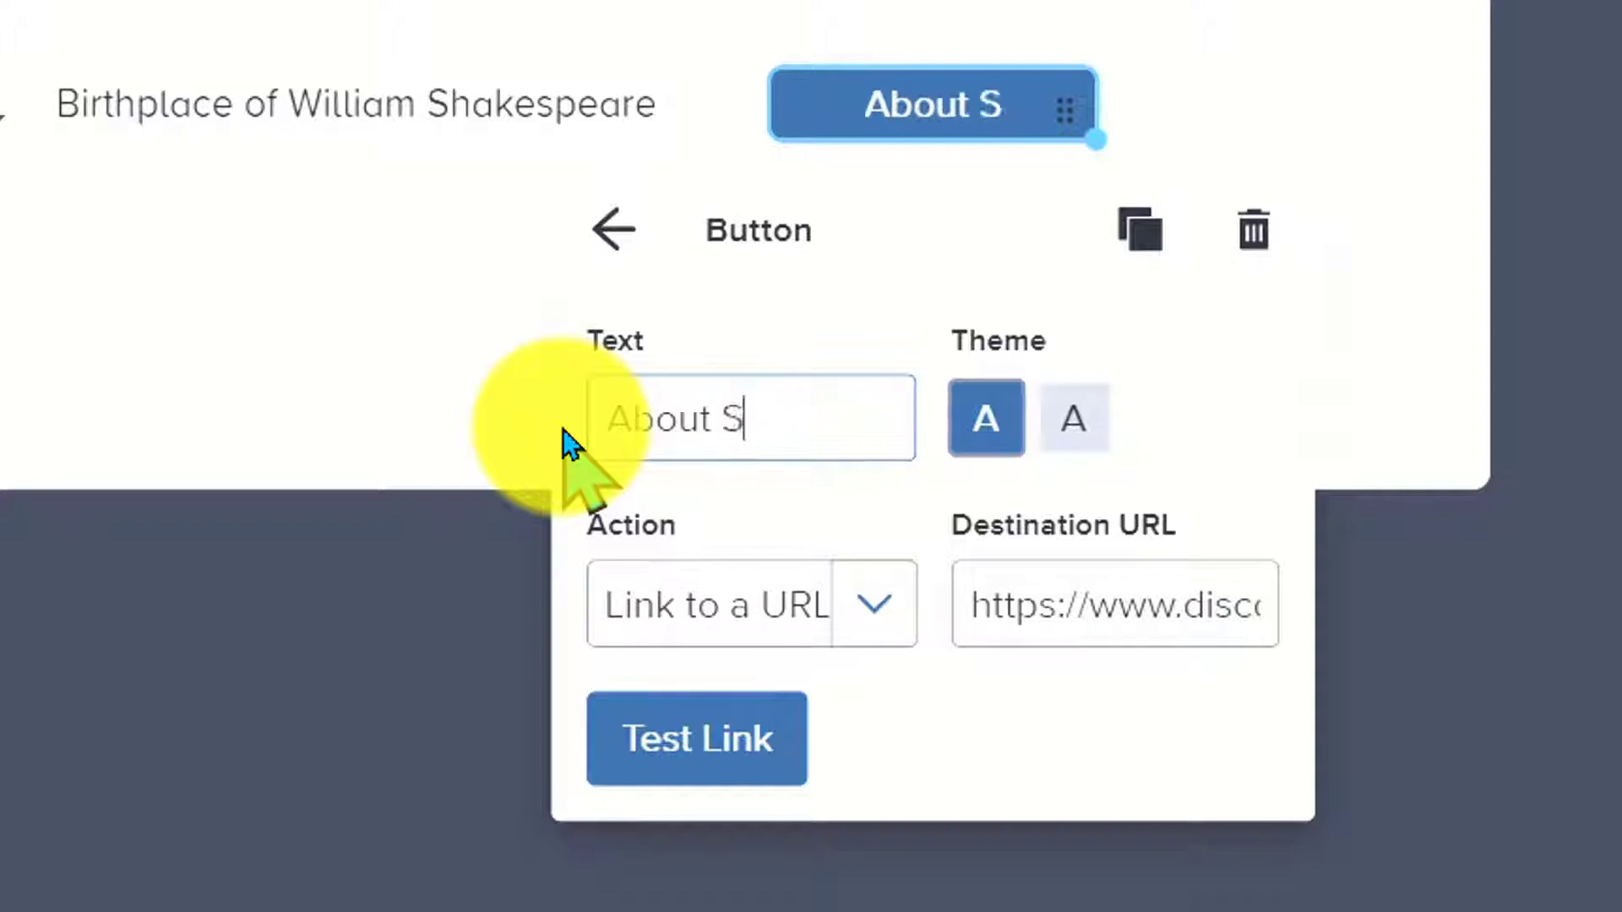
text(tratford)
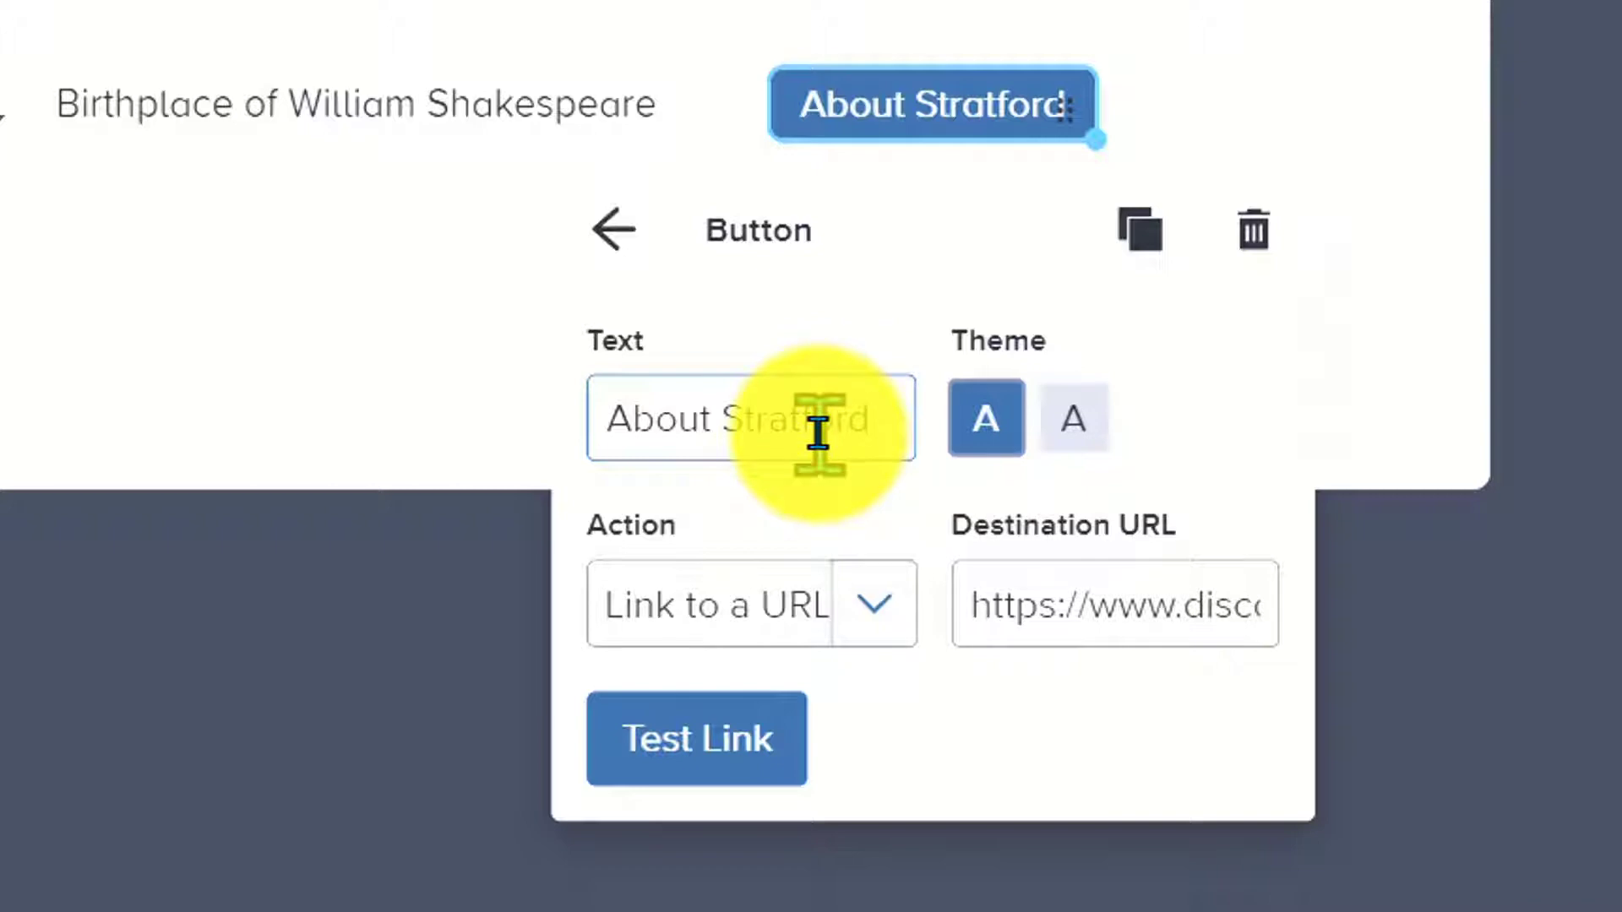
click(1076, 432)
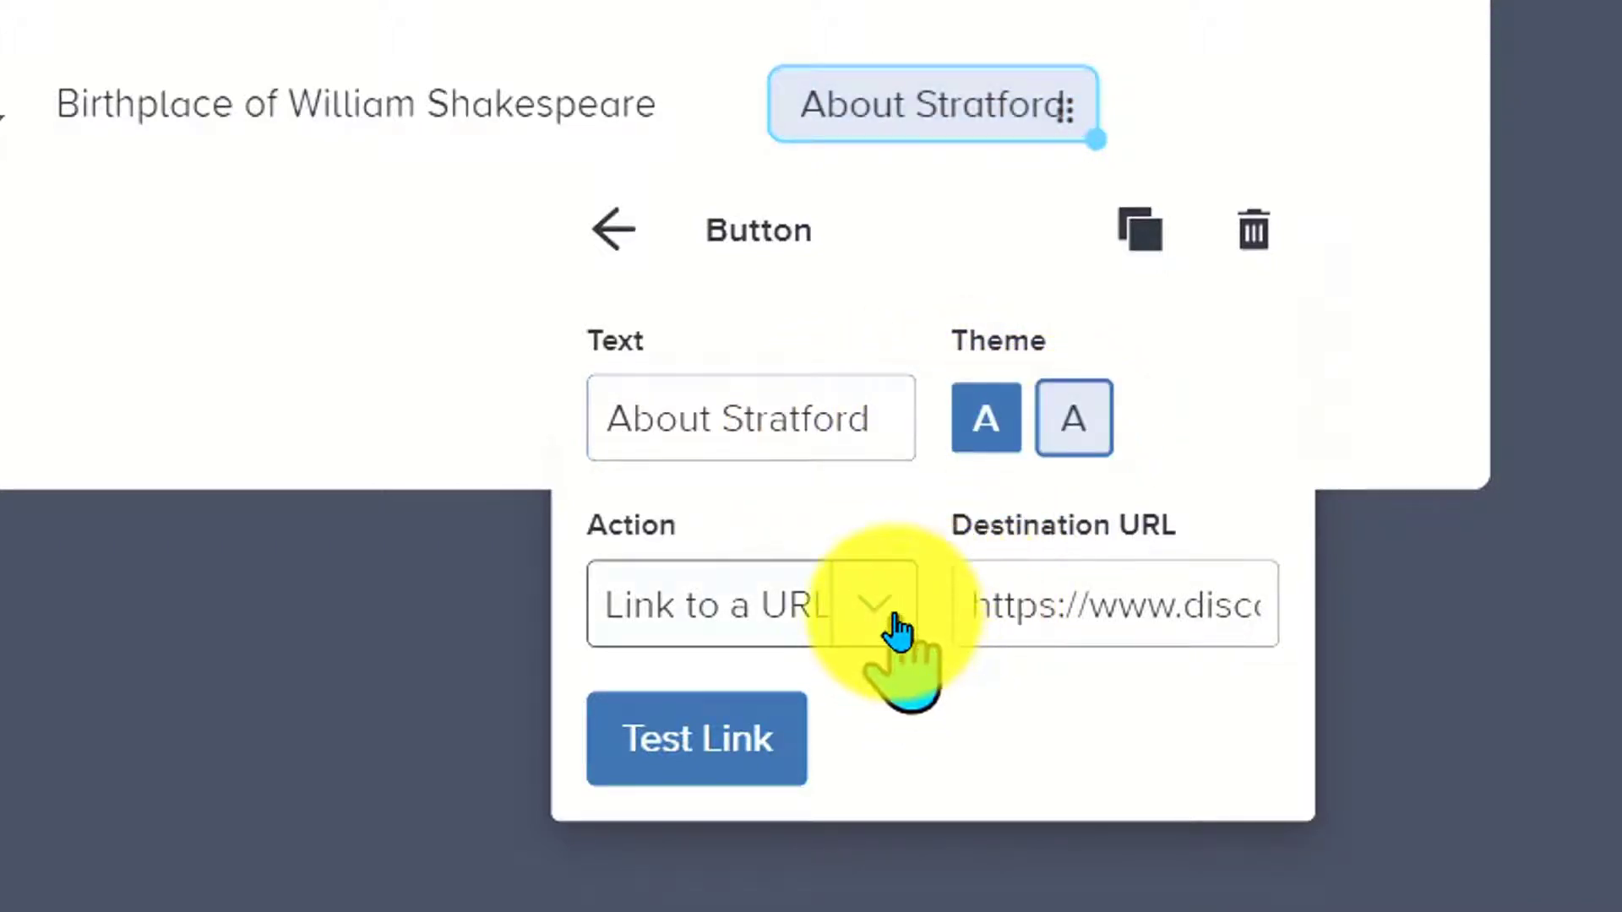
click(898, 629)
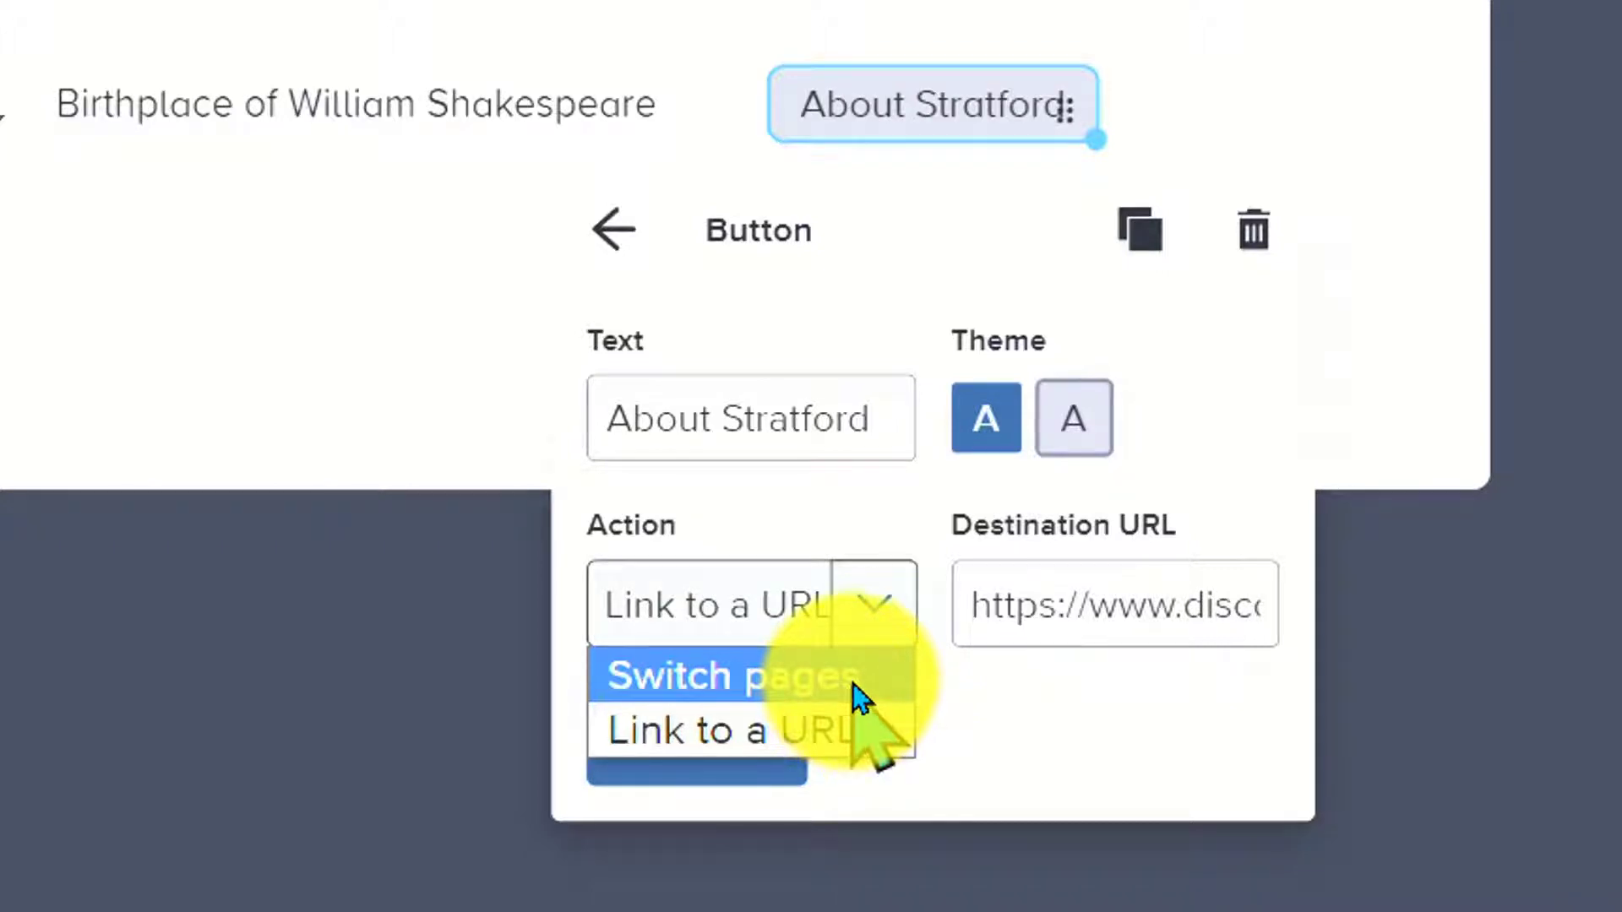
click(1019, 641)
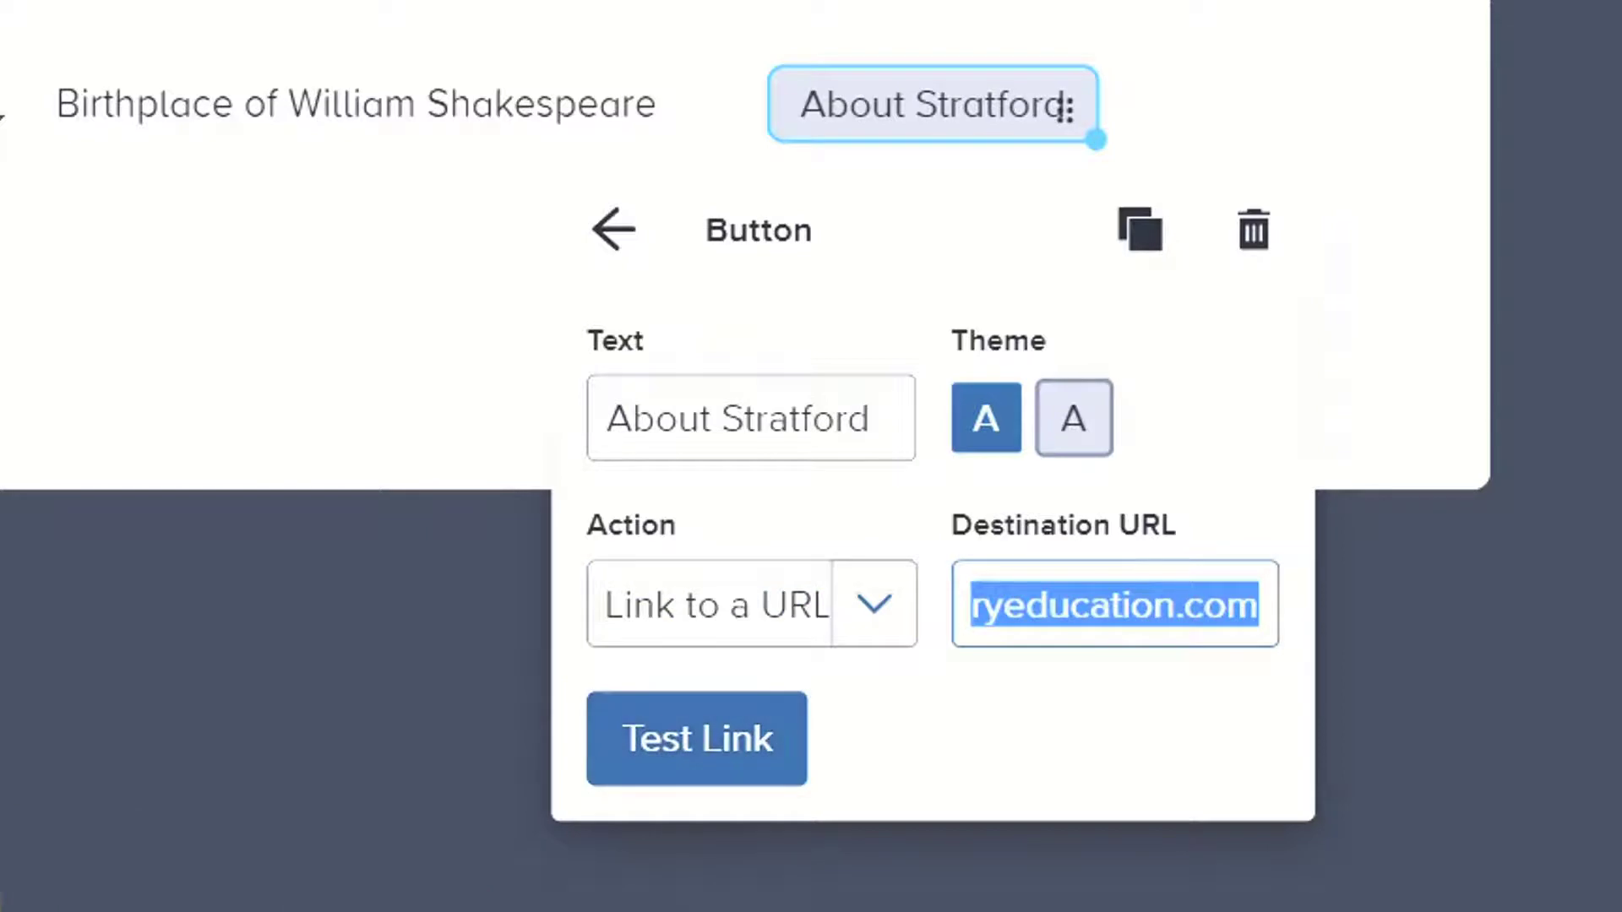
click(725, 756)
- Move the caption beneath the birthplace image and the About Stratford button beside its top
click(1200, 38)
click(1052, 121)
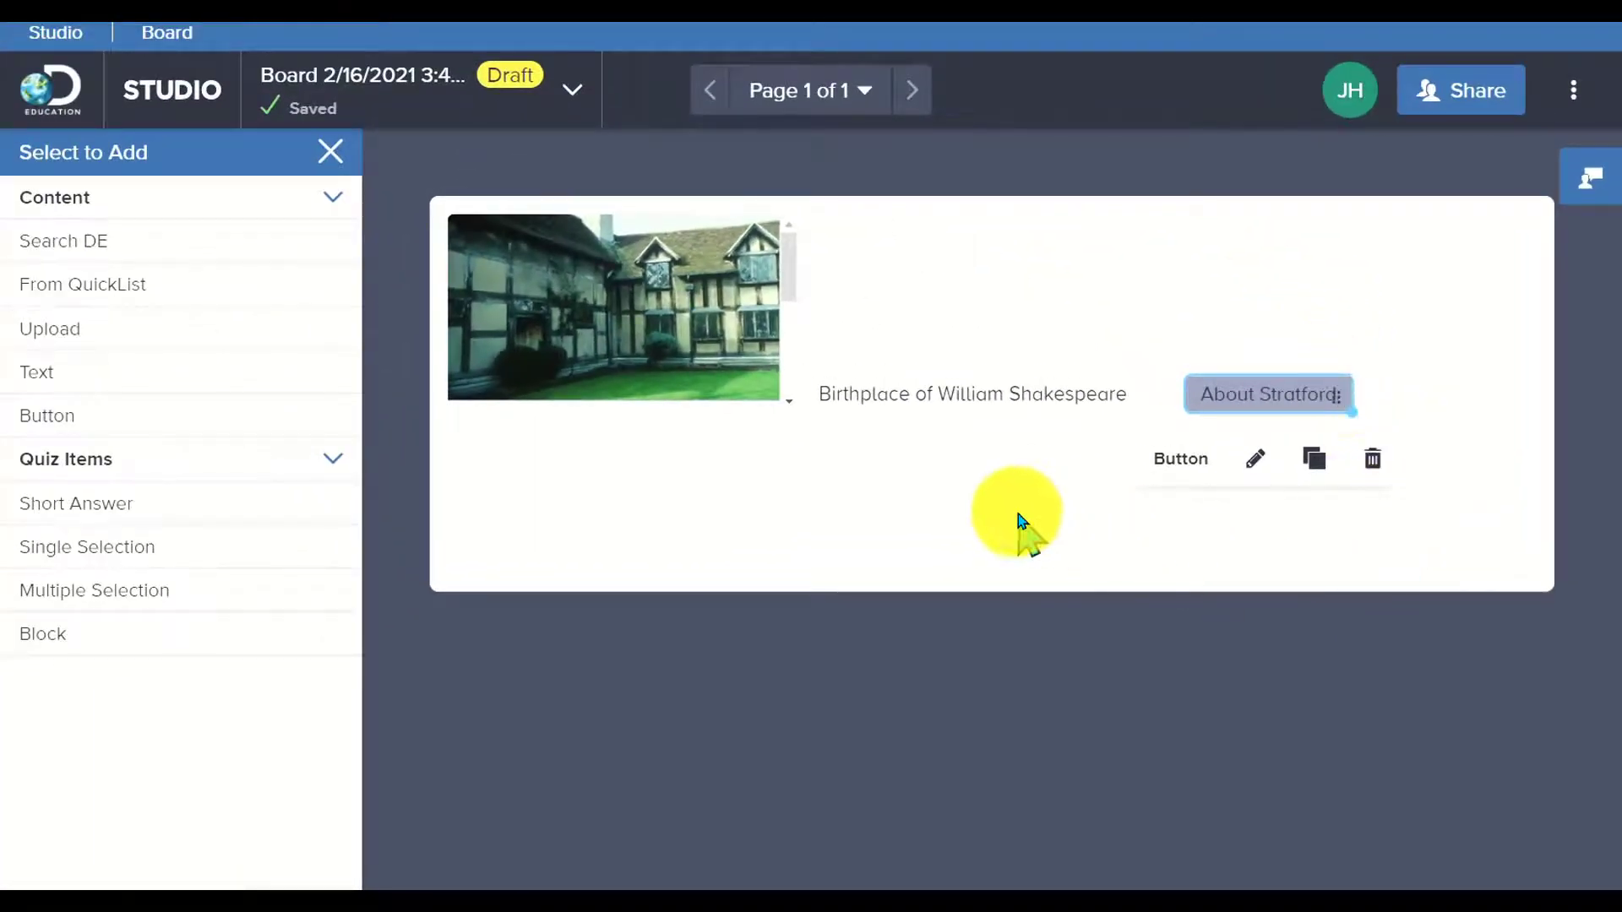
click(1017, 516)
click(1103, 393)
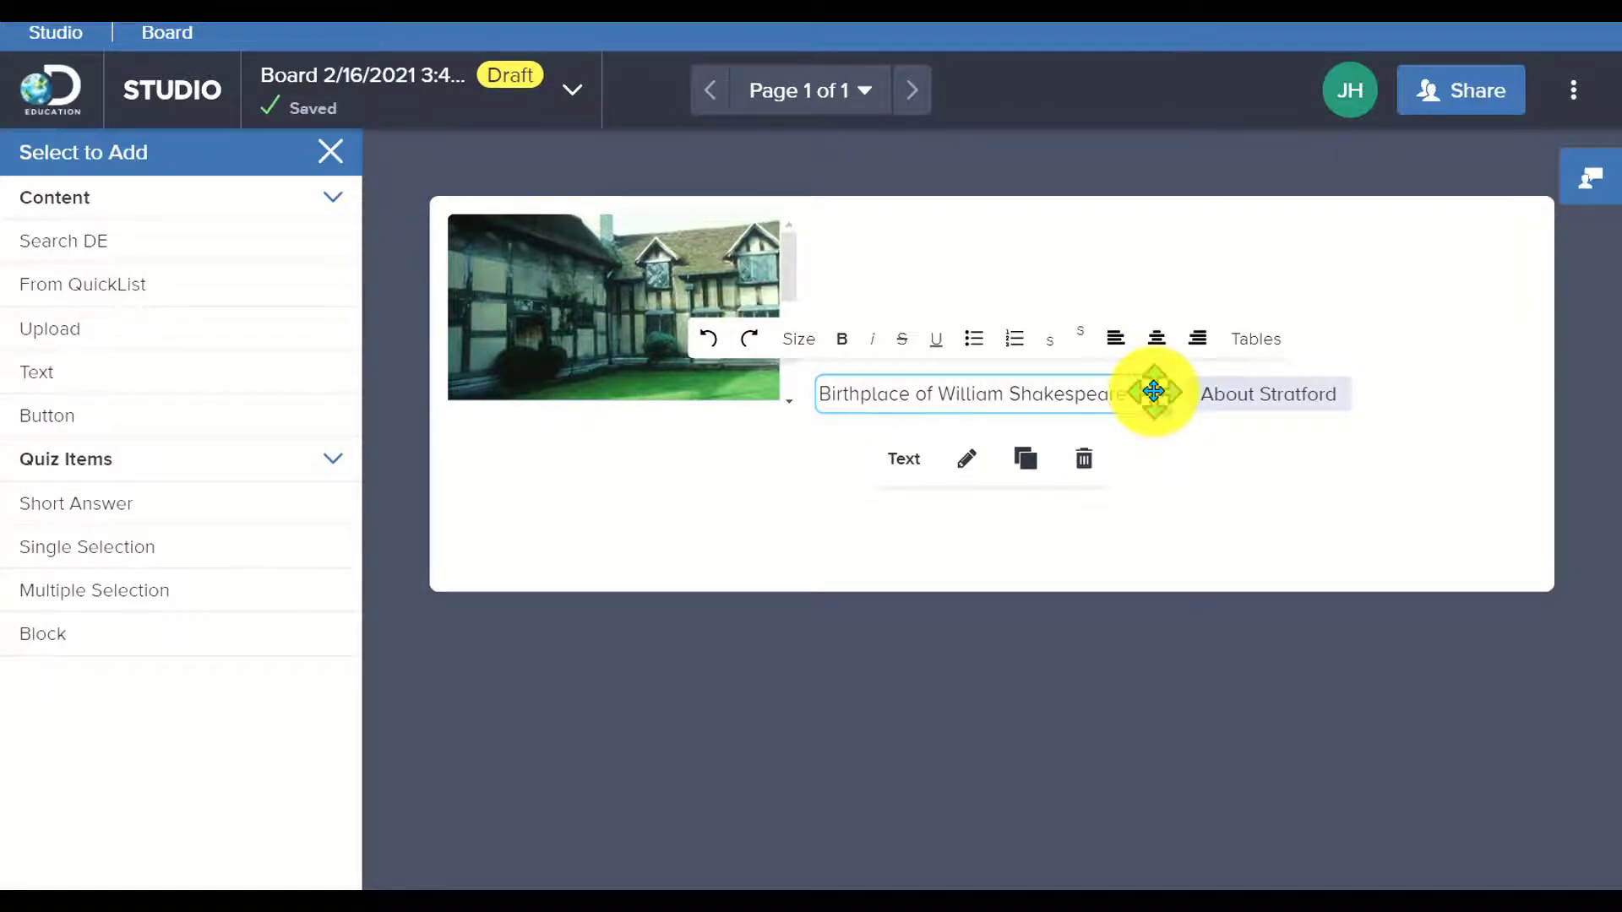
drag(1154, 391, 772, 434)
click(1245, 390)
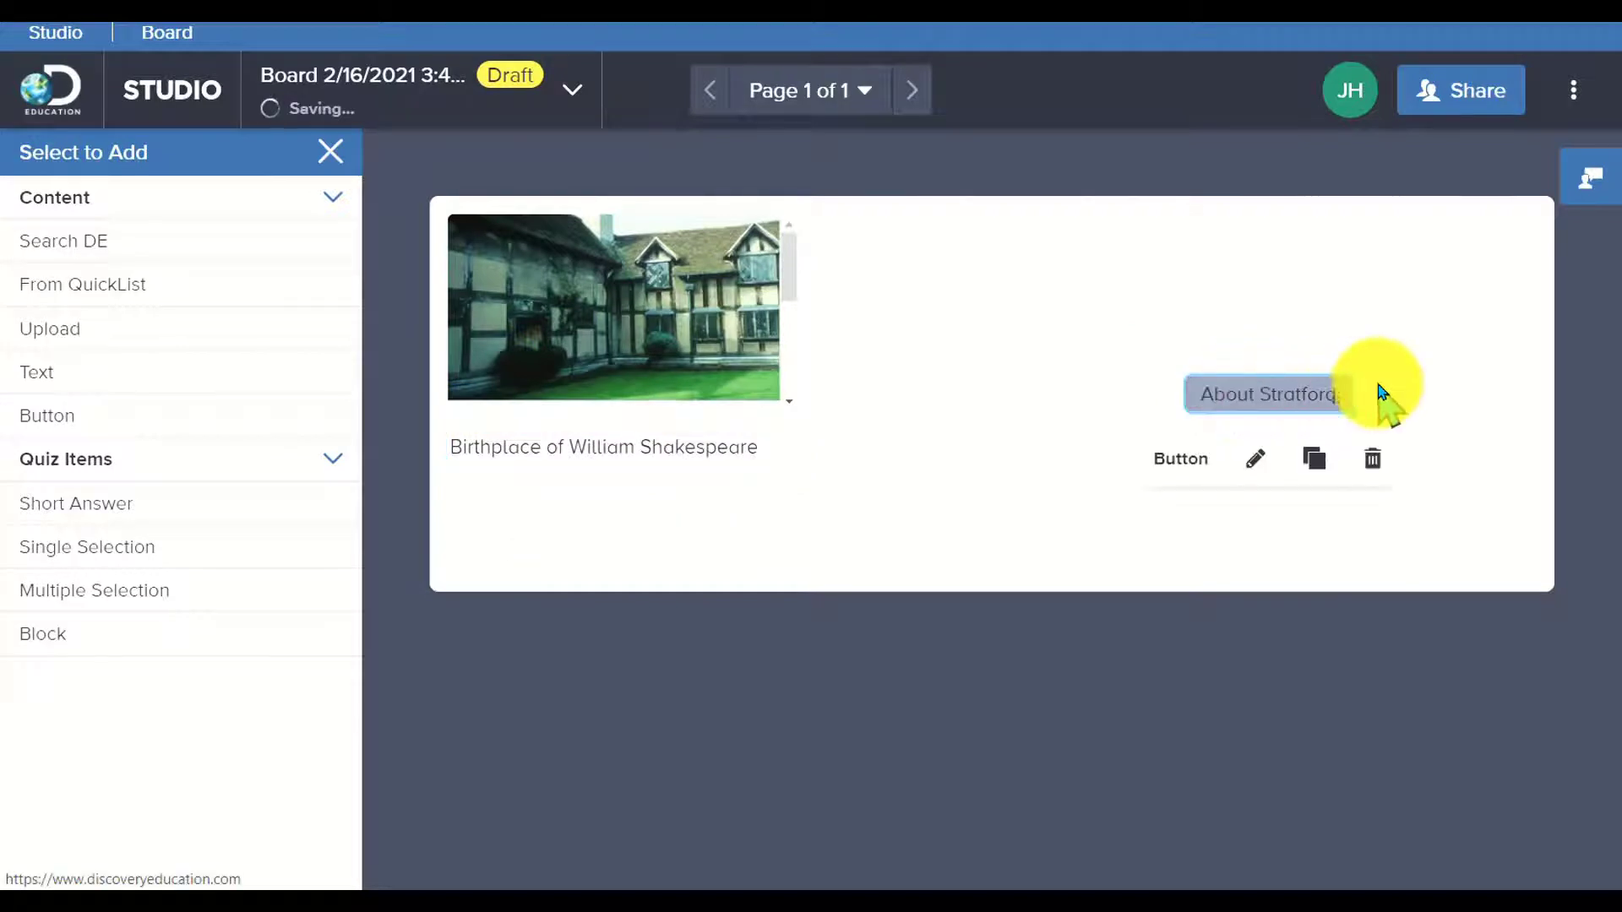
drag(1331, 390, 963, 230)
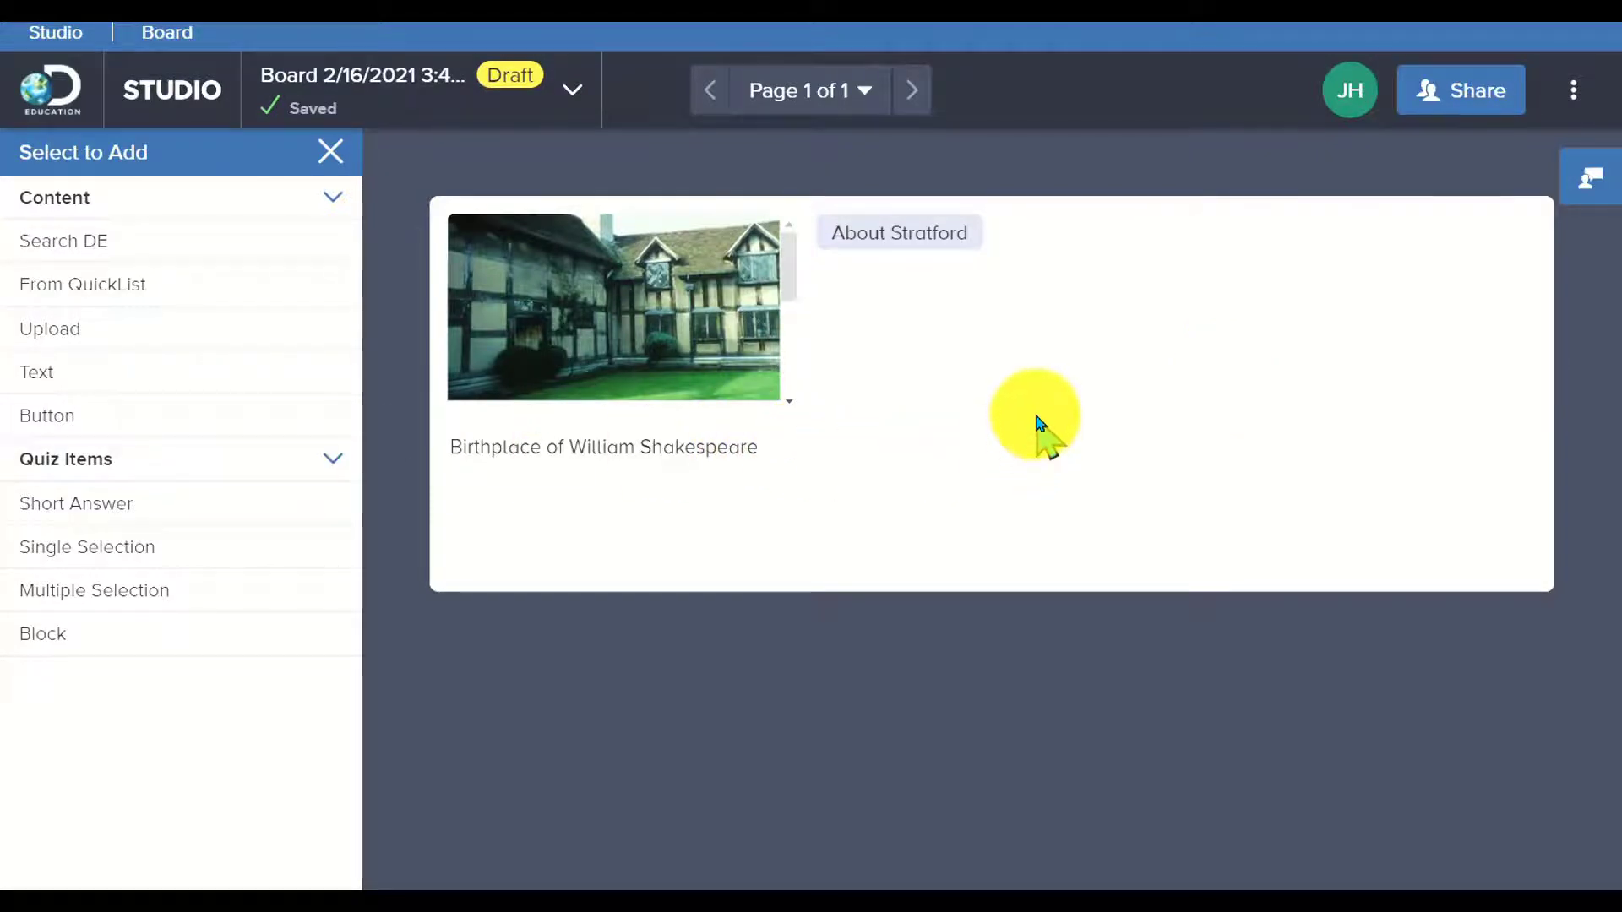
- Add the Figures of Speech: Symbolism video segment from the QuickList to the board
click(203, 286)
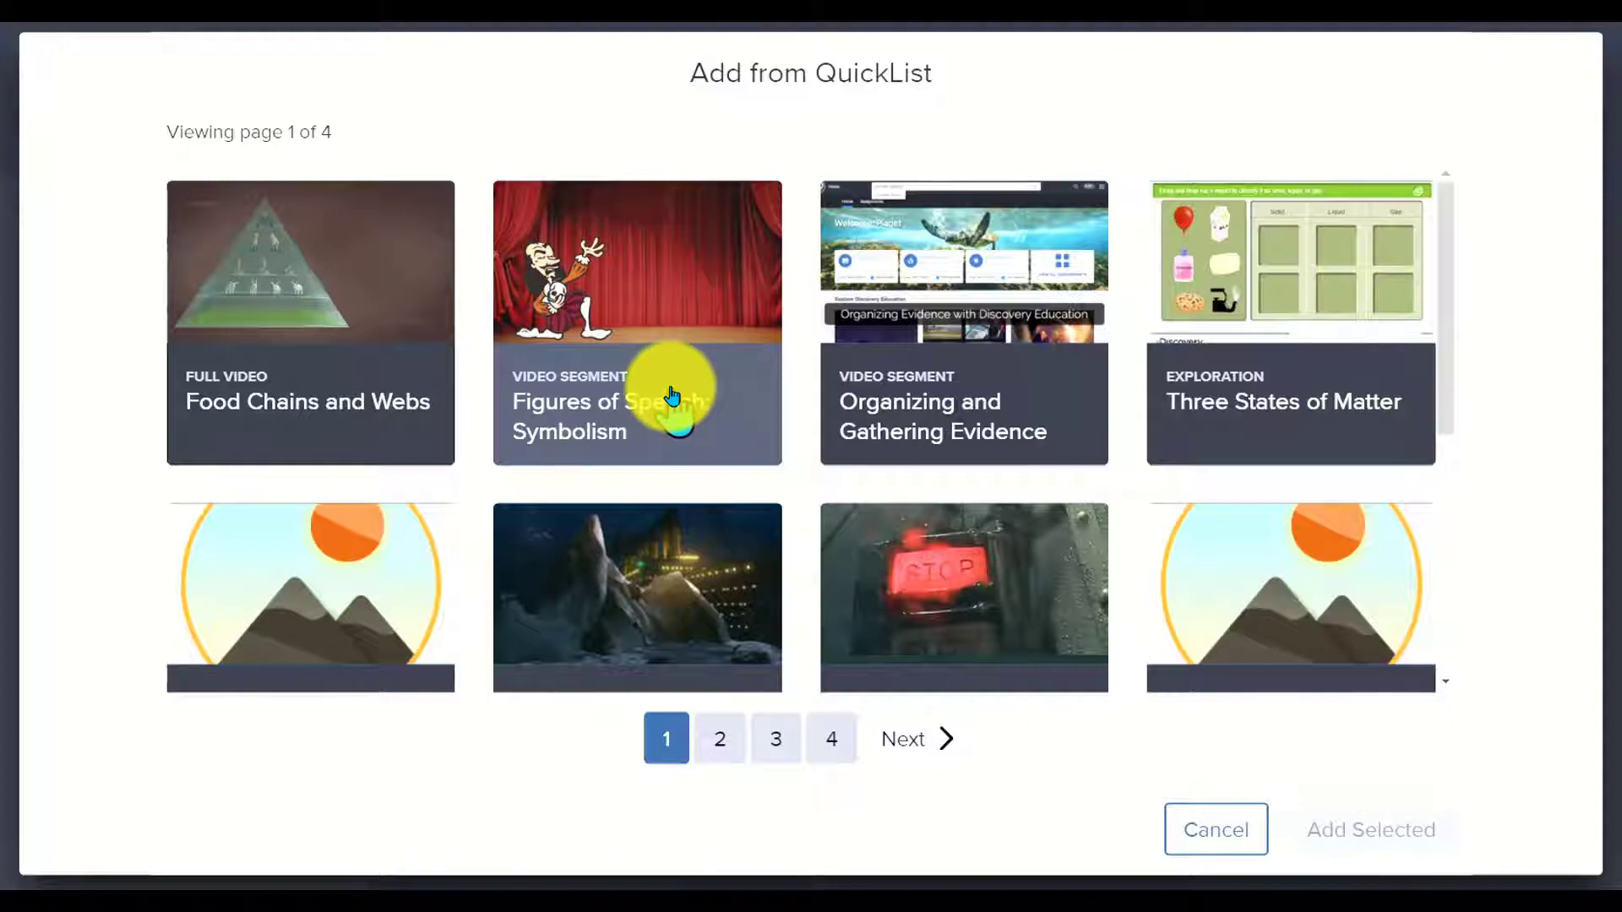
click(684, 411)
click(1394, 836)
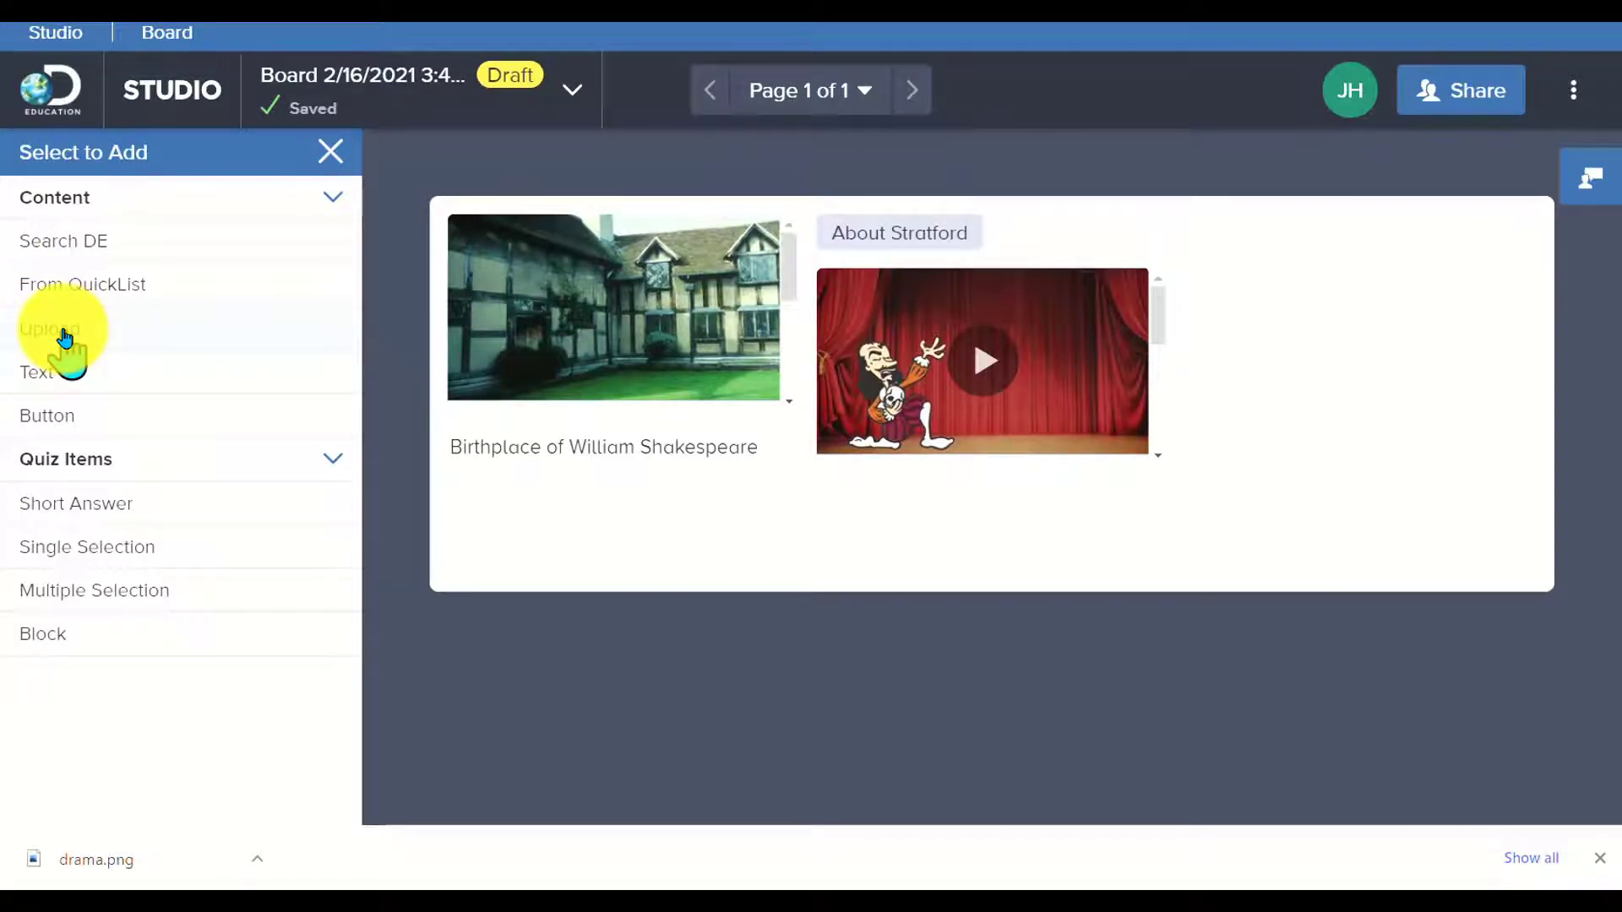
- Upload drama.png from the Desktop and set it to Size to Fit with a transparent background
click(65, 338)
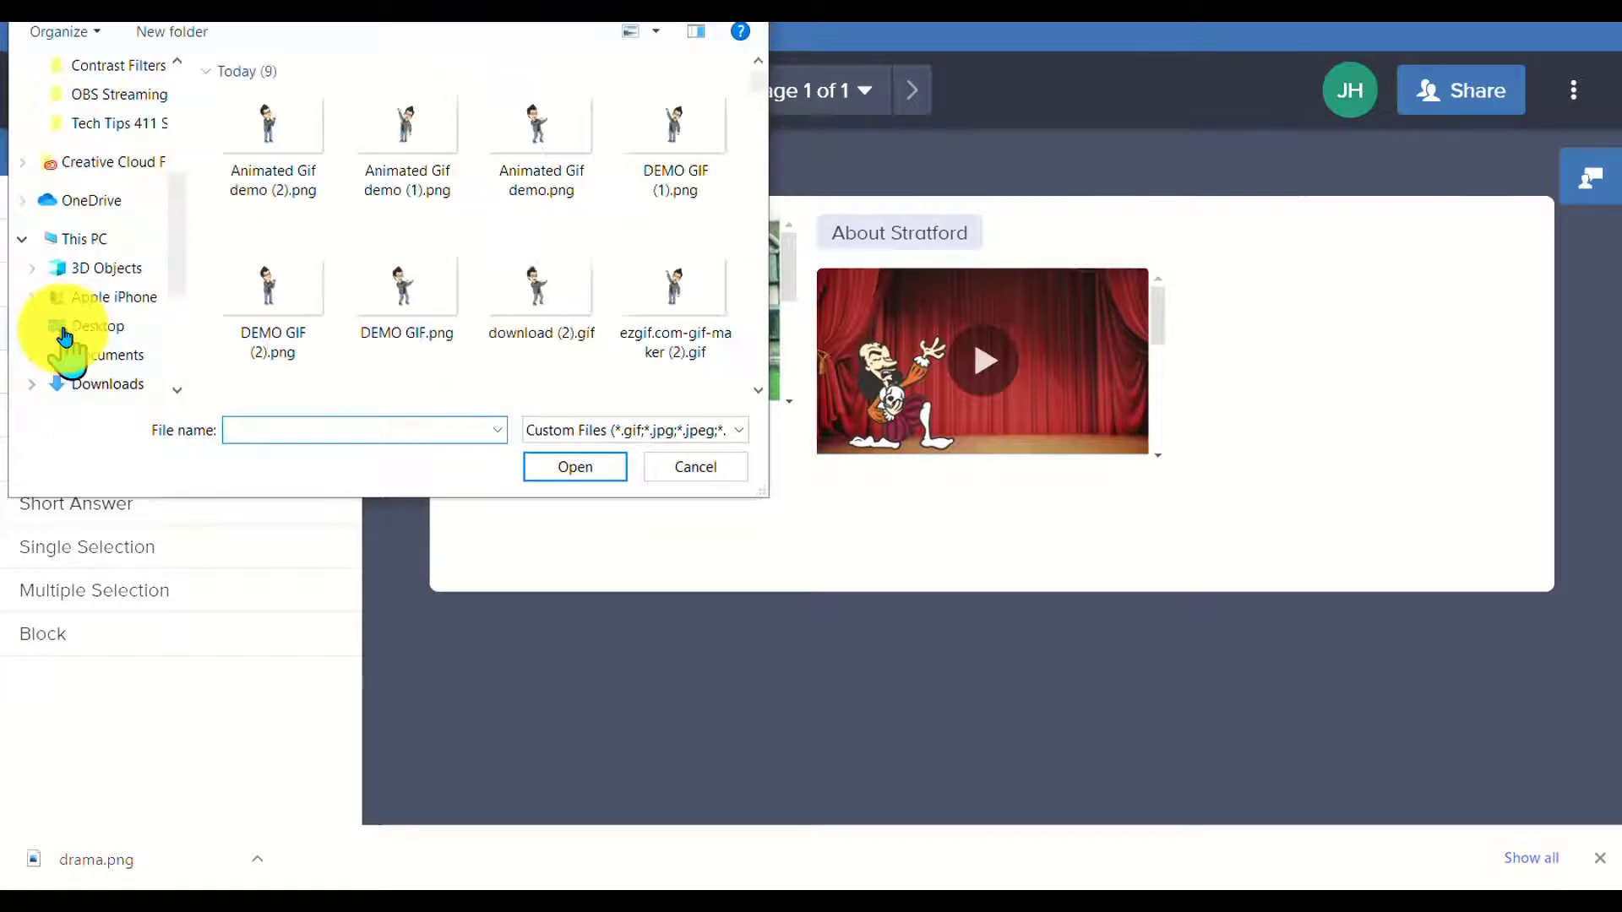
click(65, 338)
double_click(551, 274)
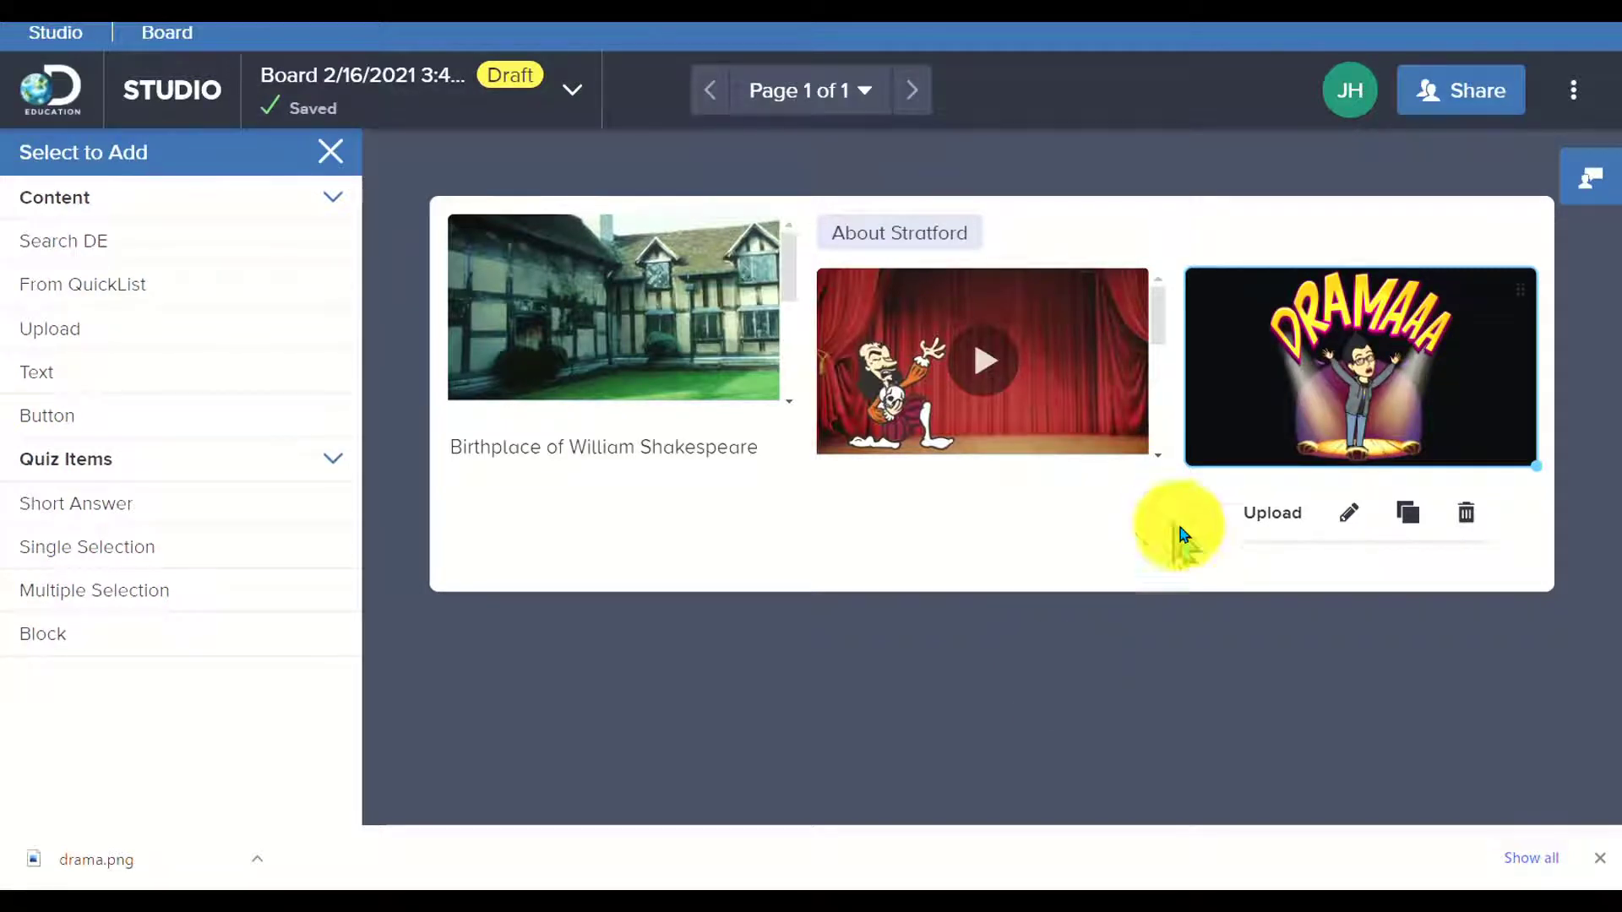
click(1352, 517)
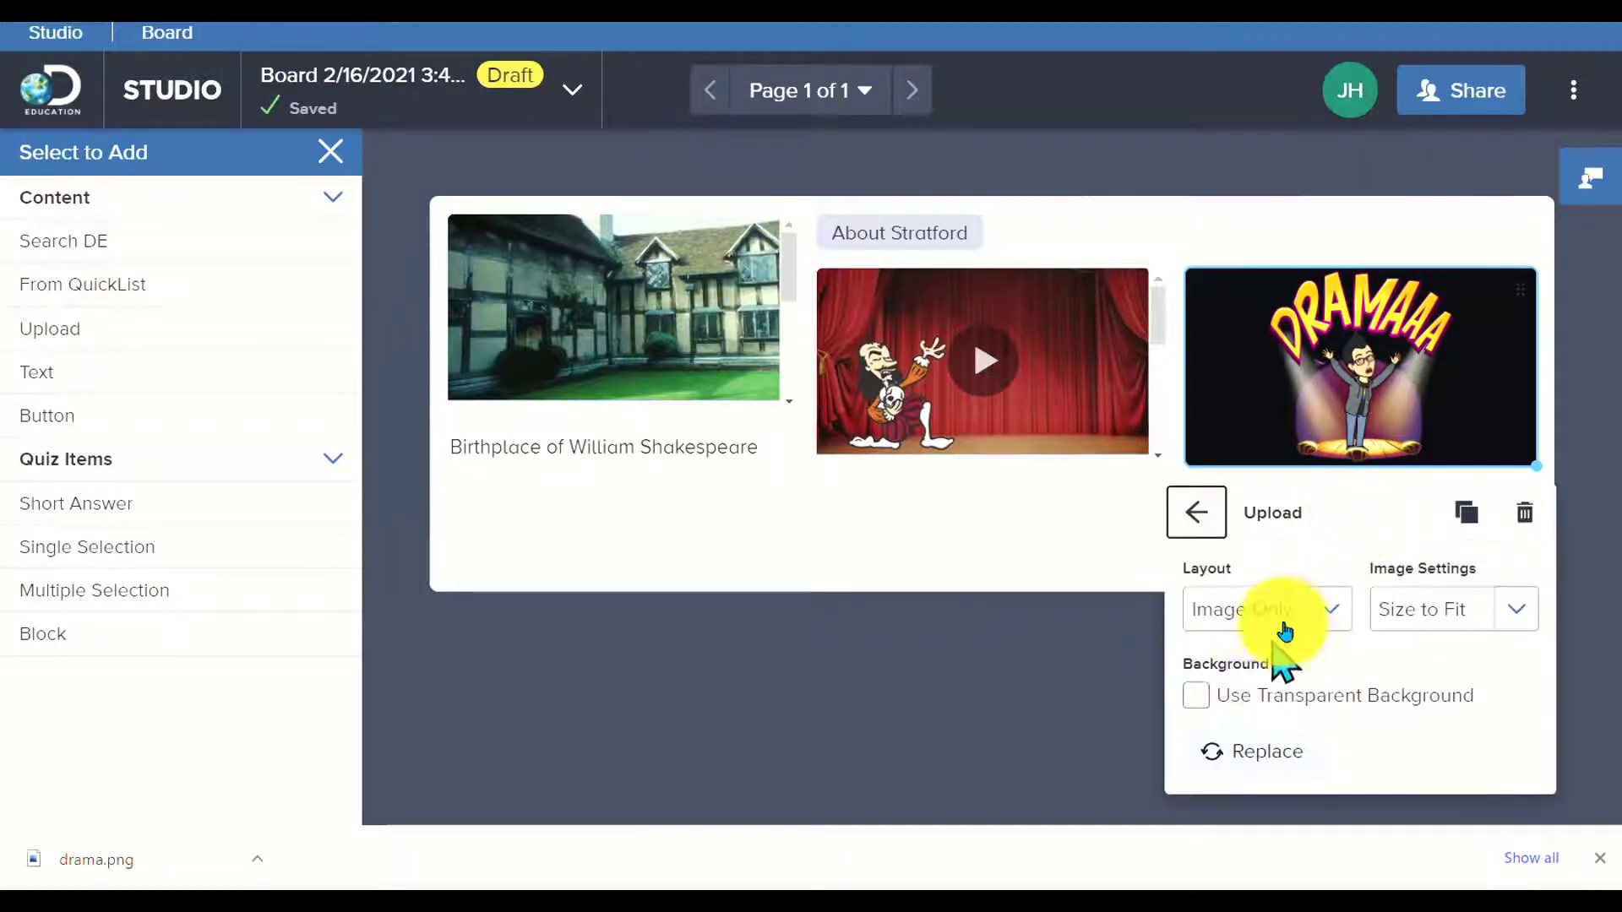
click(1518, 617)
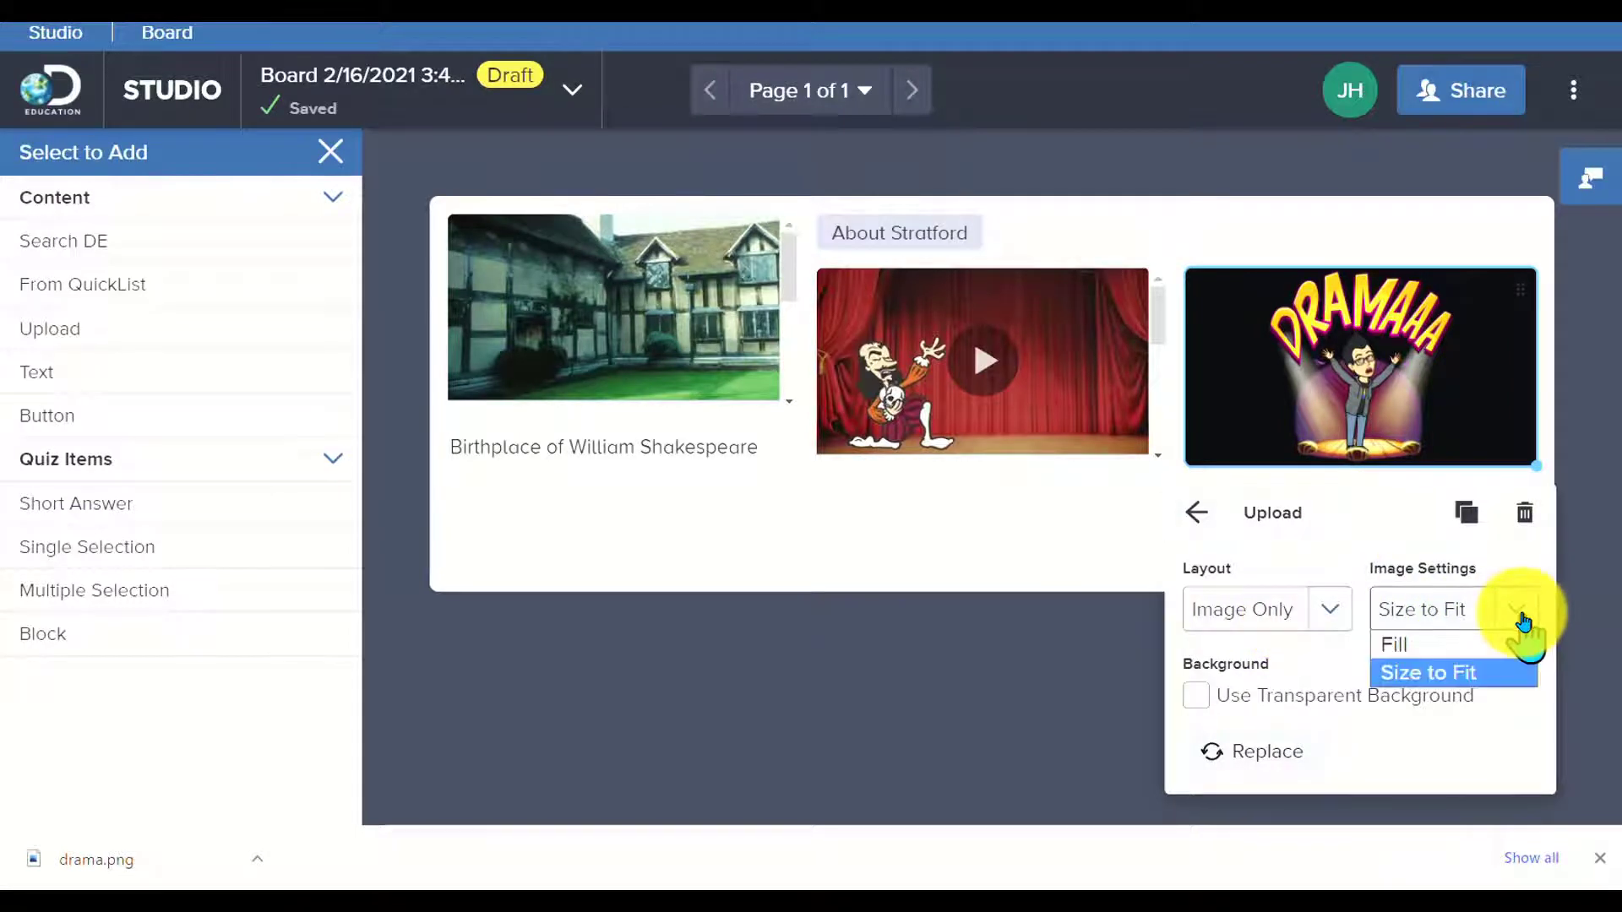
click(1467, 642)
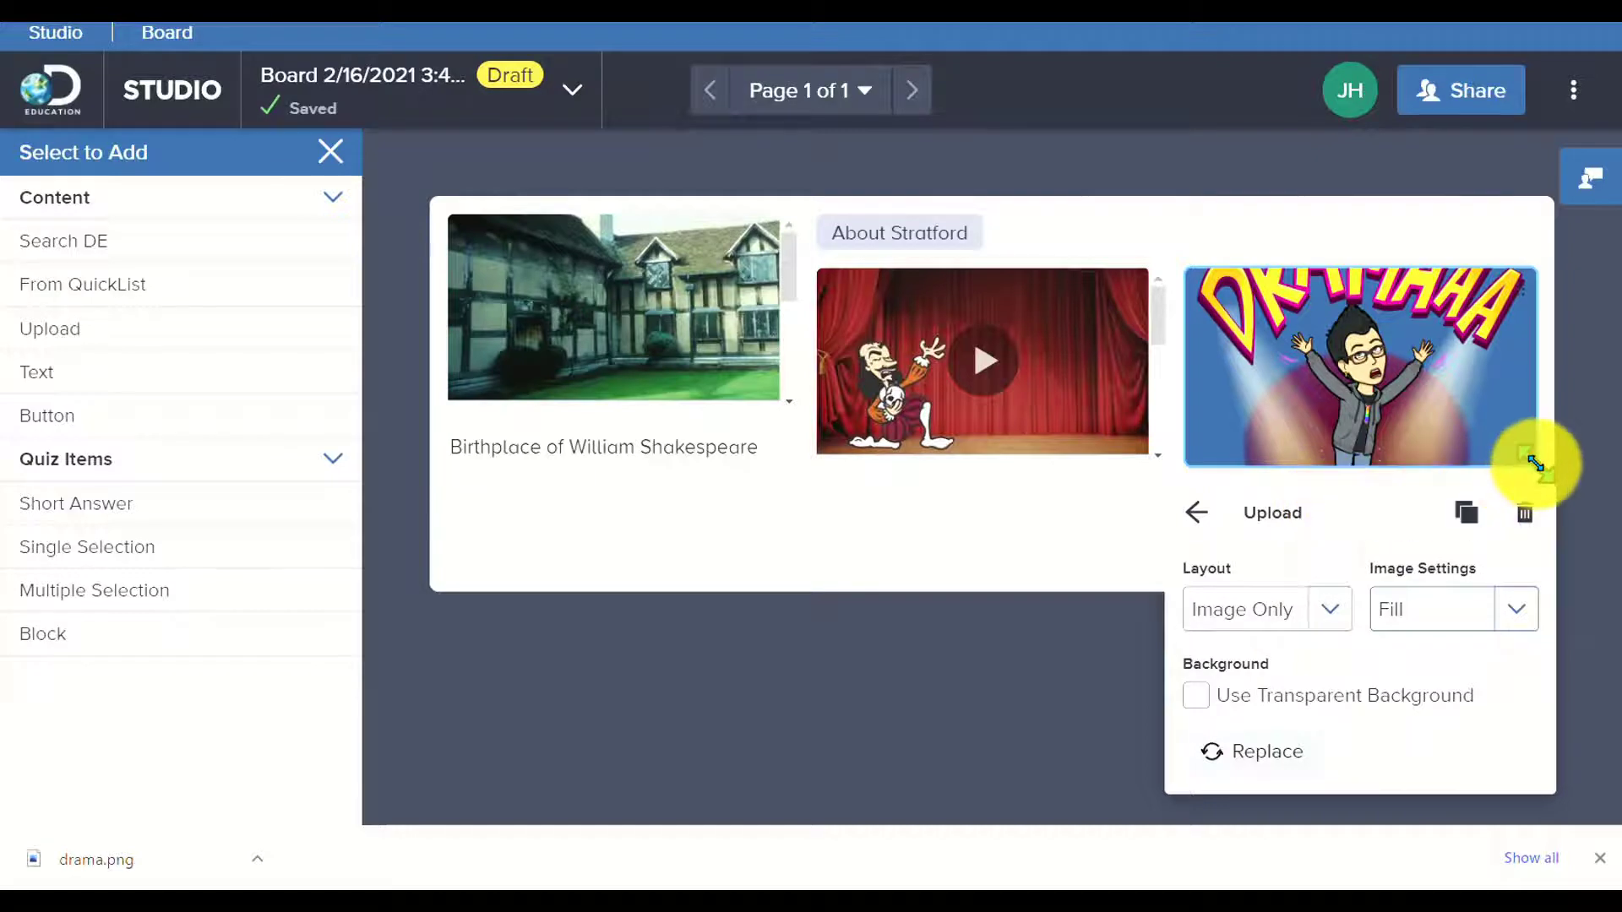
drag(1536, 465, 1445, 411)
click(1471, 578)
click(1410, 617)
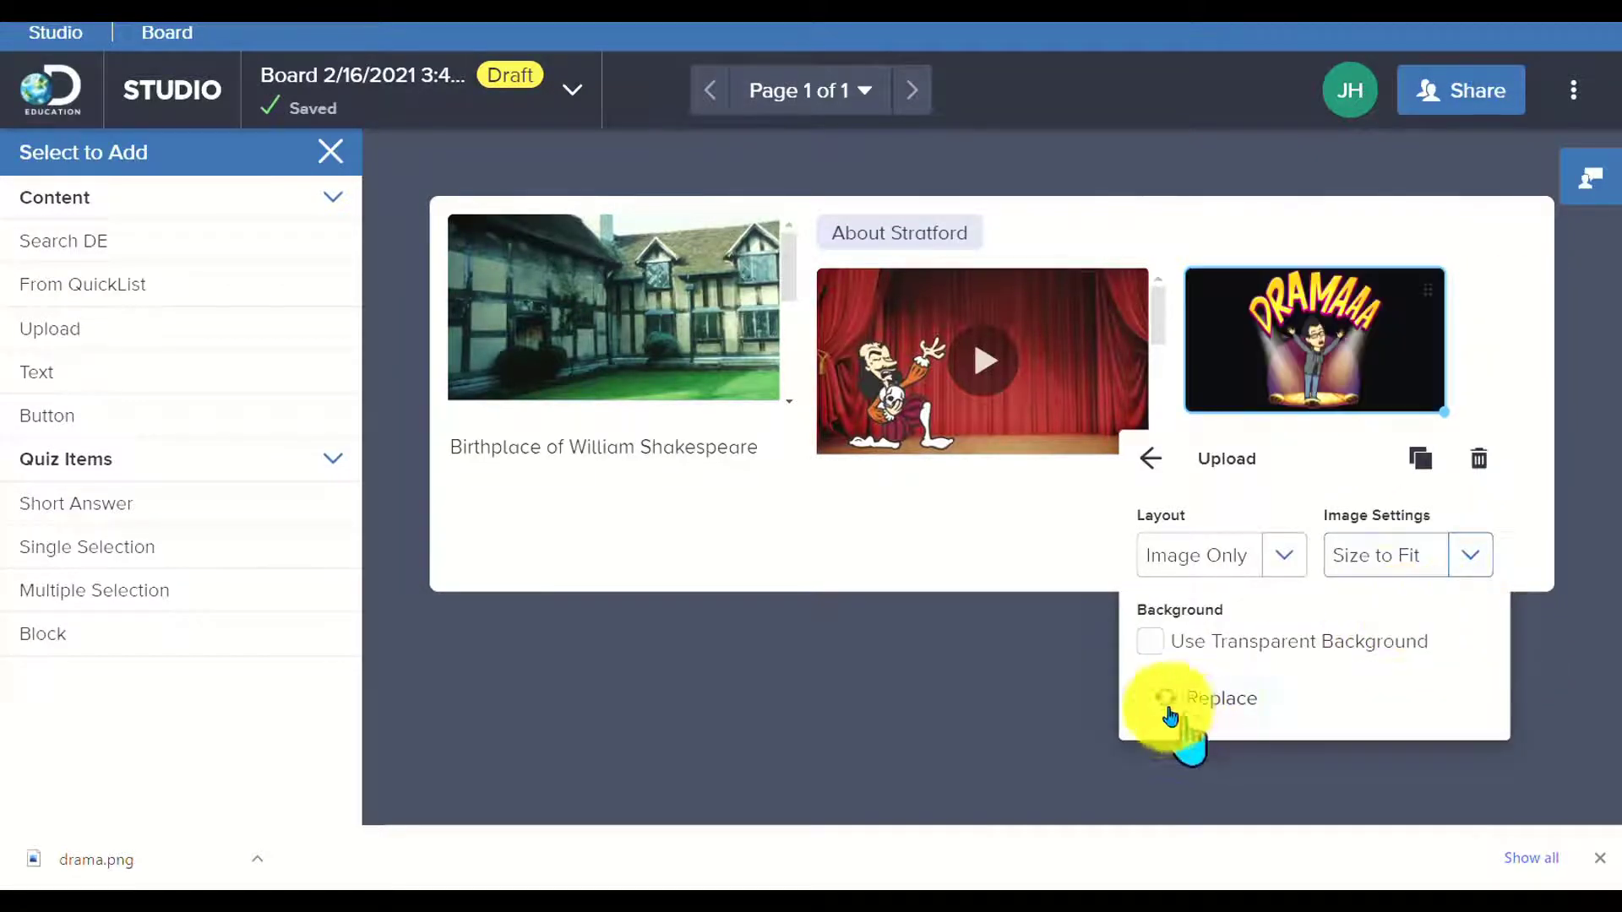
click(1159, 646)
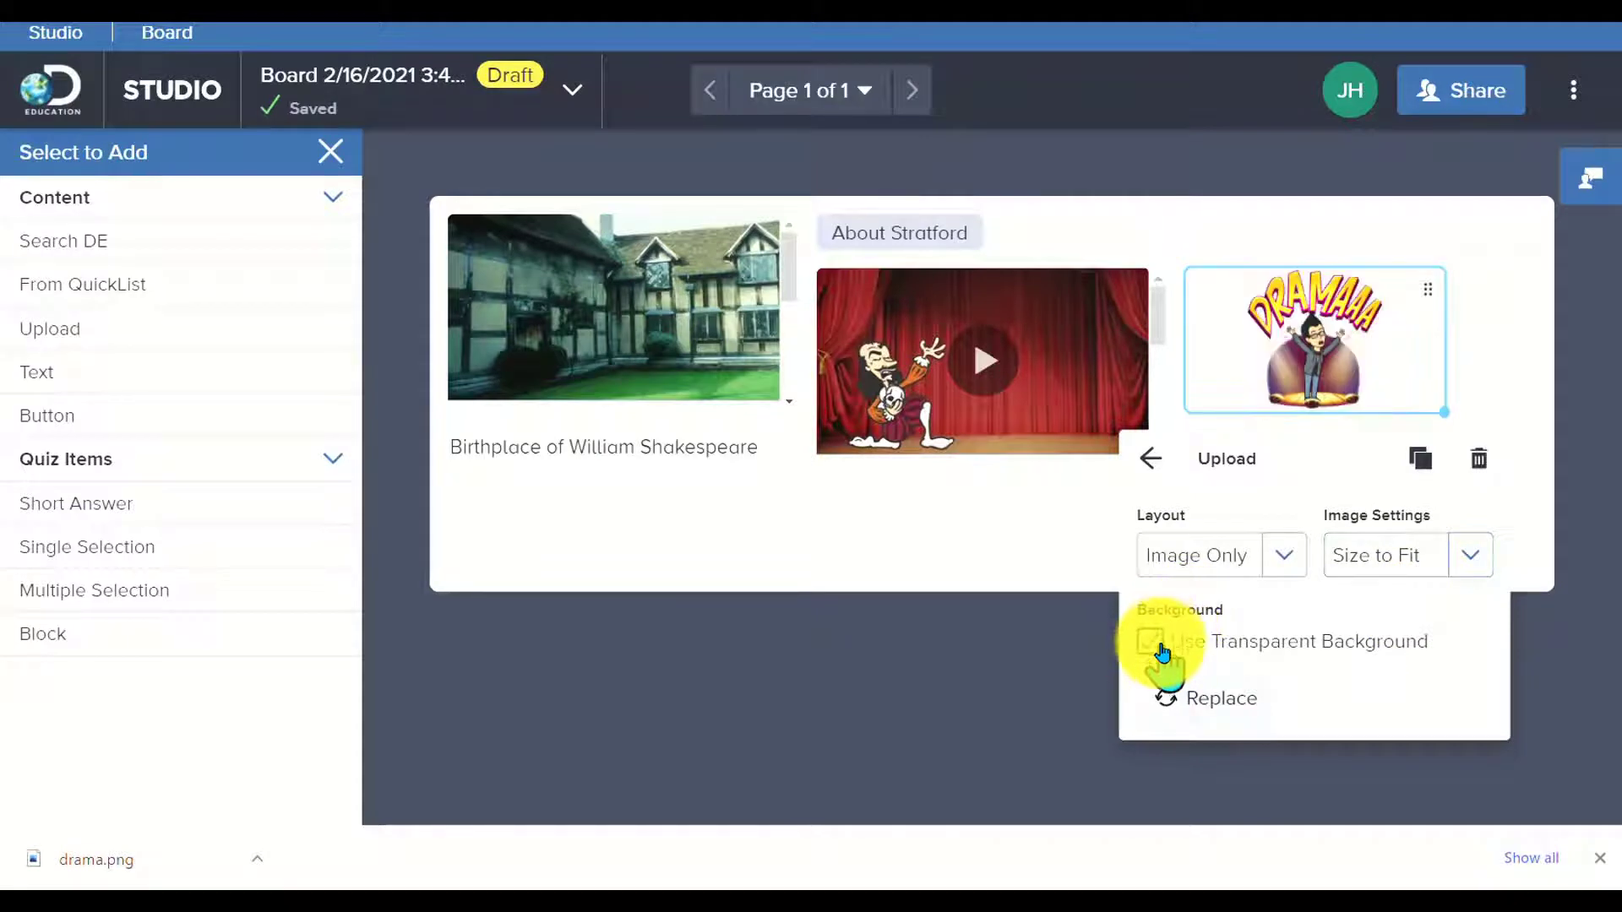
click(1006, 543)
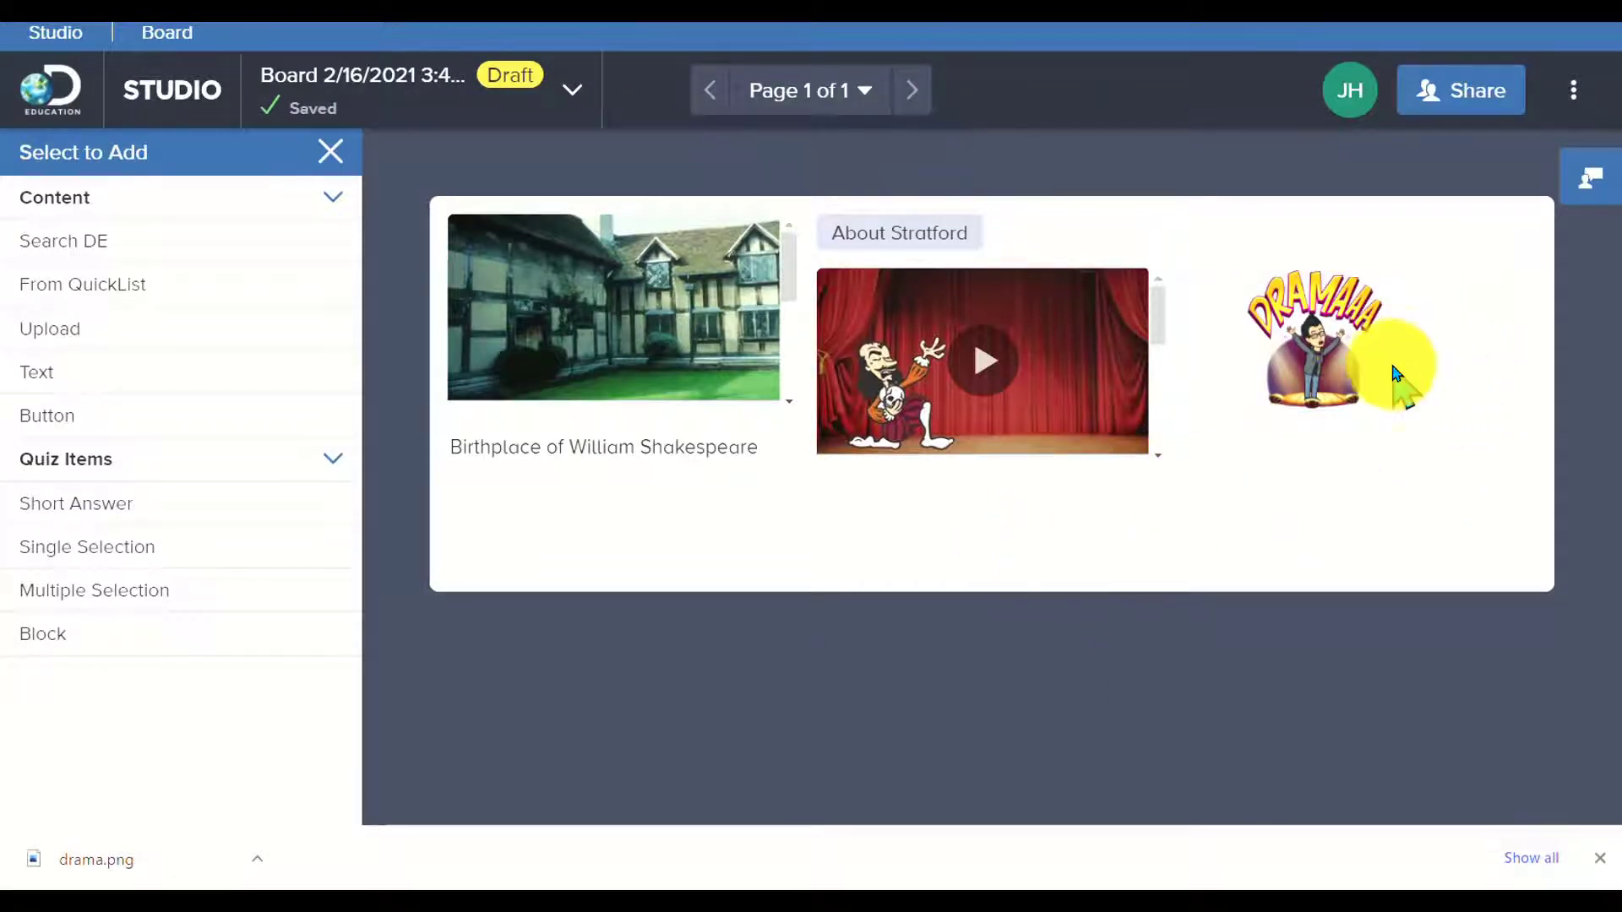
- Move the DRAMAAA image below the Shakespeare birthplace photo and enlarge it
drag(1437, 410, 1413, 374)
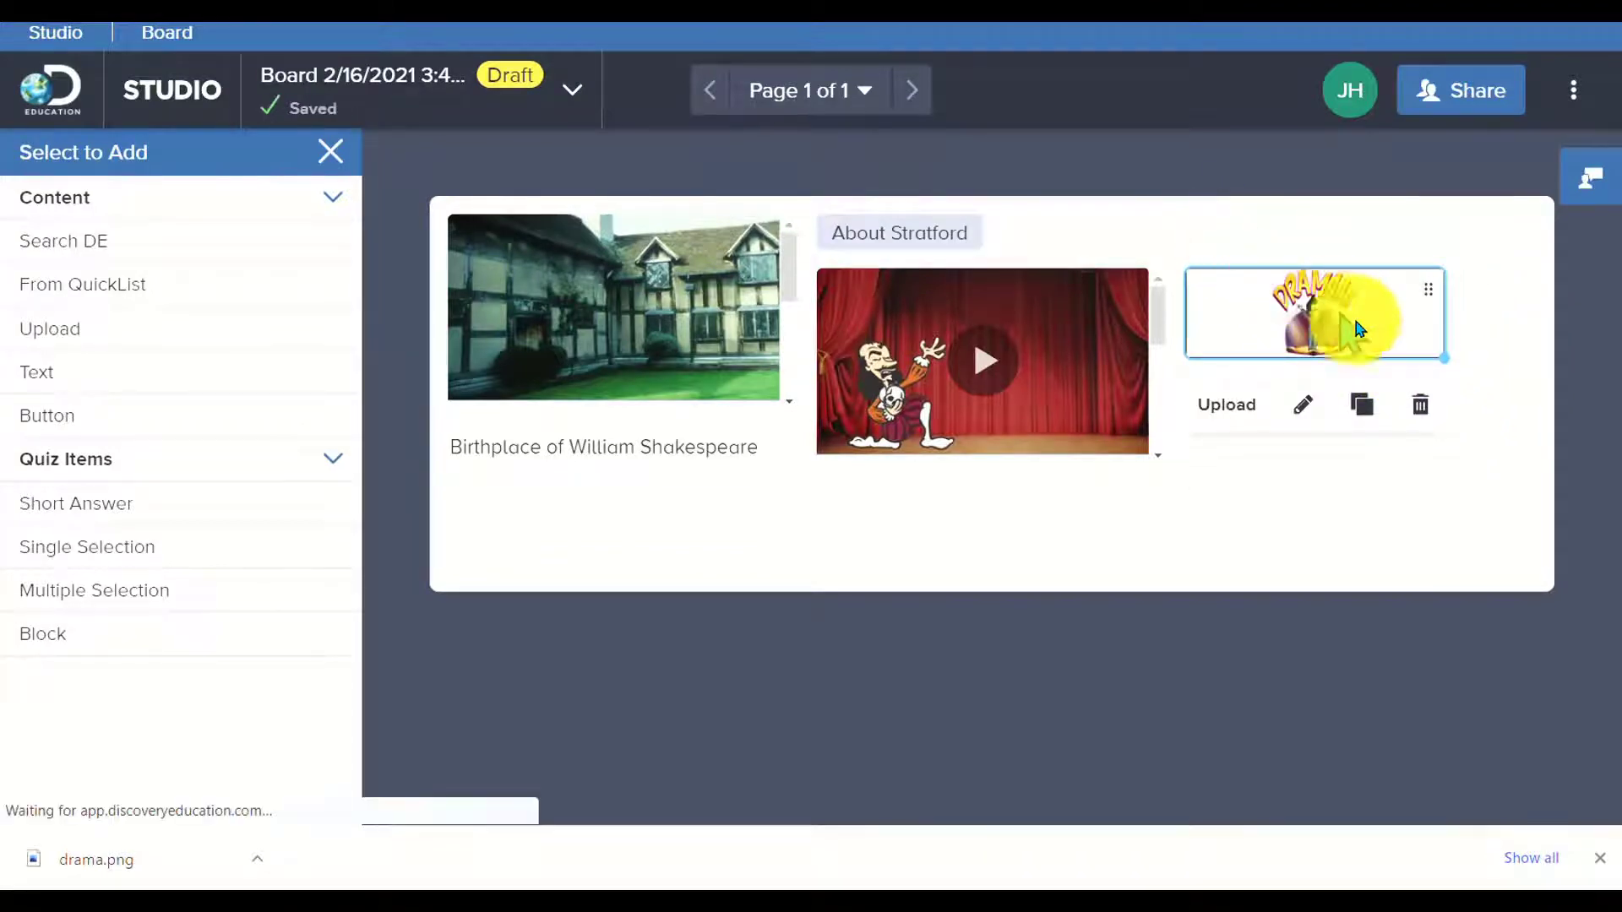
drag(1429, 289, 699, 529)
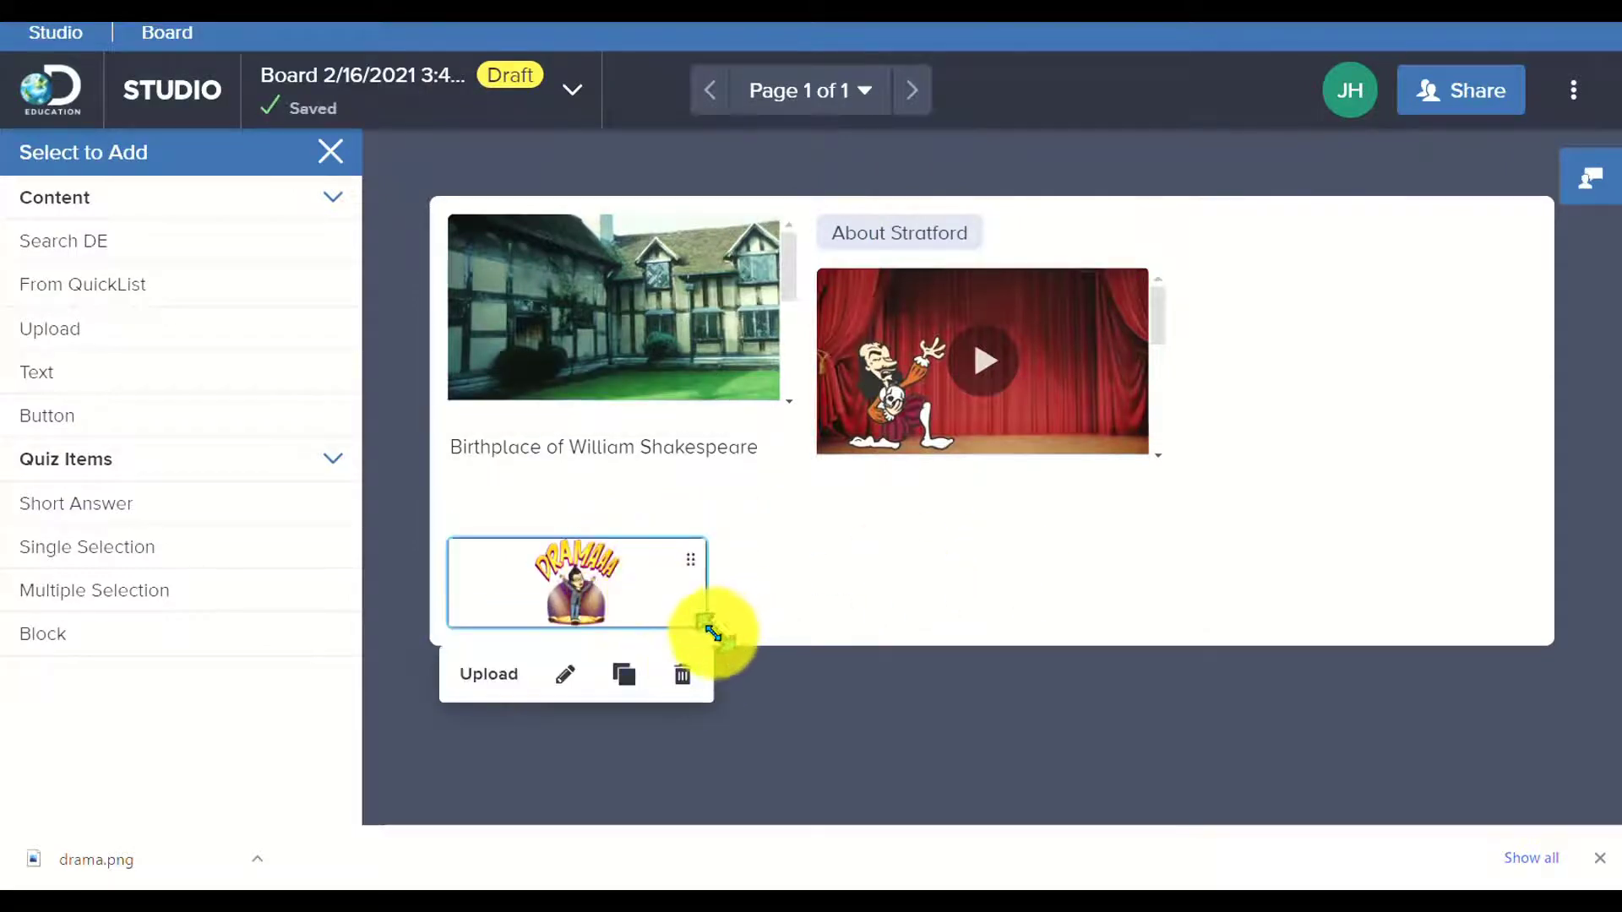
drag(712, 632, 833, 738)
click(960, 632)
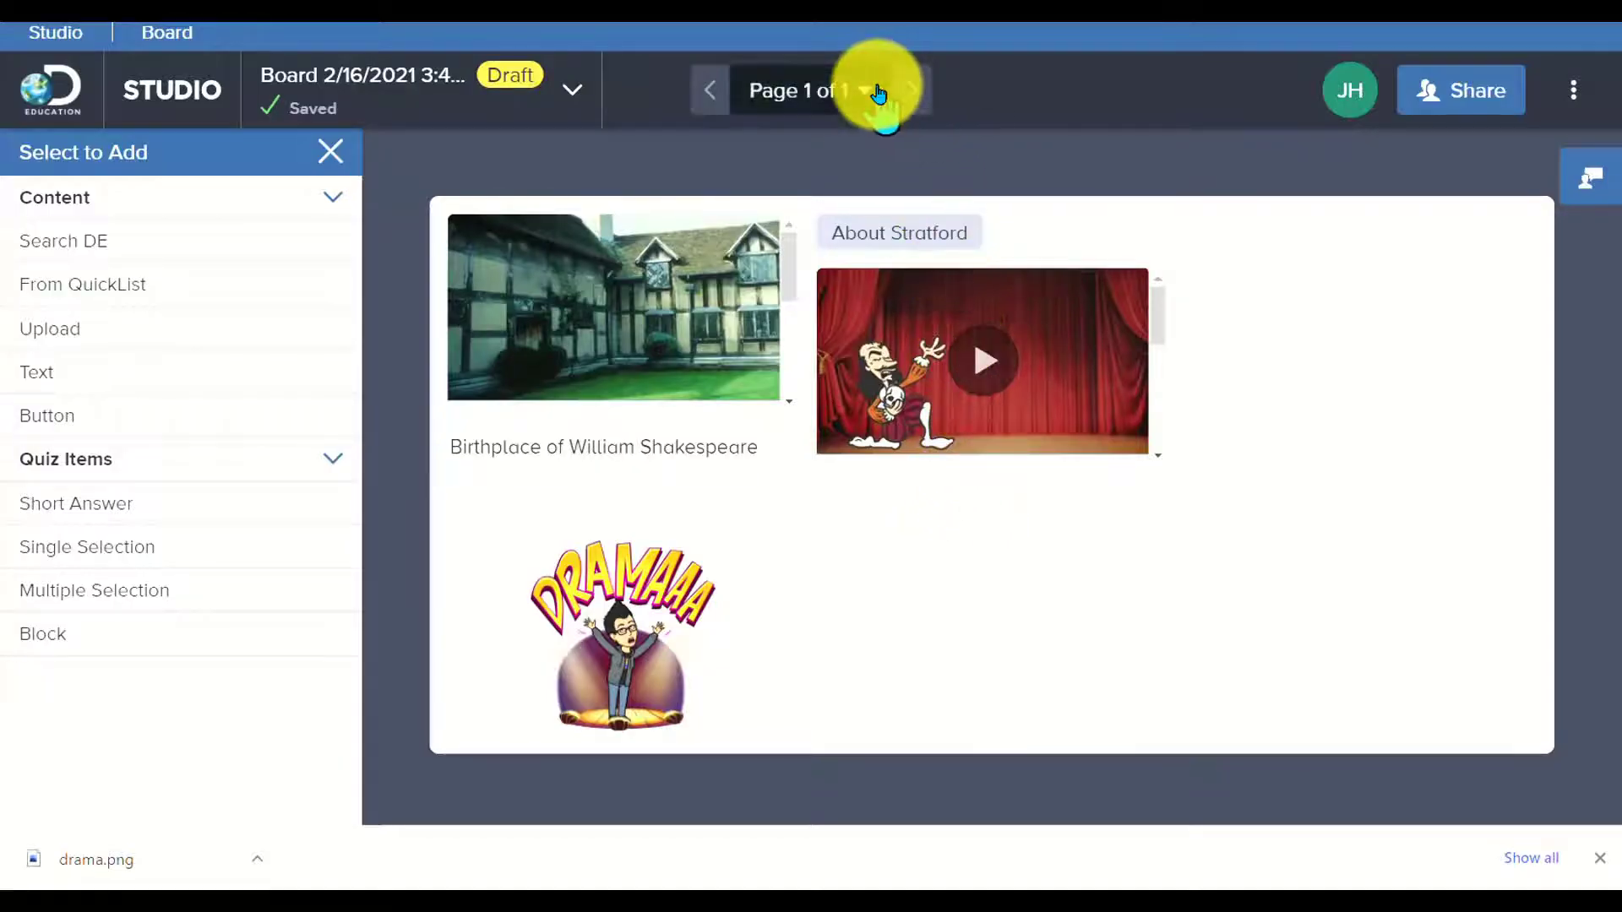
- Add a new page using the Resource layout
click(876, 91)
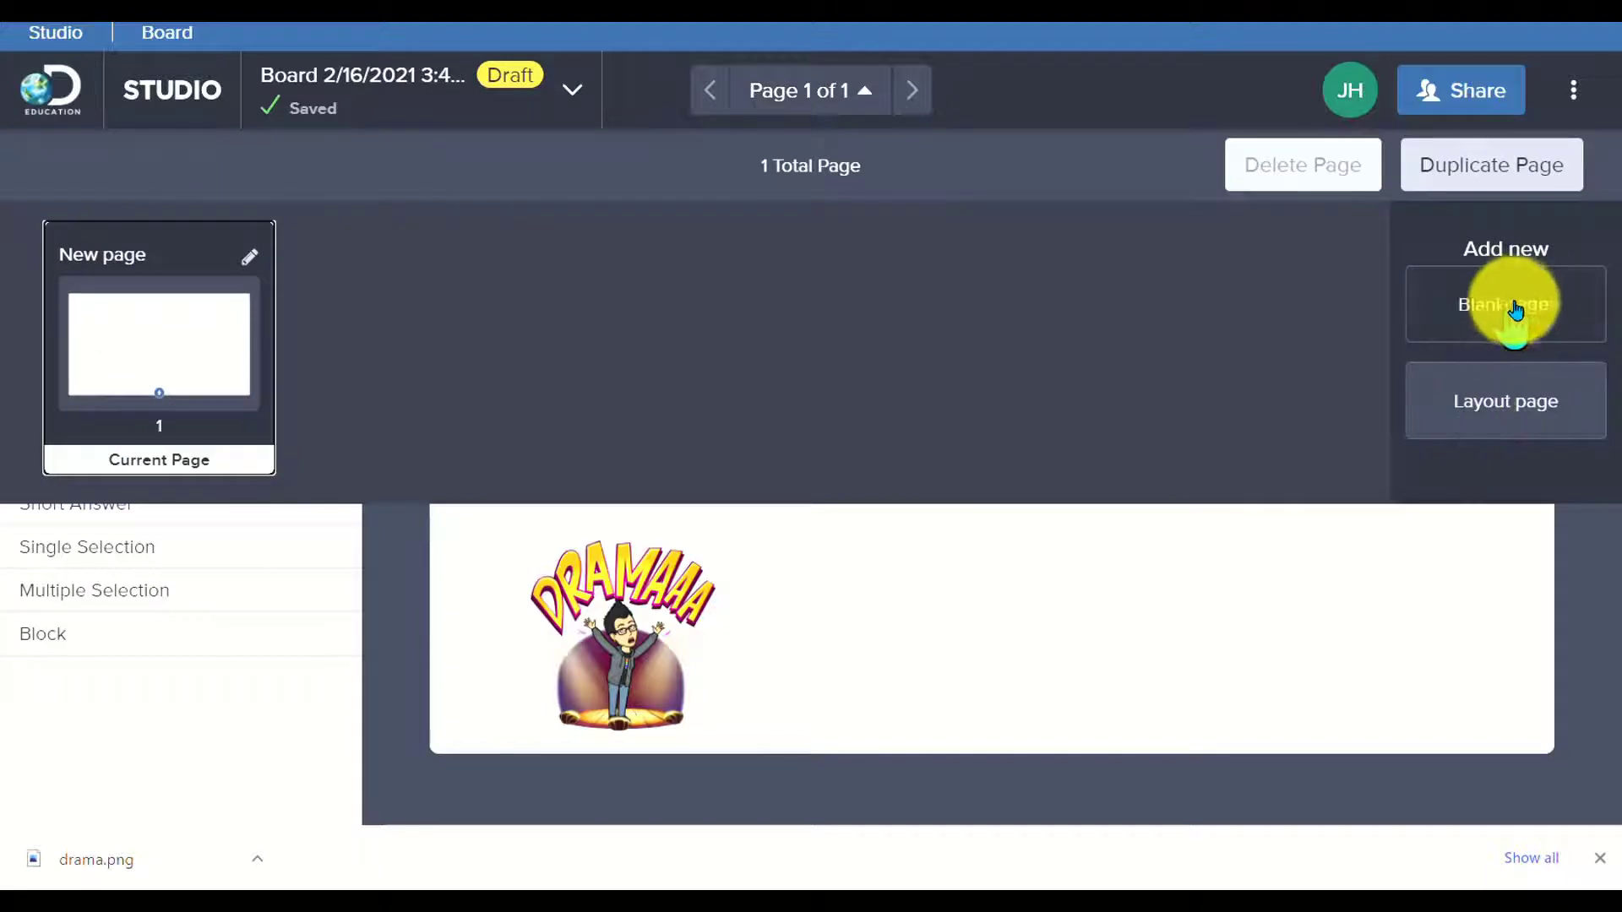
click(1531, 416)
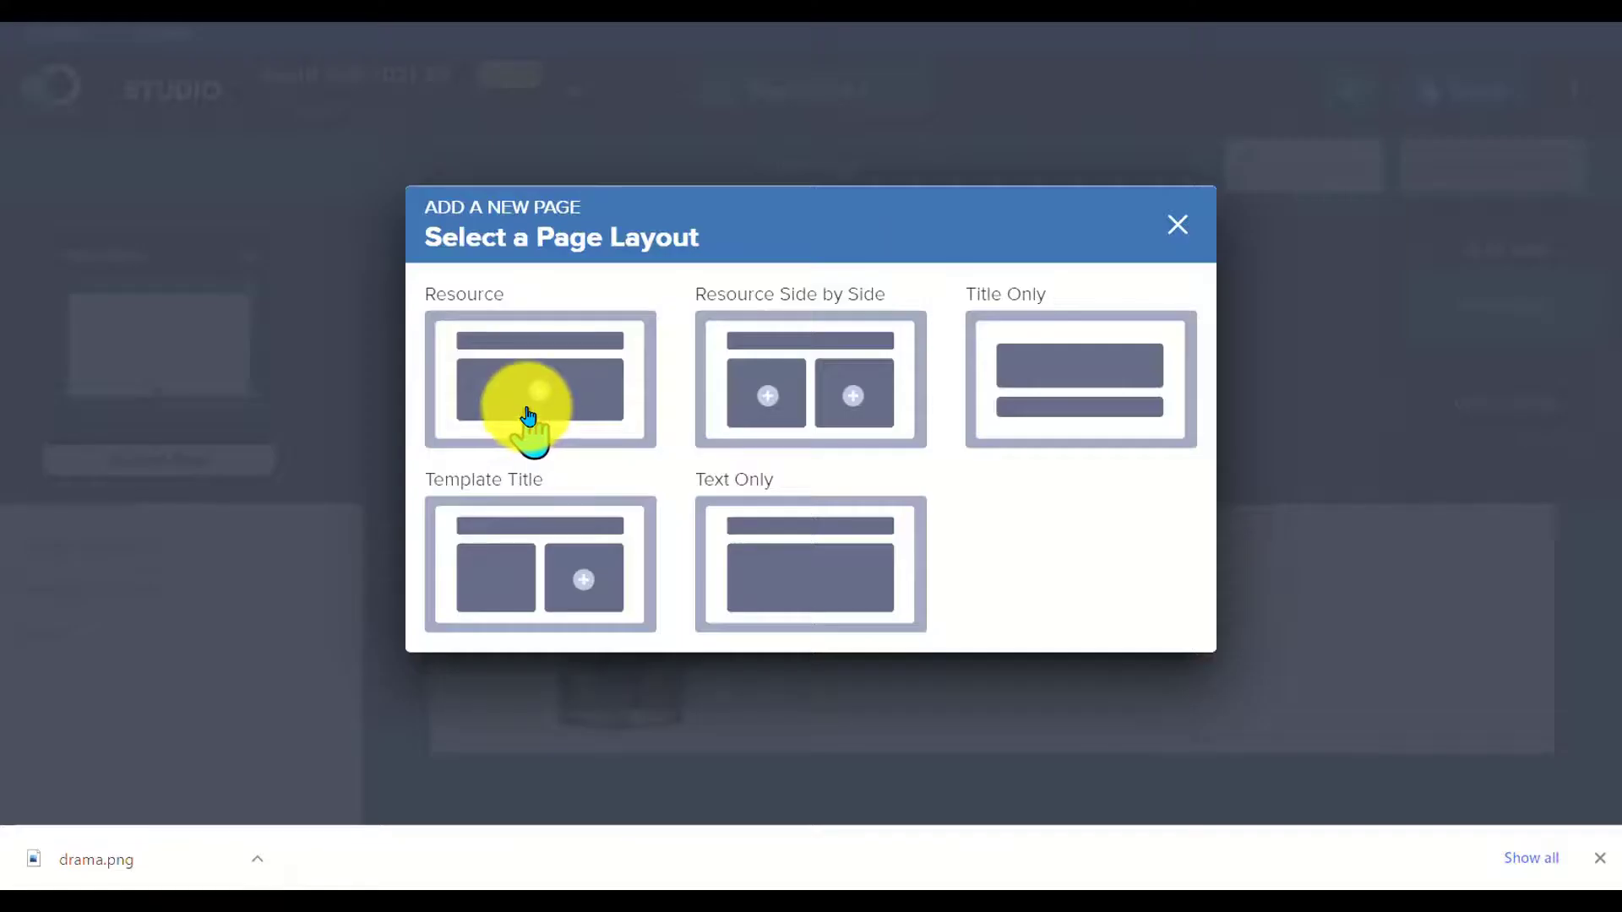
click(528, 416)
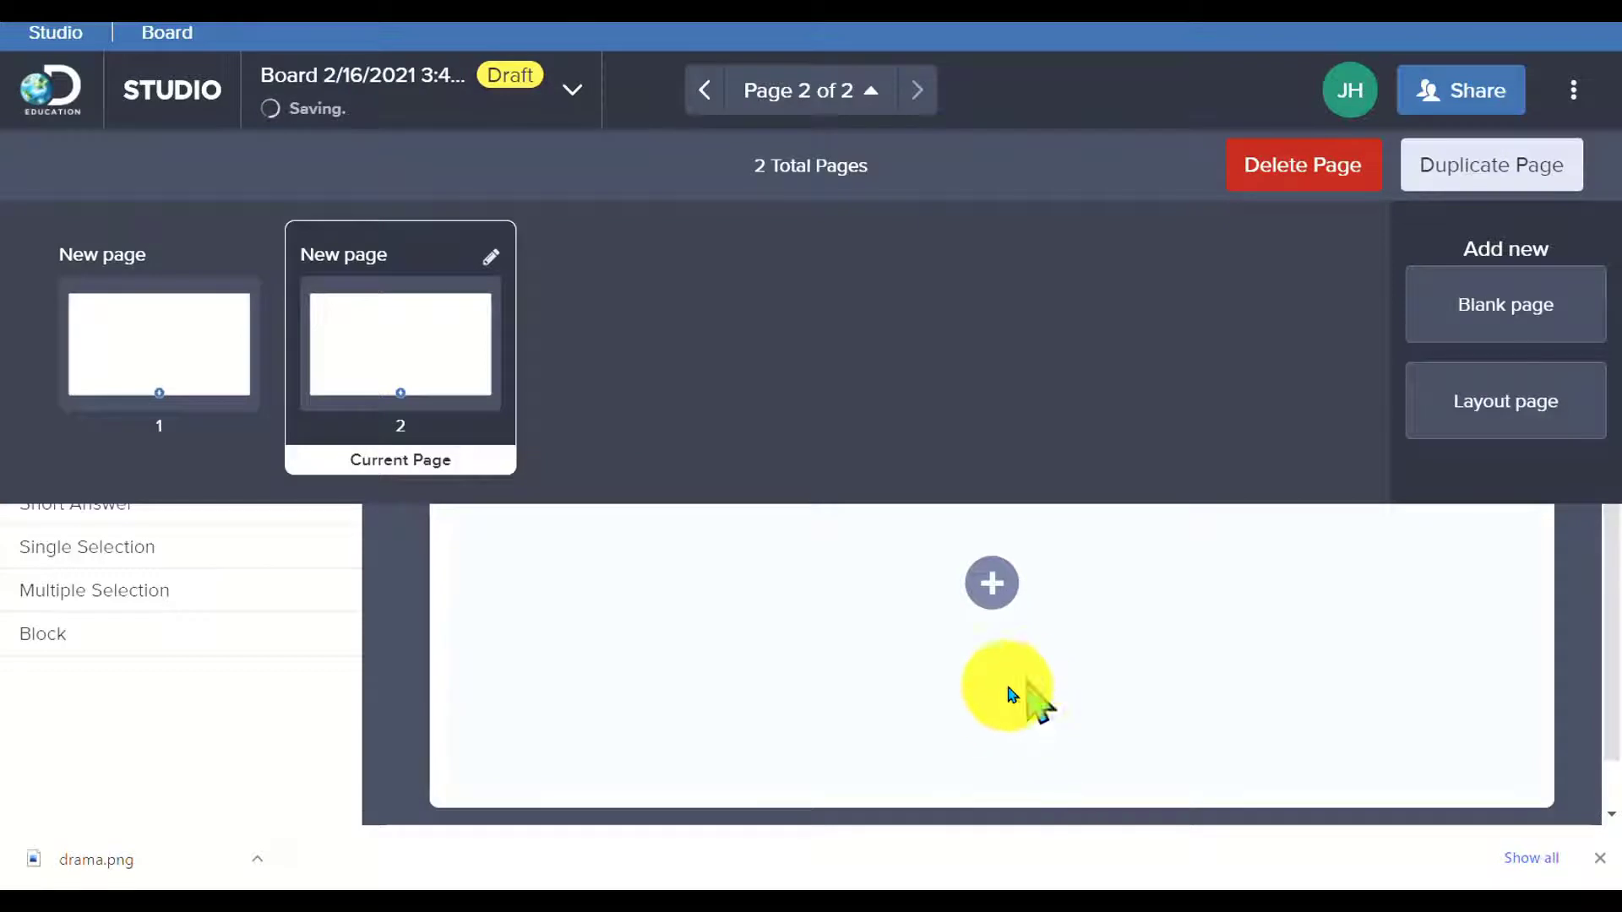
click(1003, 591)
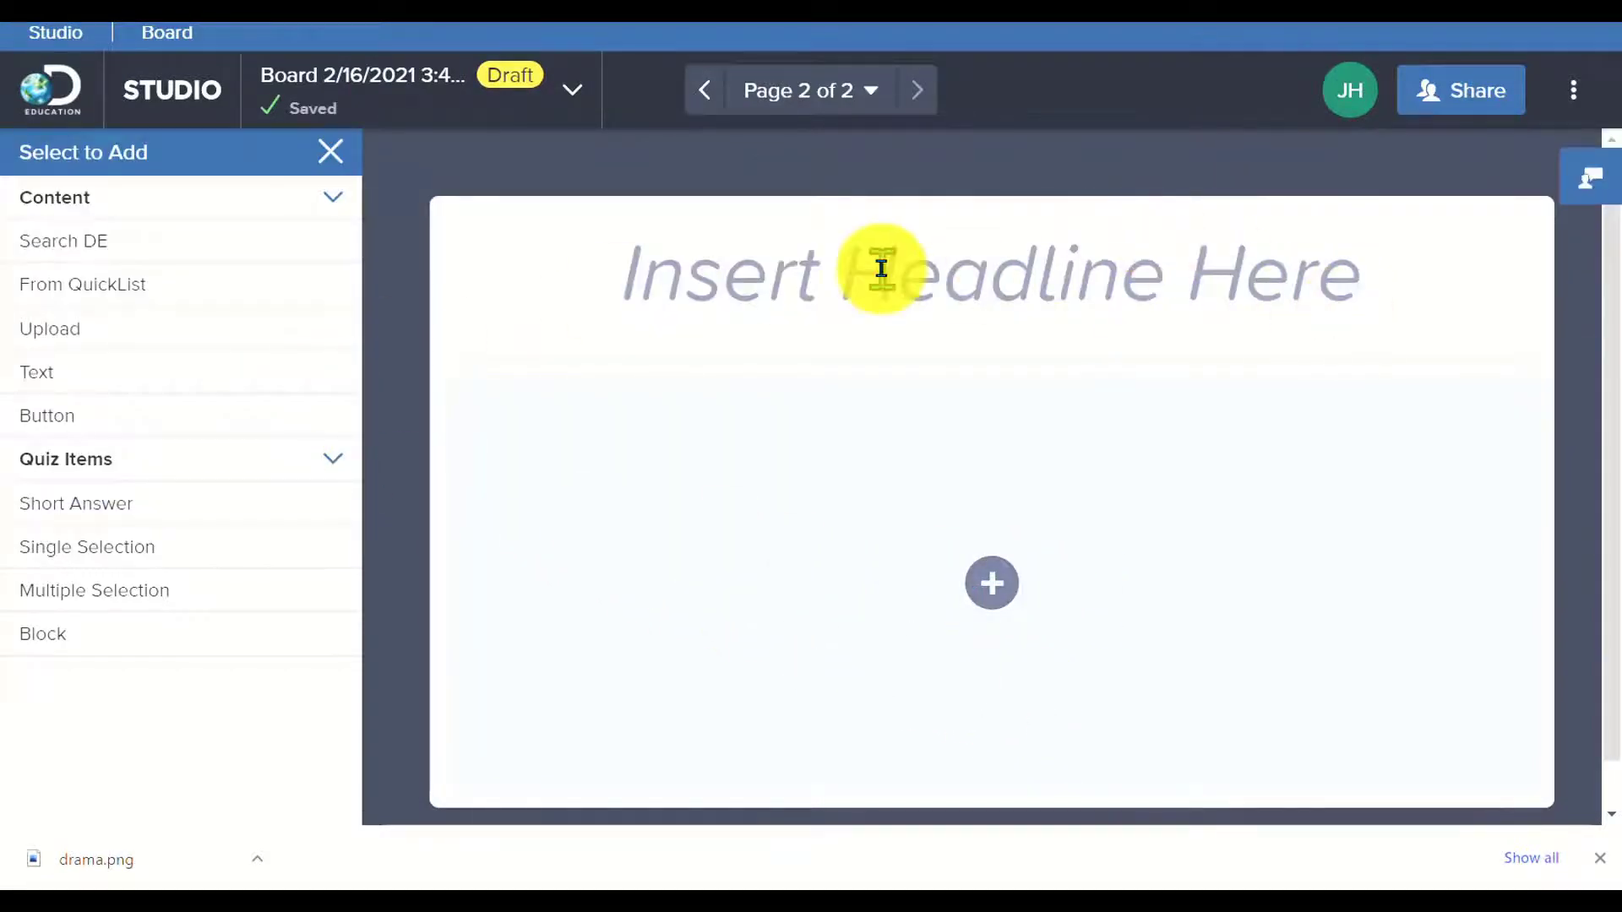
- Drag the new headline page's thumbnail ahead of page 1 in the pages list
click(881, 269)
click(984, 592)
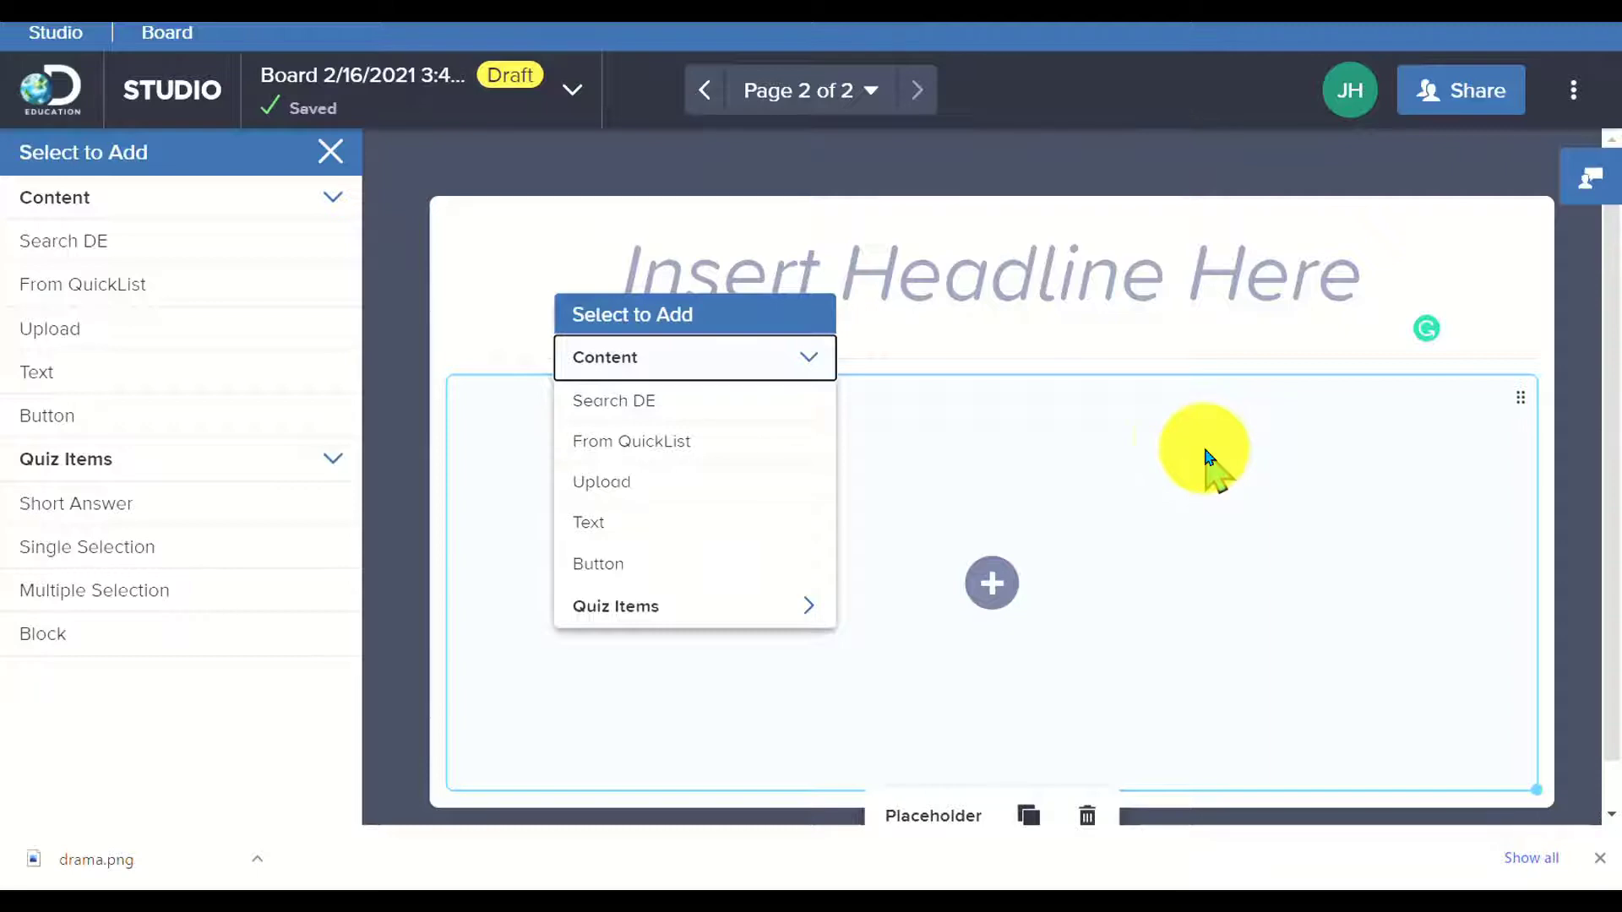
click(507, 270)
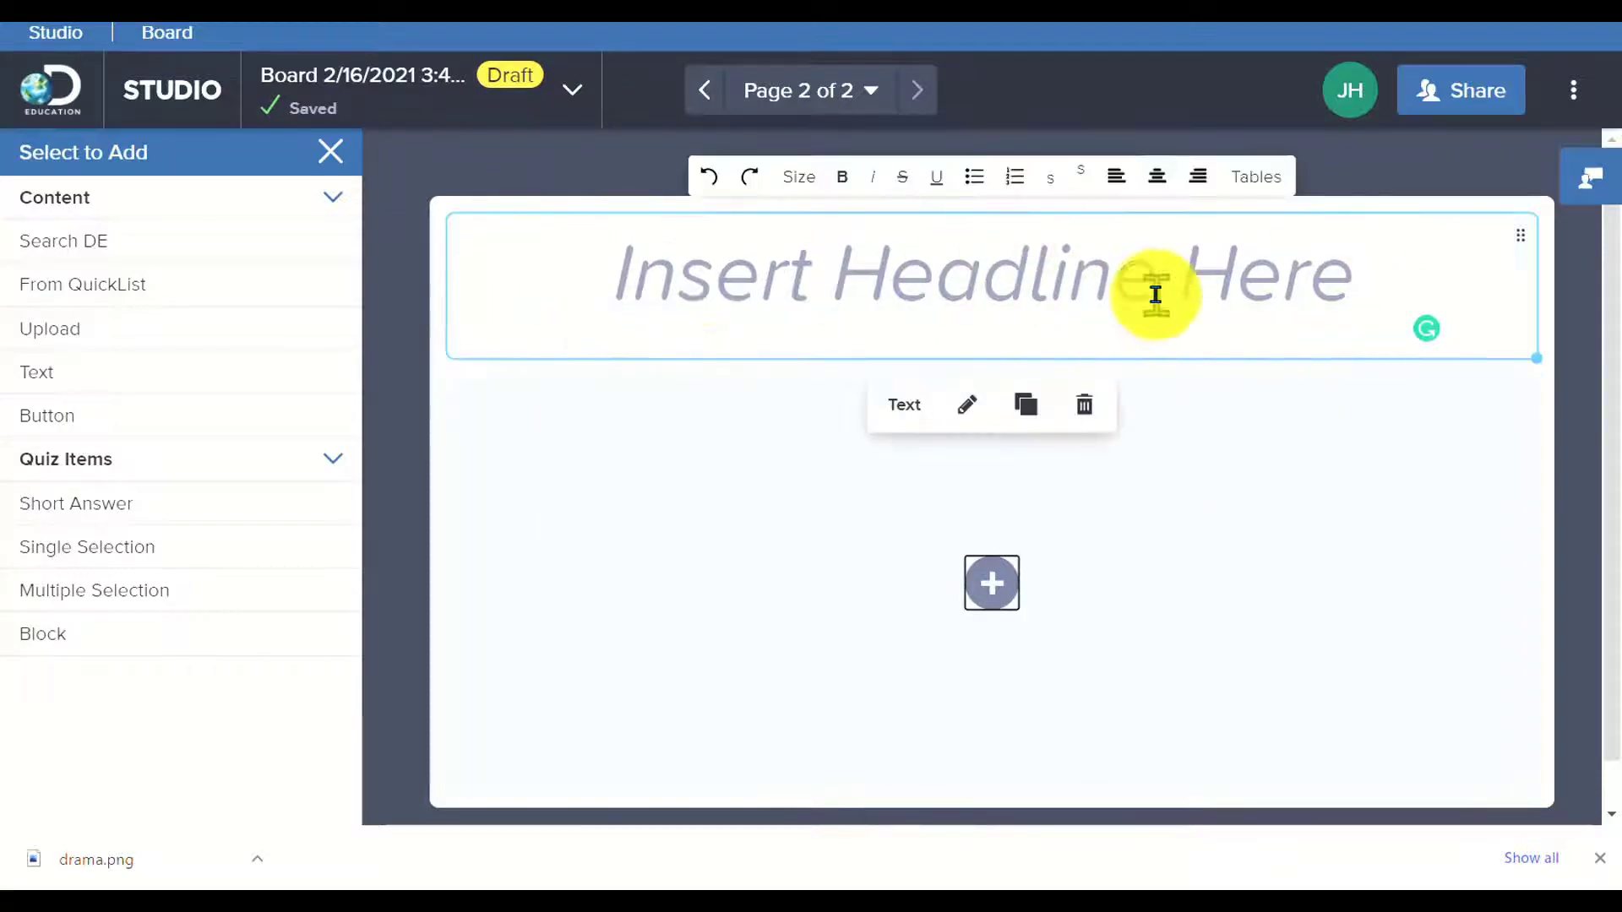
click(1007, 601)
click(925, 95)
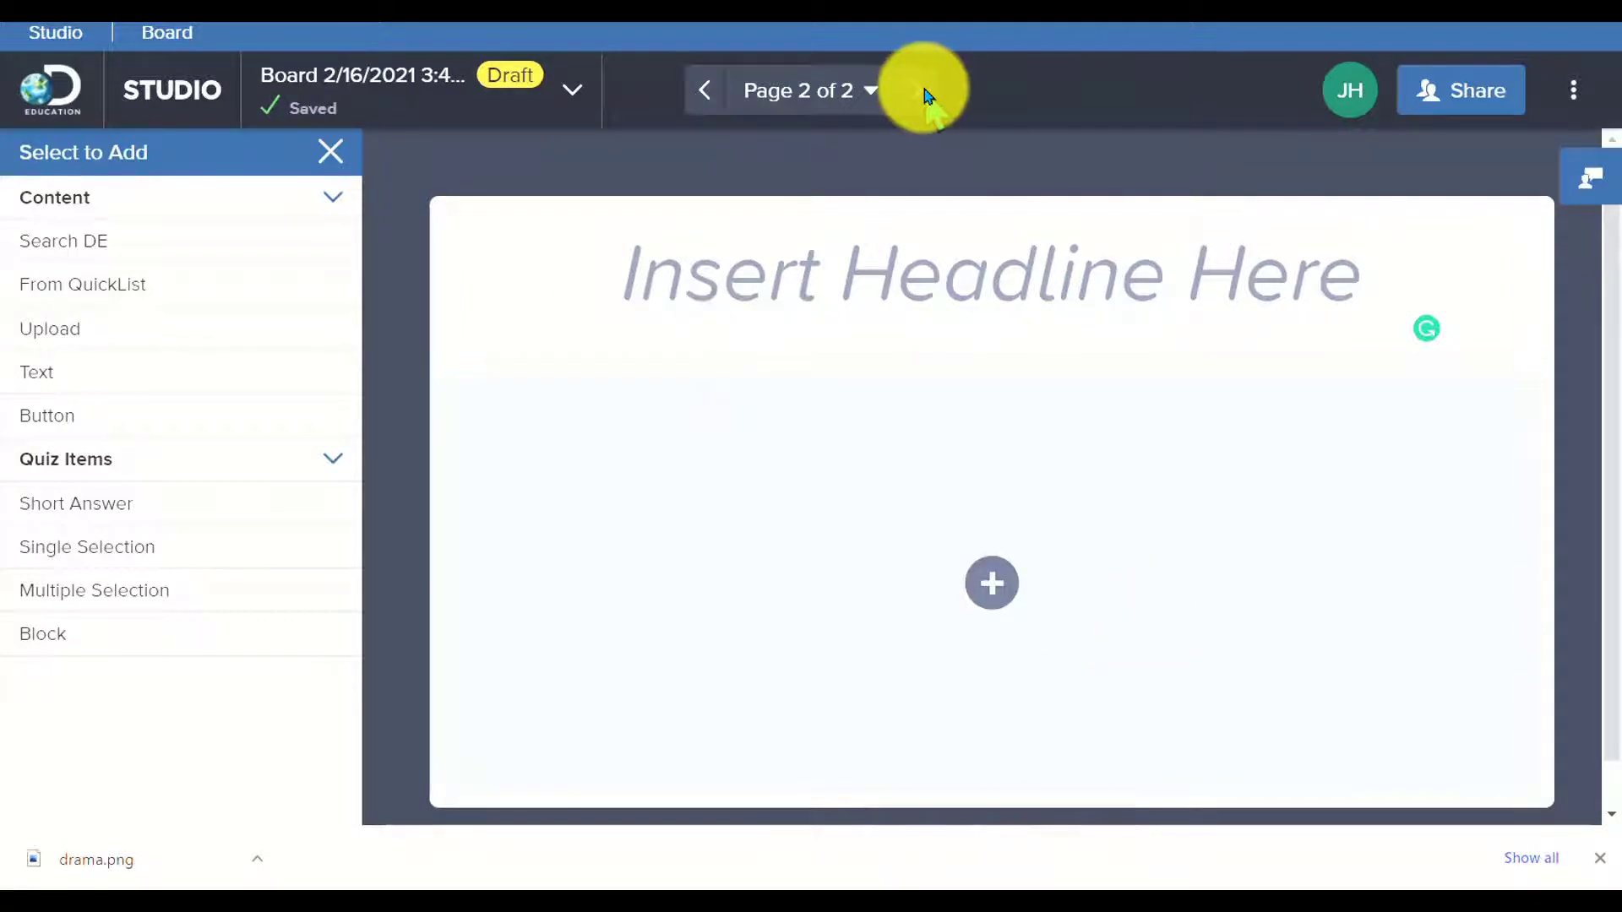
click(873, 92)
drag(445, 352, 162, 350)
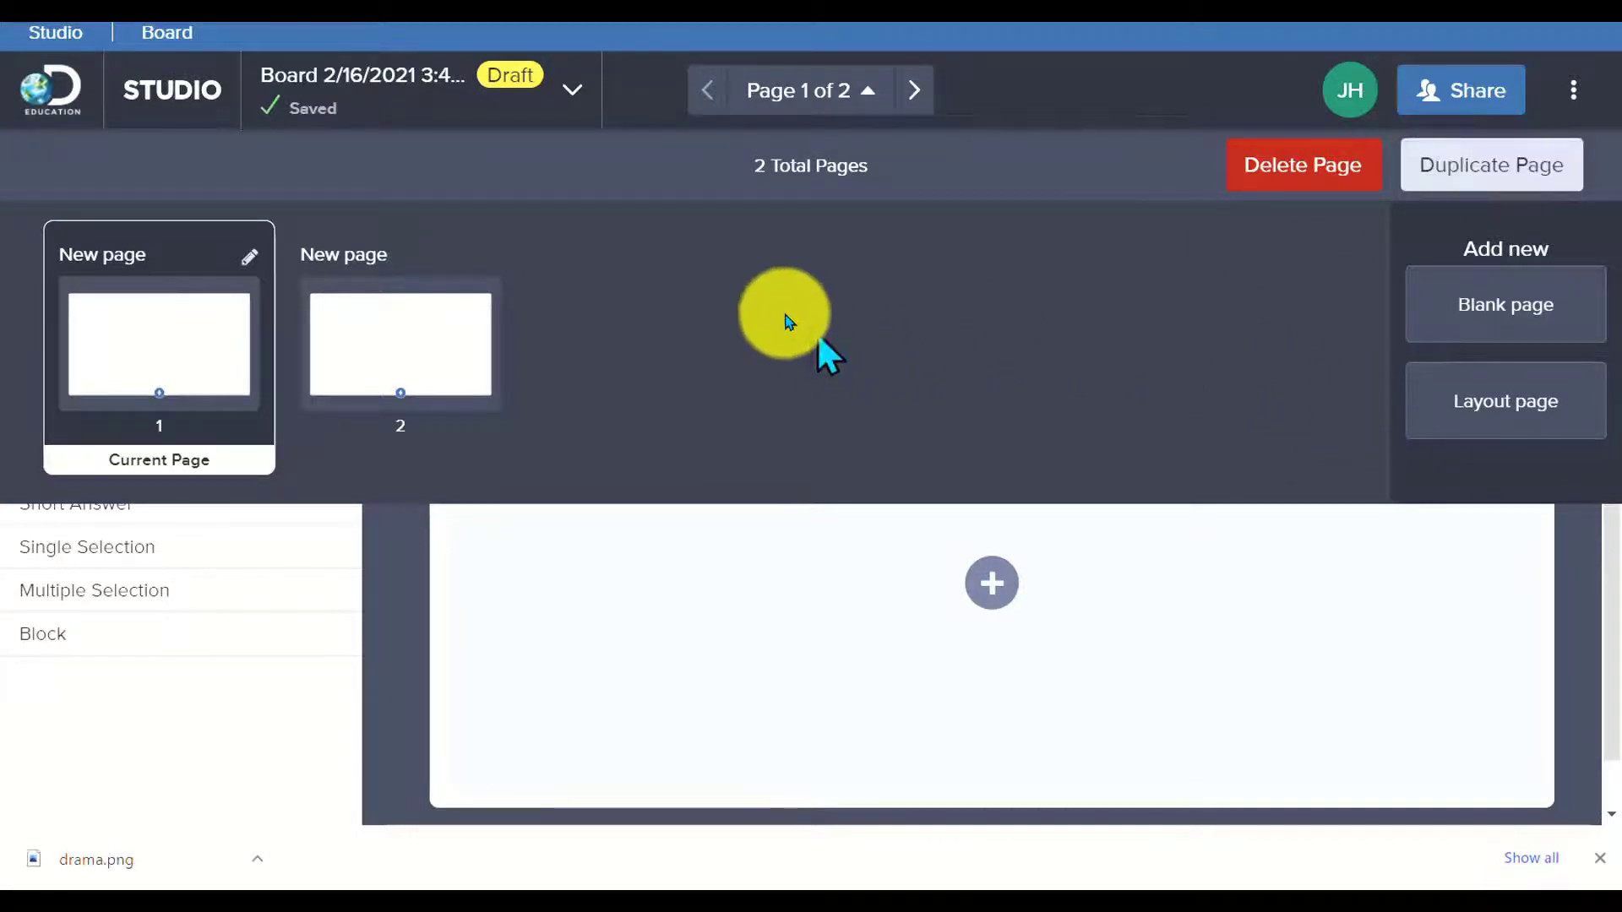
click(1450, 95)
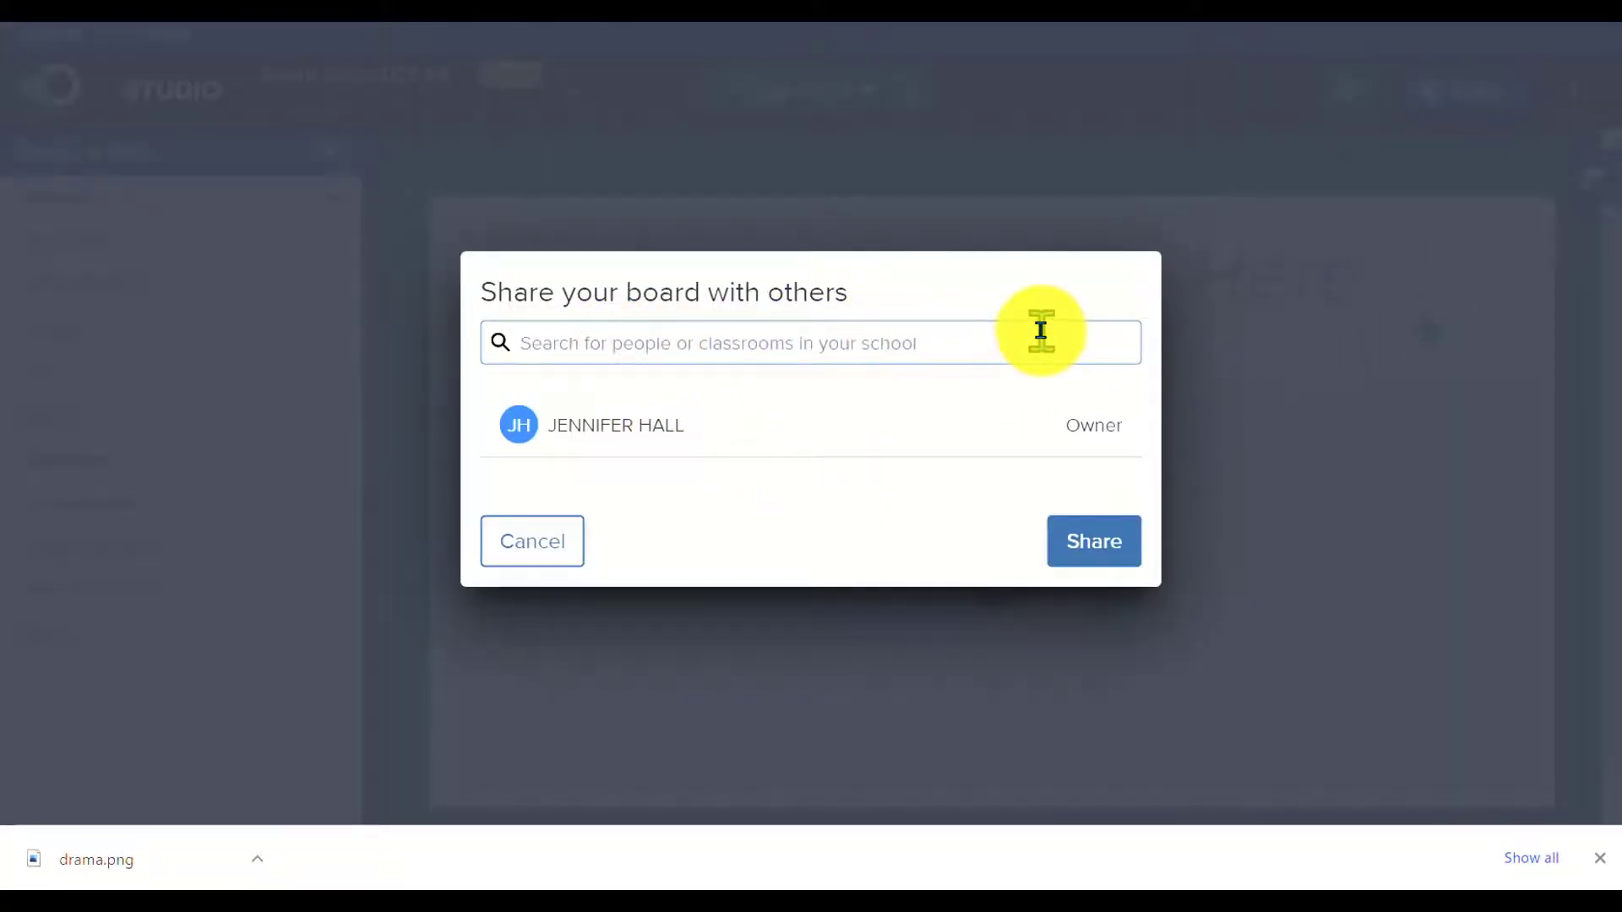
click(1526, 162)
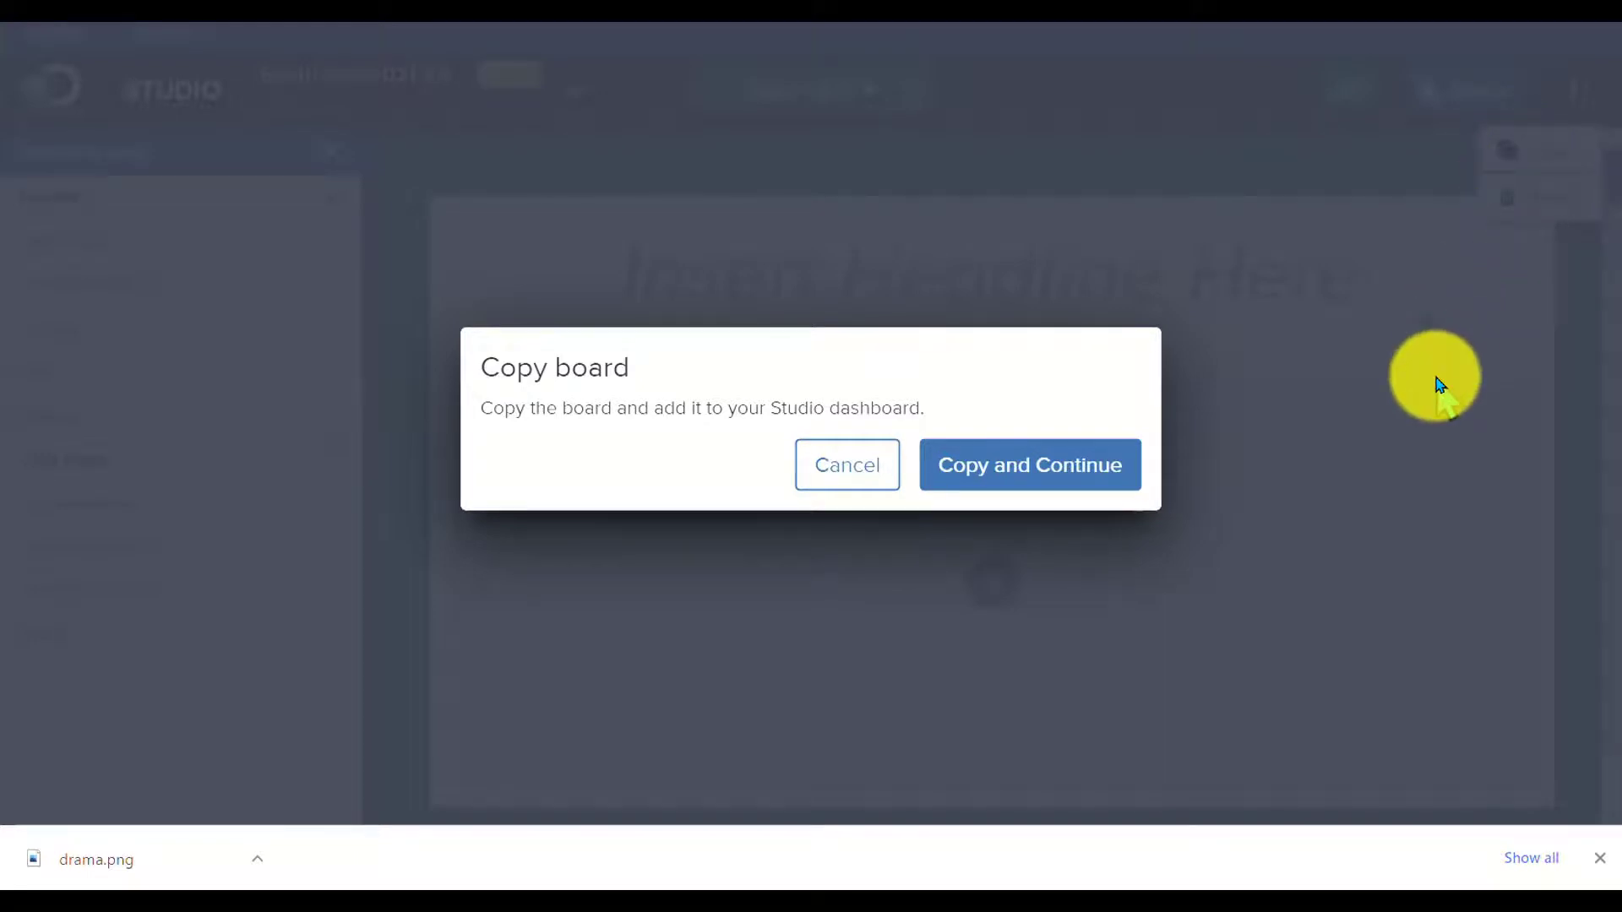
click(847, 466)
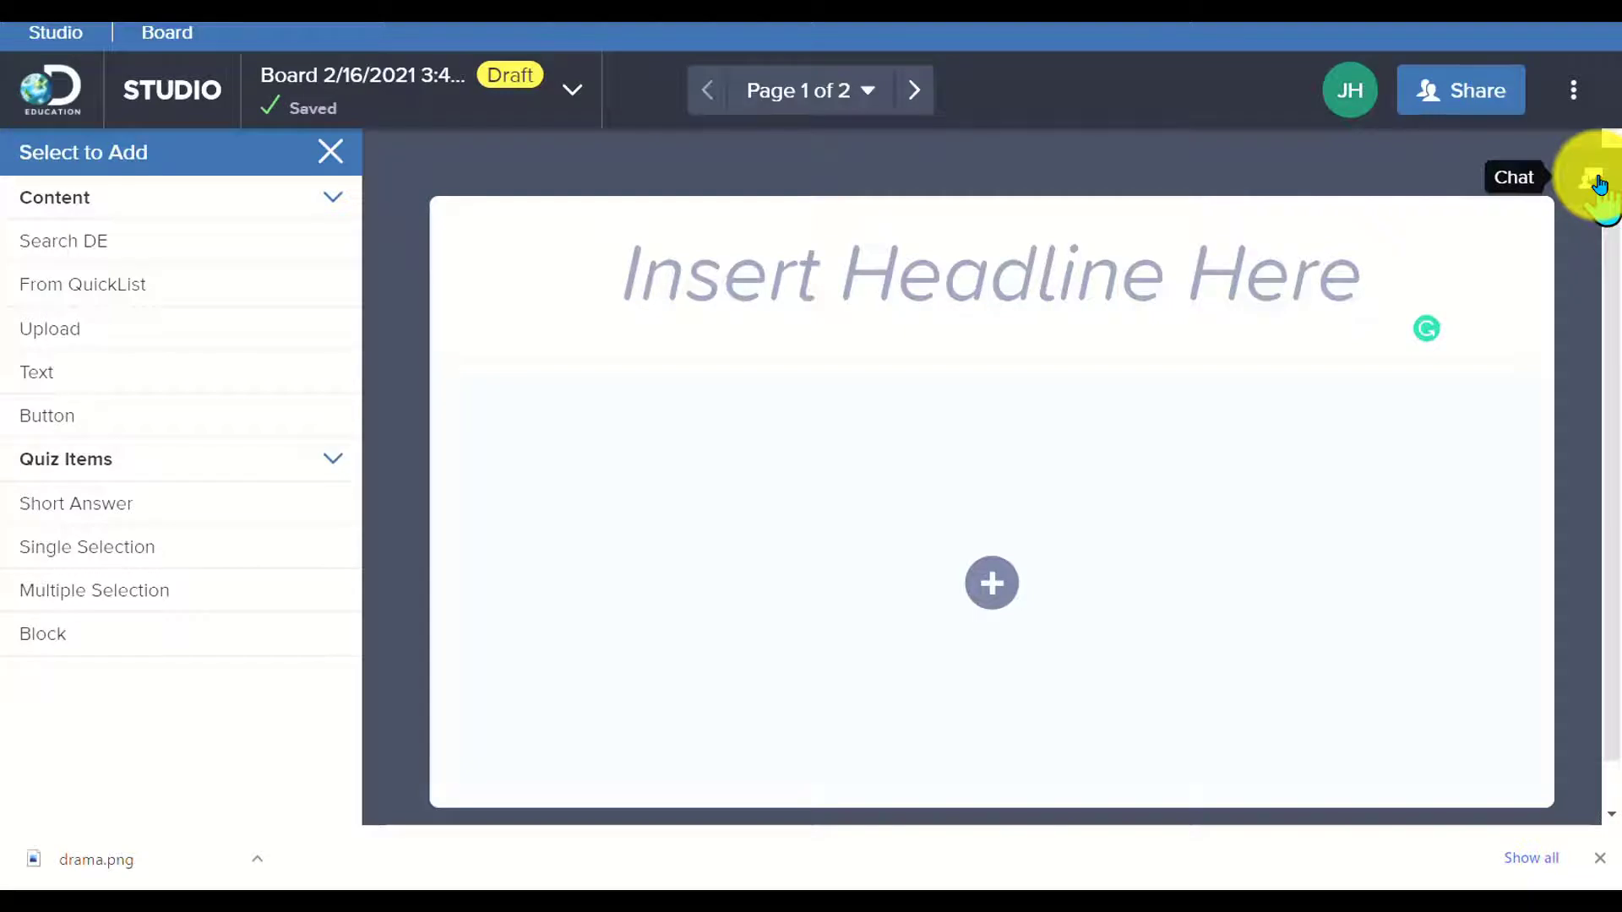
- Switch the board's Chat toggle to On, then close the Chat panel
click(1599, 185)
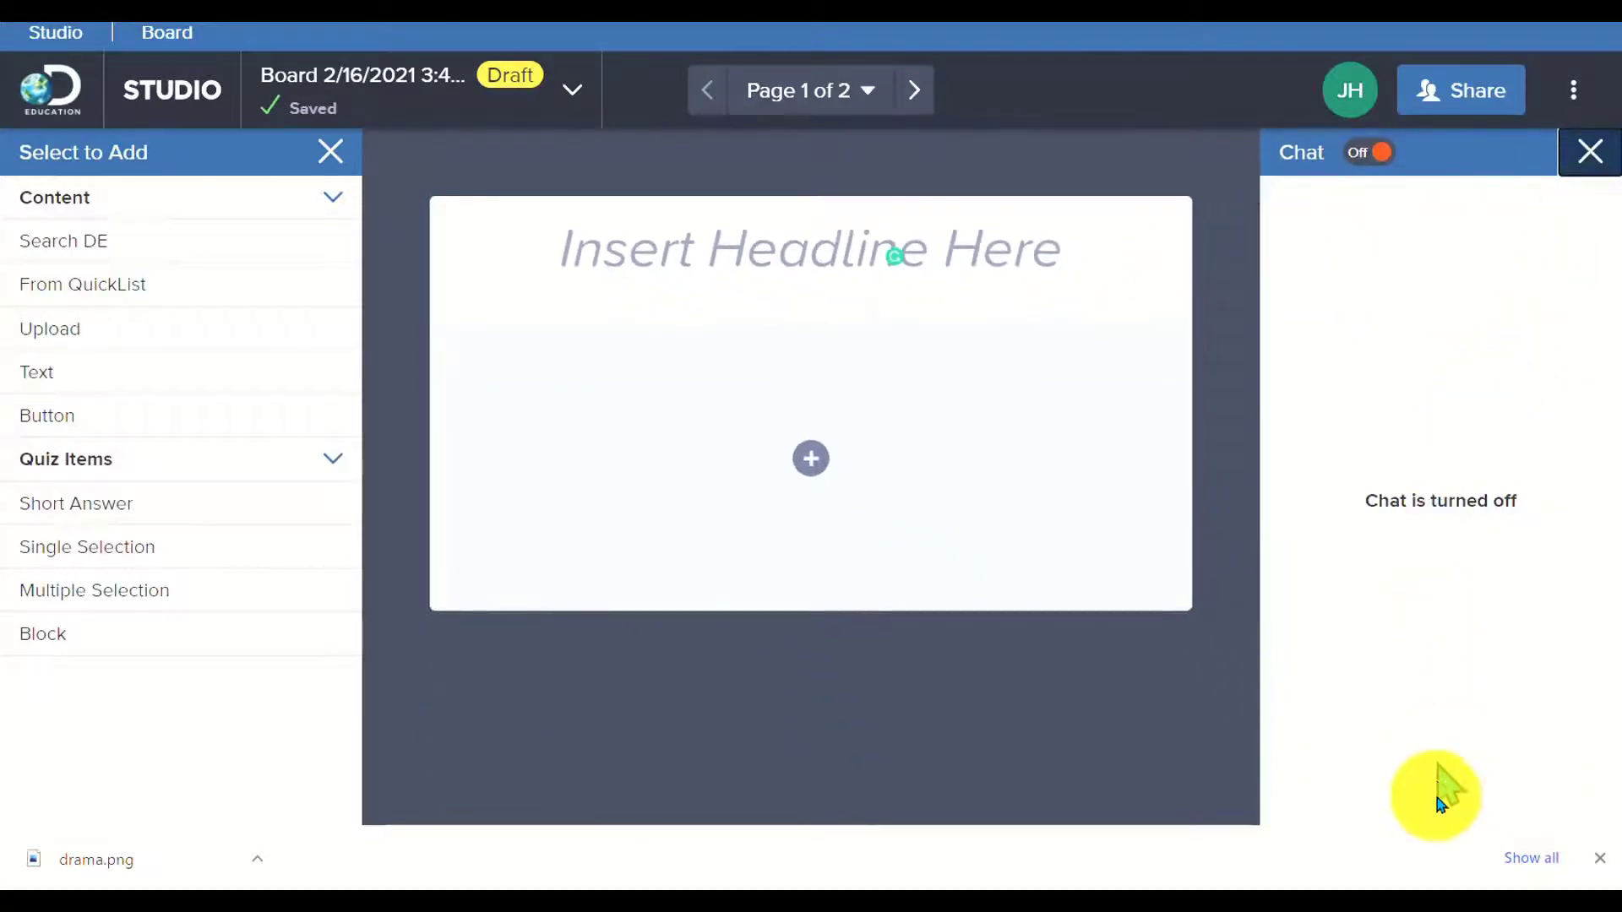
click(1377, 161)
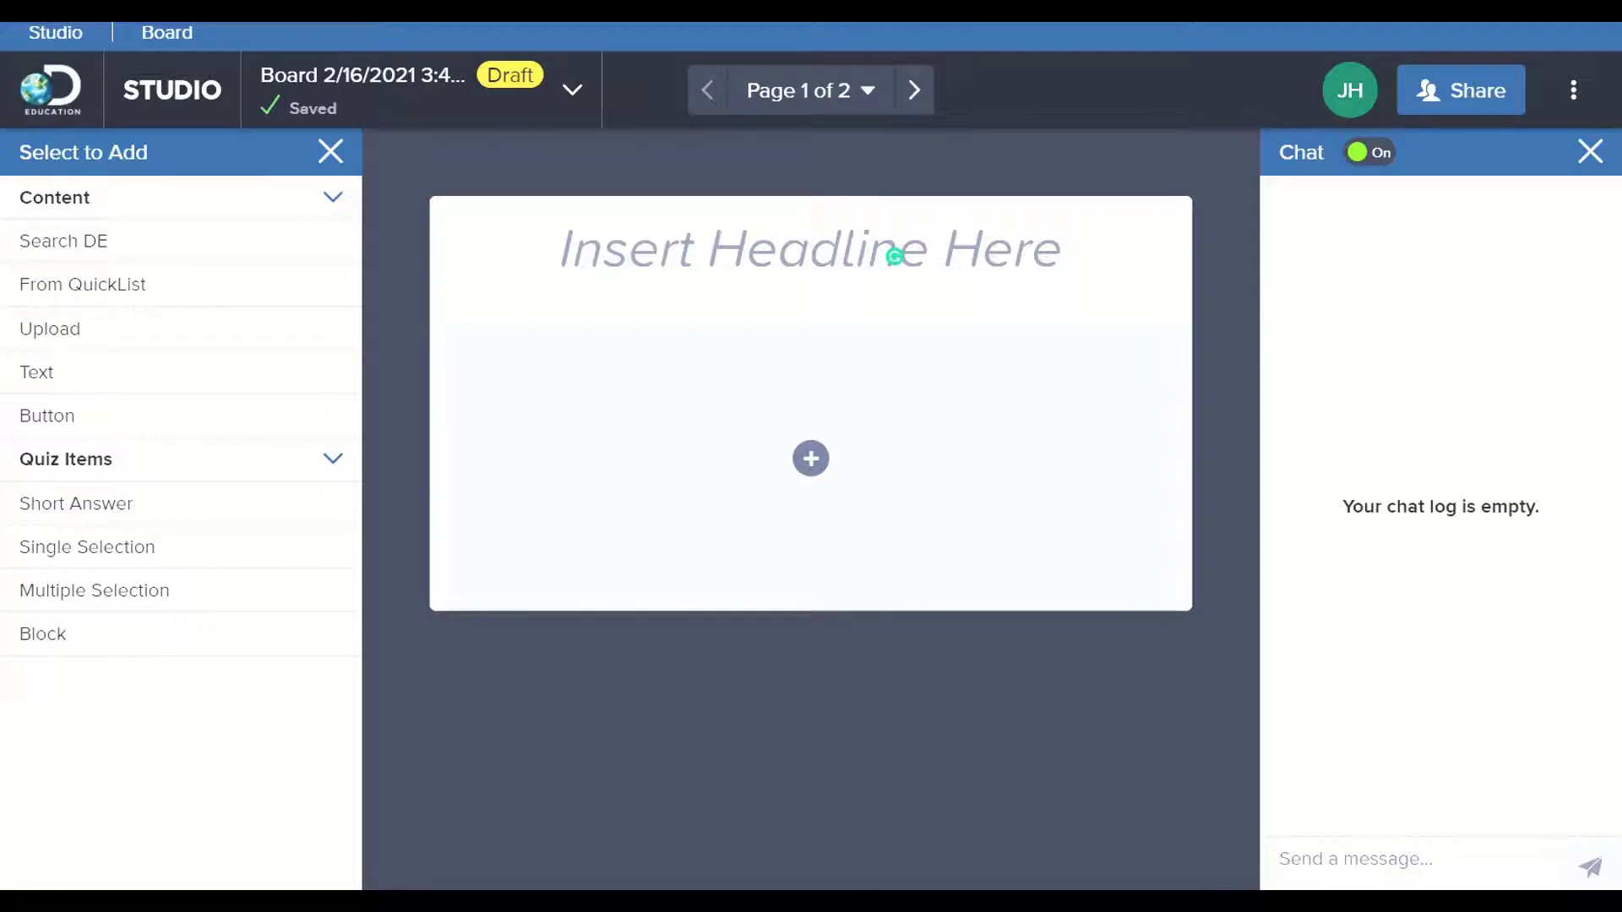
click(1589, 152)
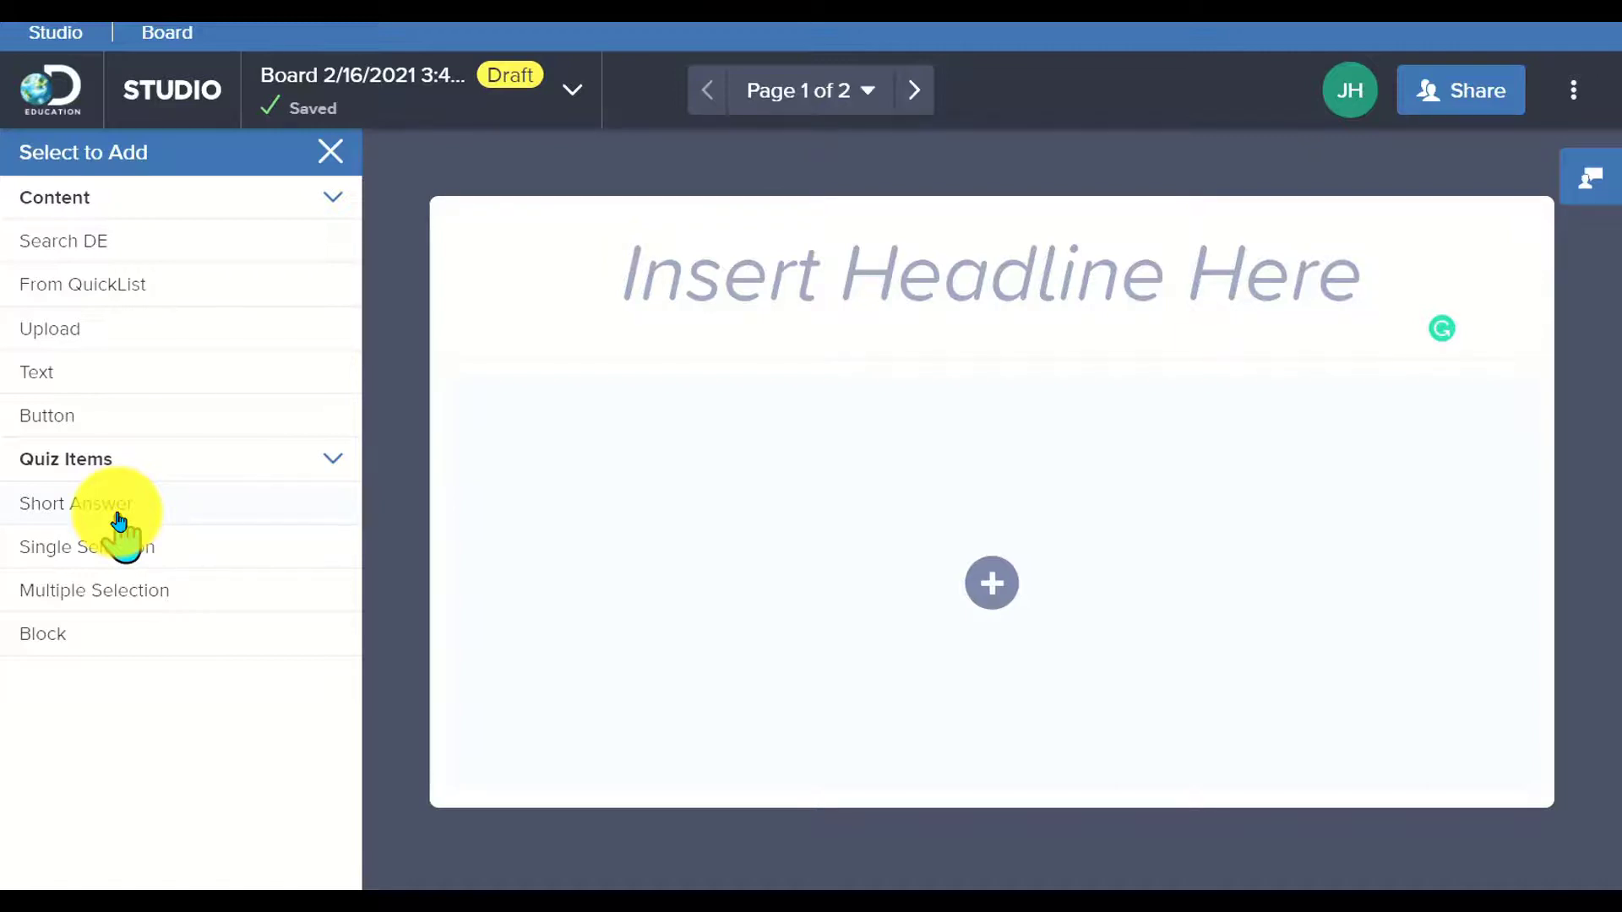
- Add Short Answer, Single Selection, Multiple Selection and Block quiz items to the board page
click(119, 521)
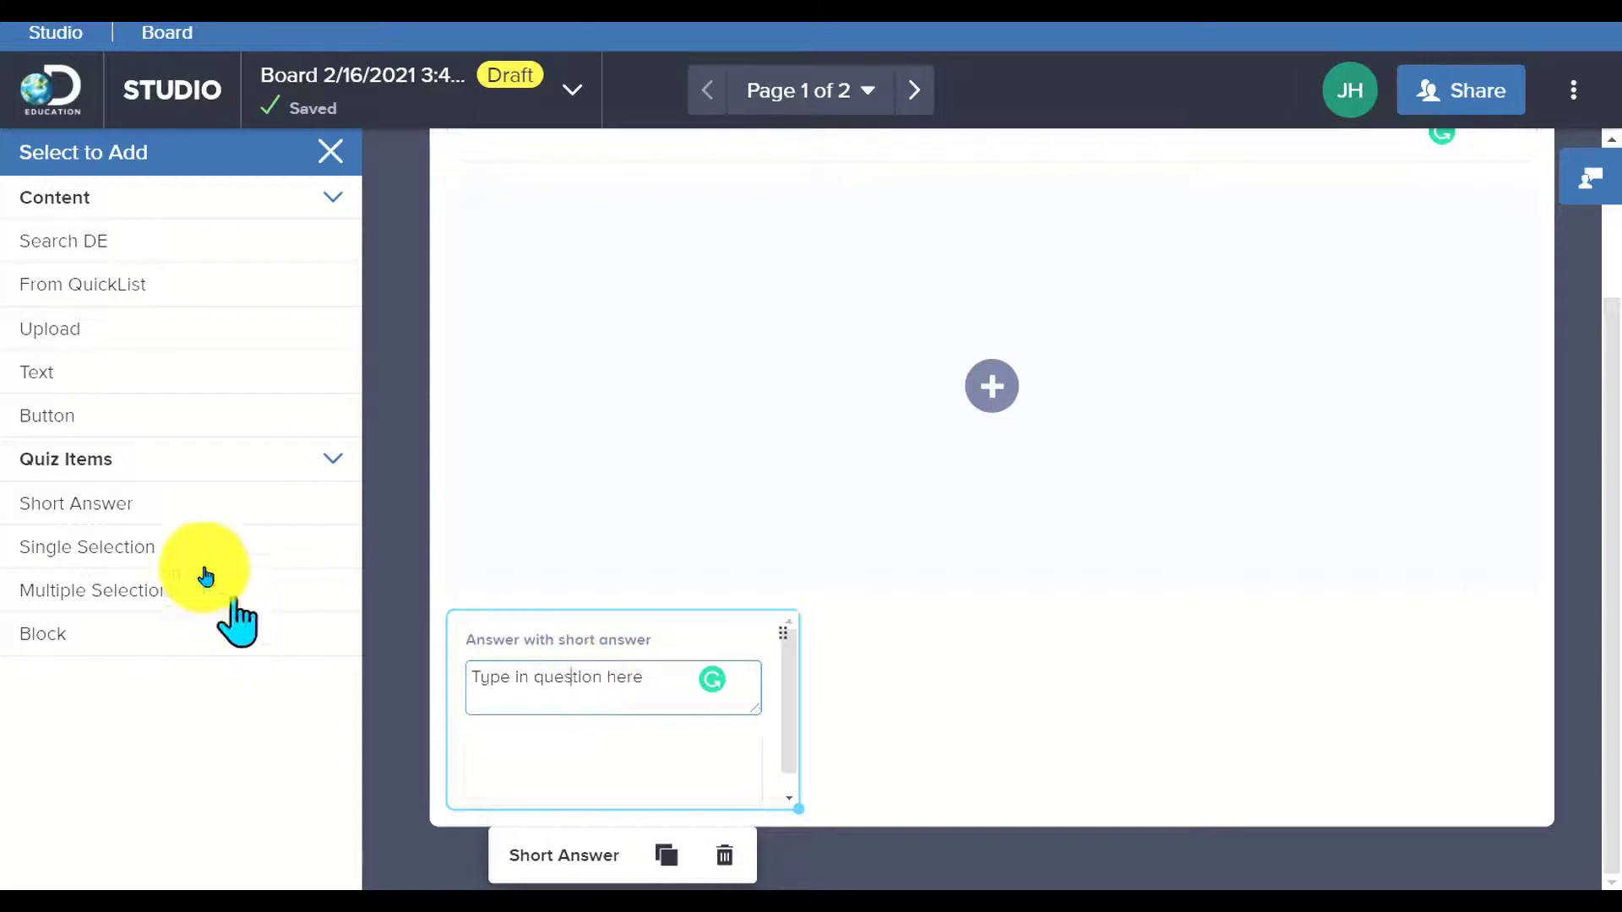
click(179, 548)
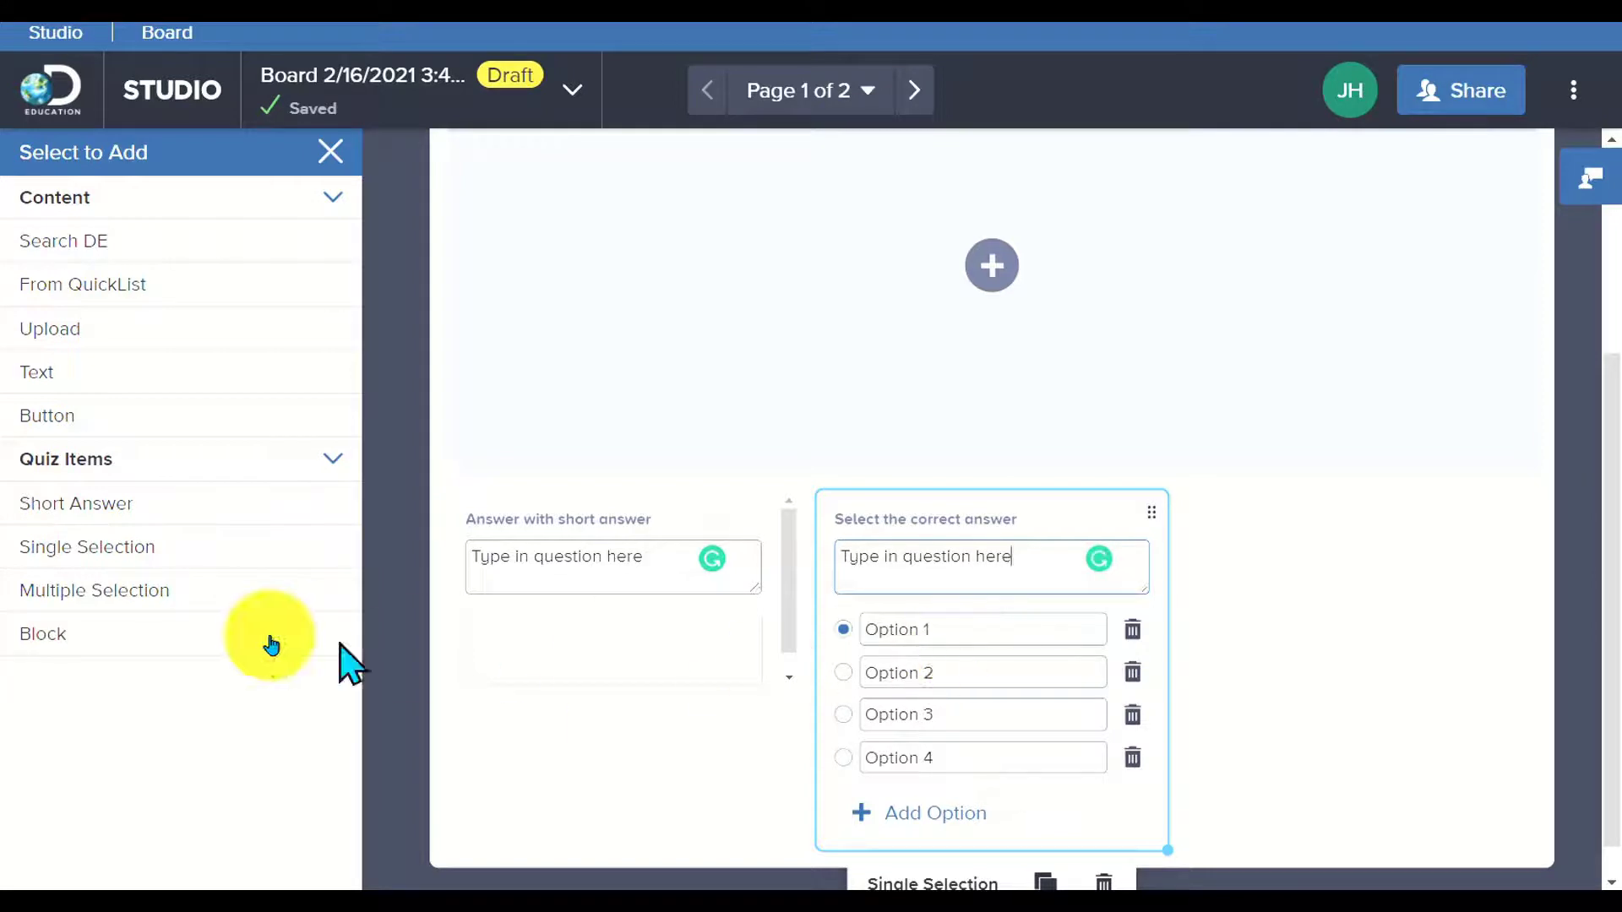
click(245, 591)
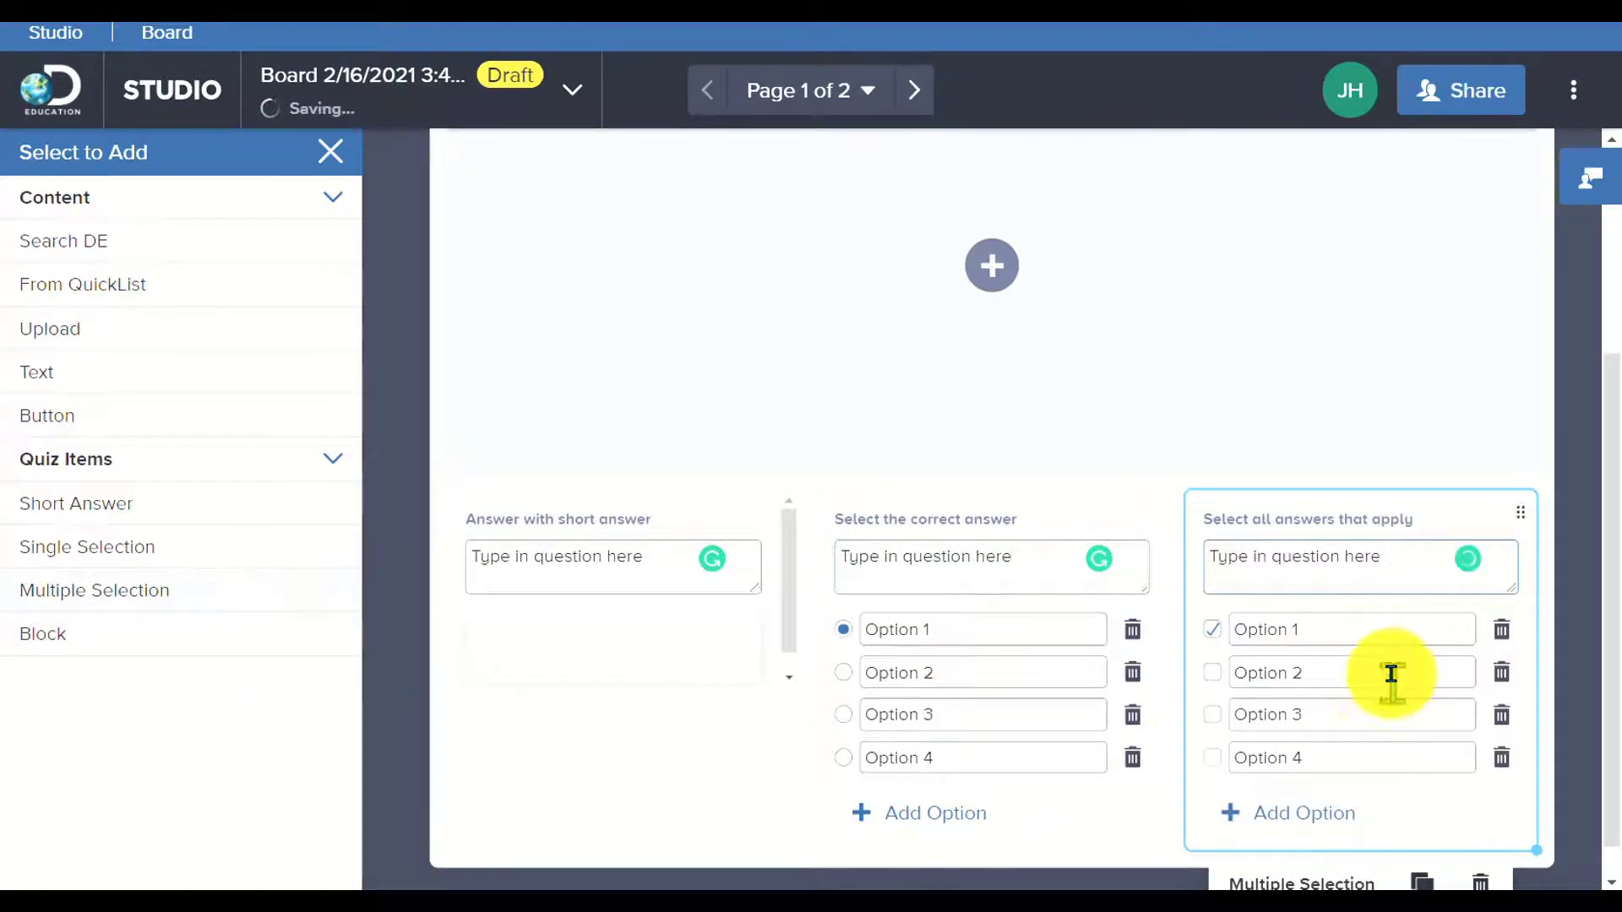
click(98, 635)
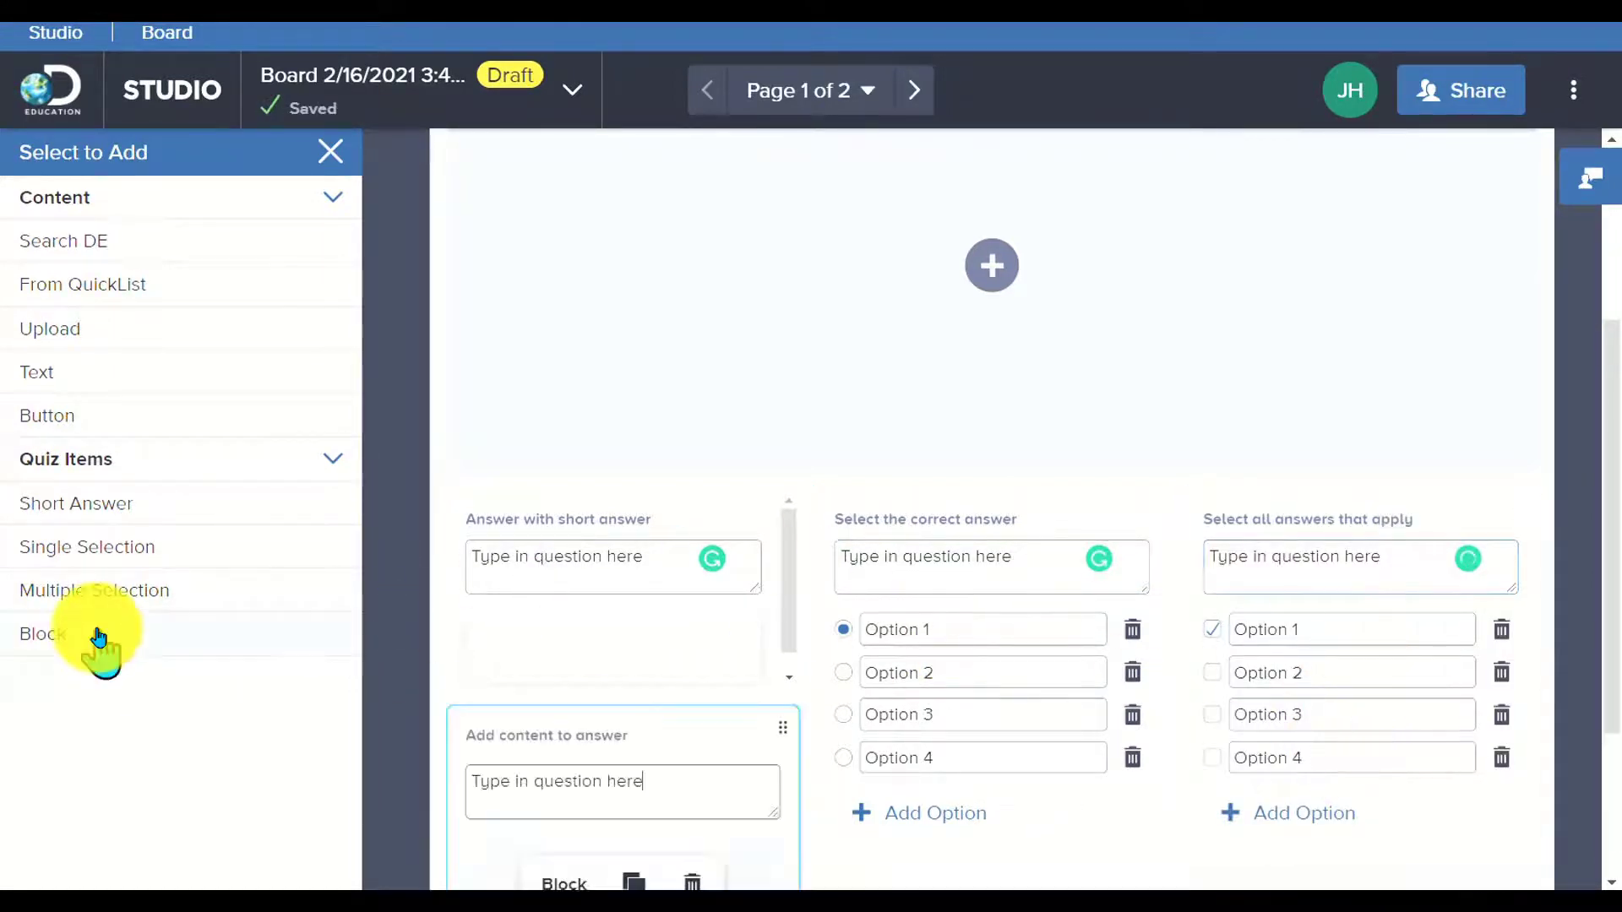
scroll(609, 828, down, 3)
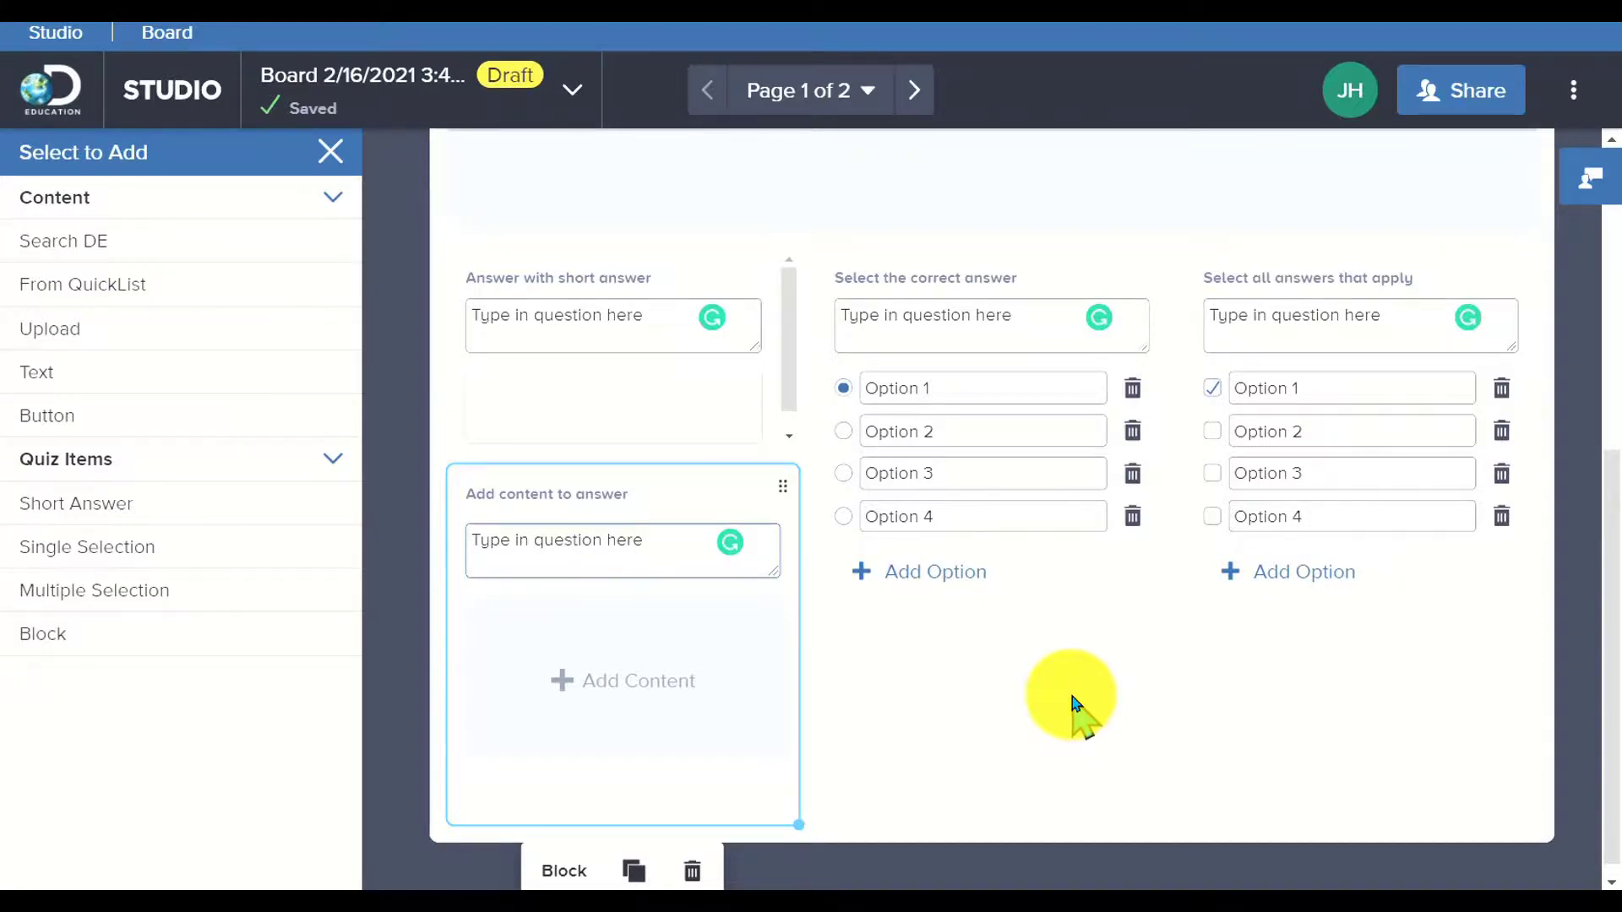
- Close the add-items list, open the board's customization options and switch to the Stratford page
click(330, 152)
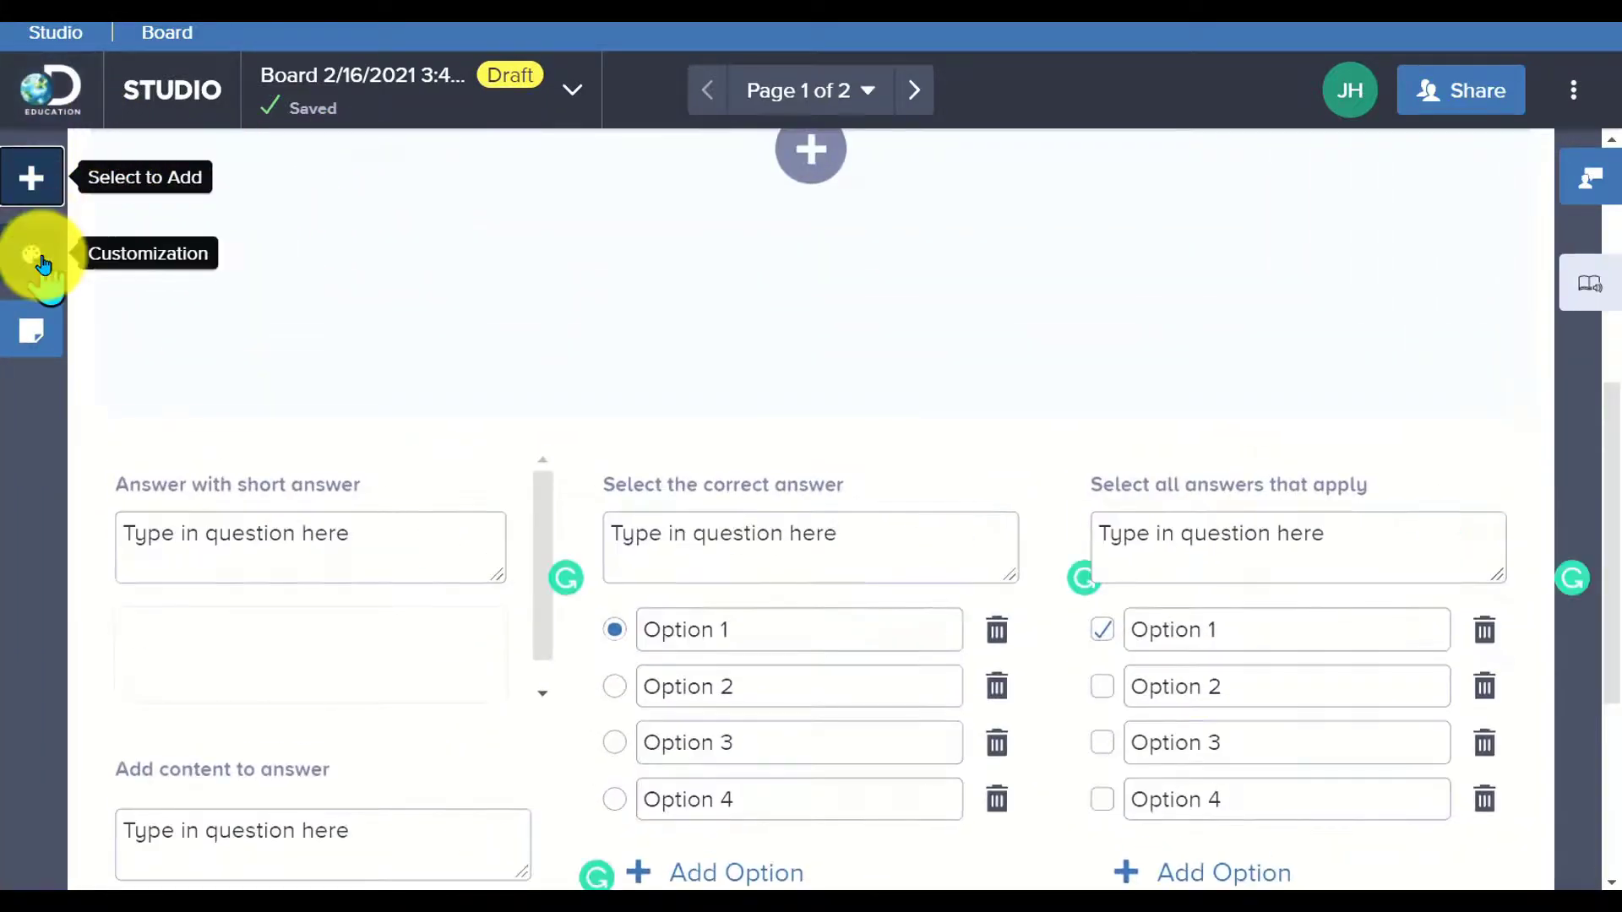
click(42, 267)
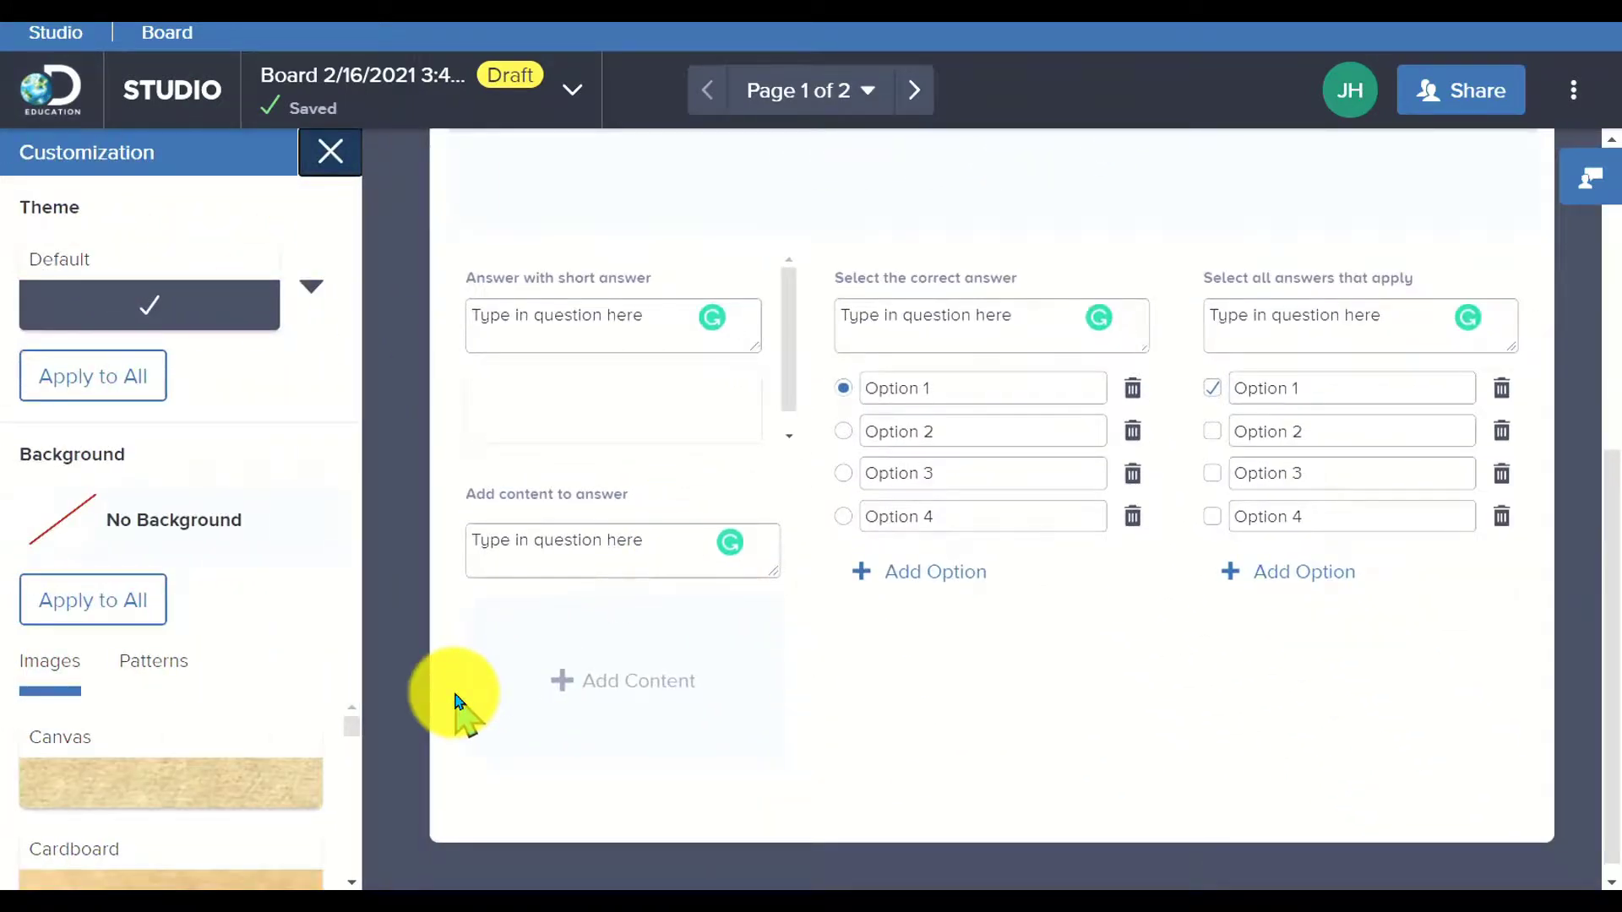
click(878, 90)
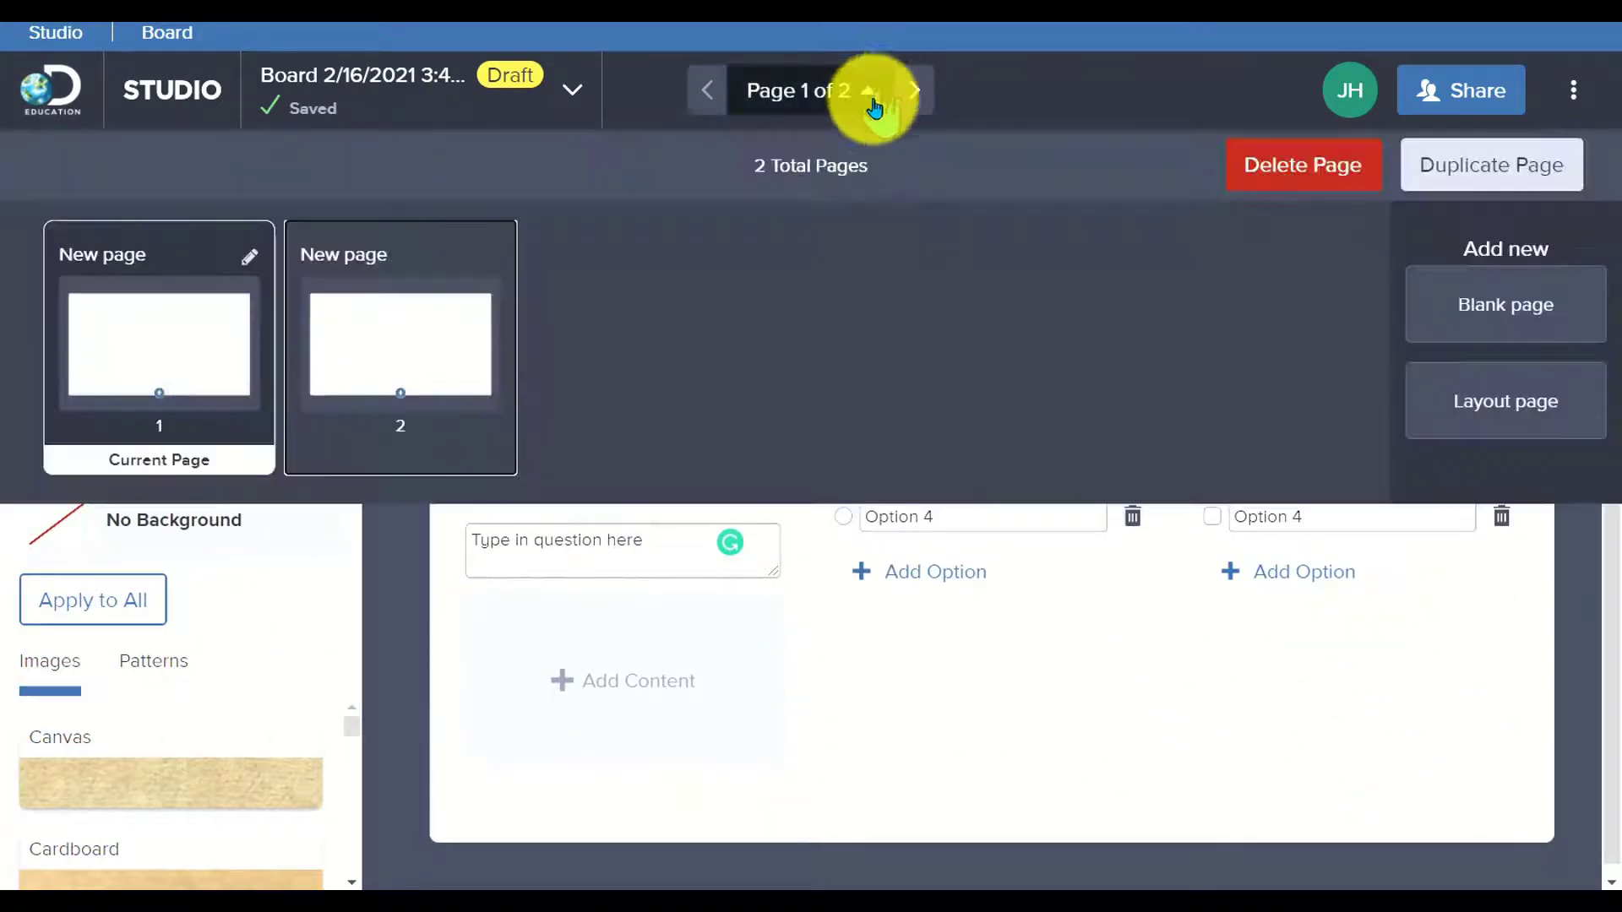
click(825, 89)
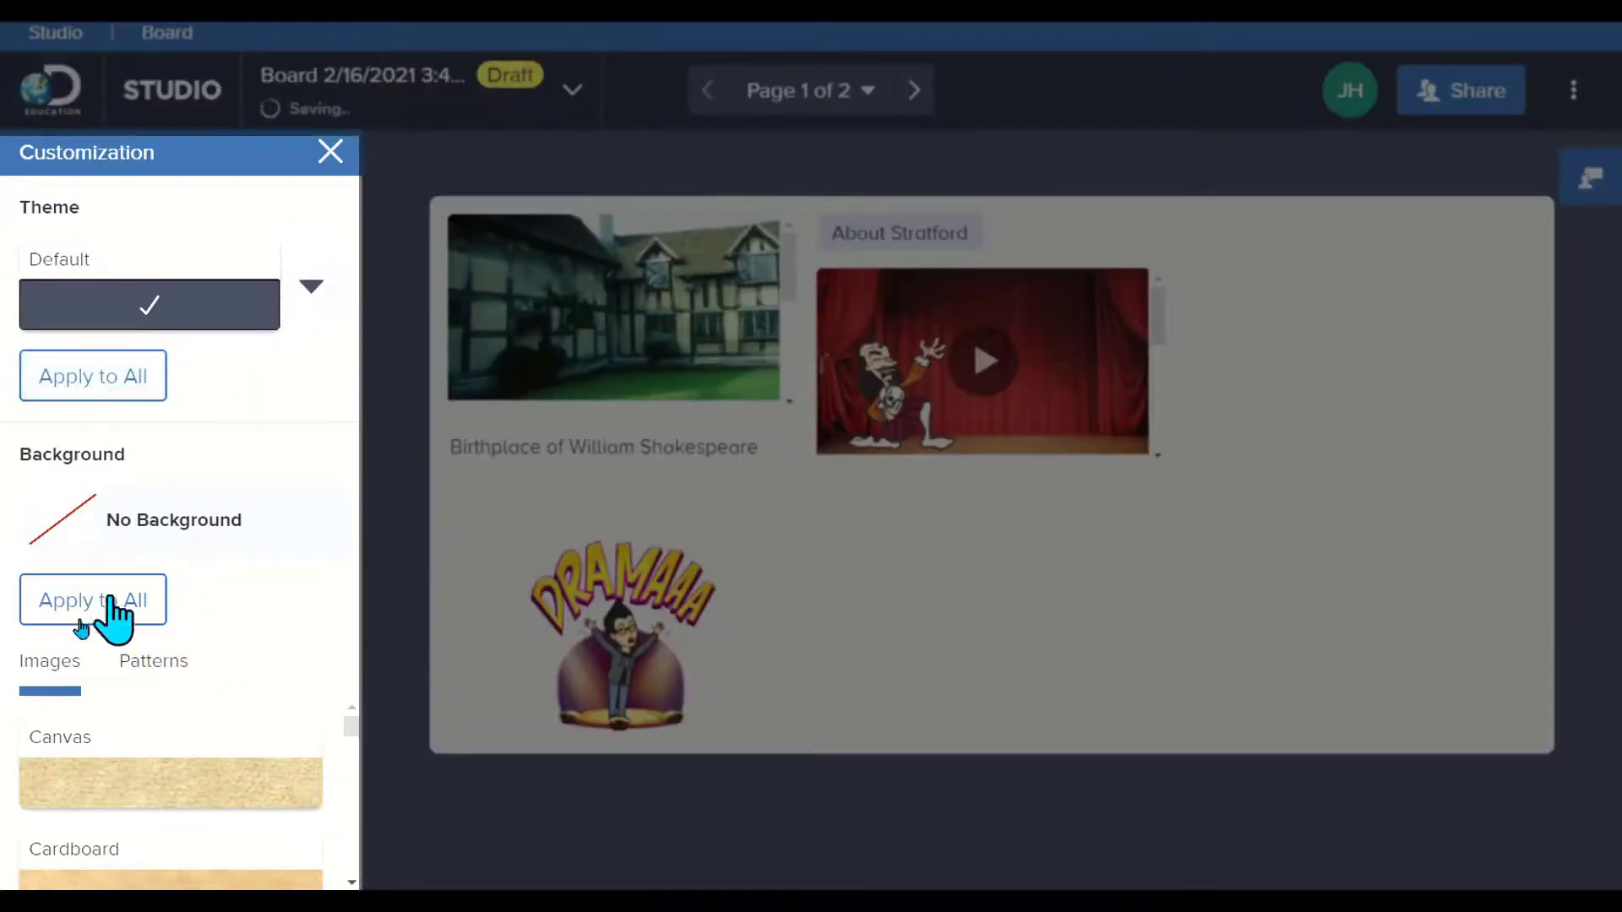
- Apply the Old Paper background image to every page of the board
click(107, 610)
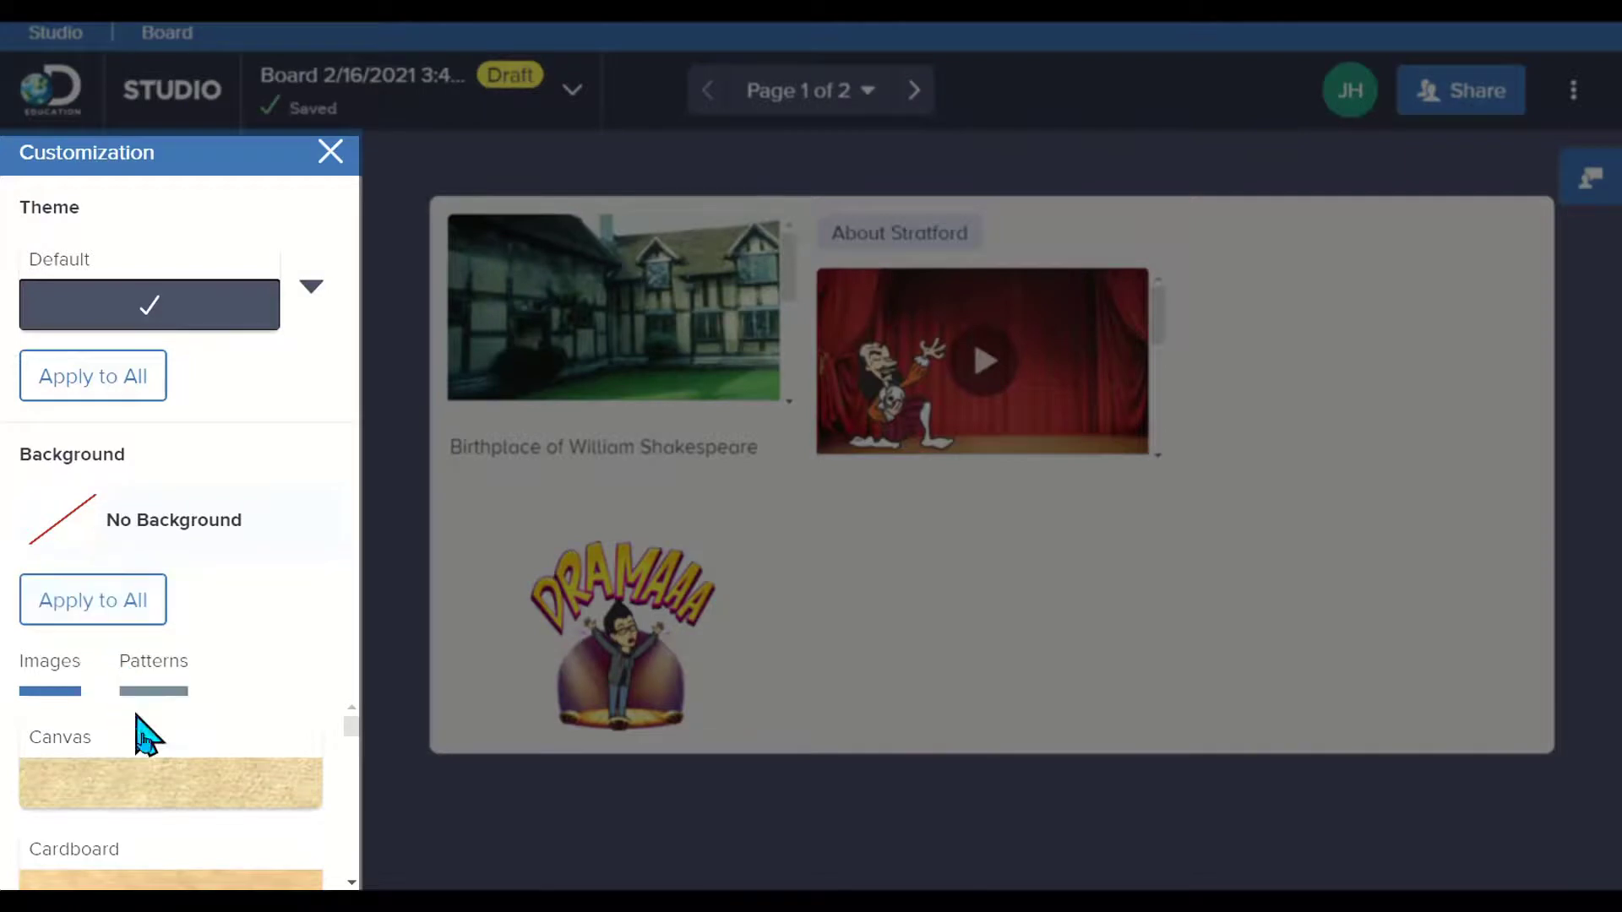
scroll(217, 825, down, 4)
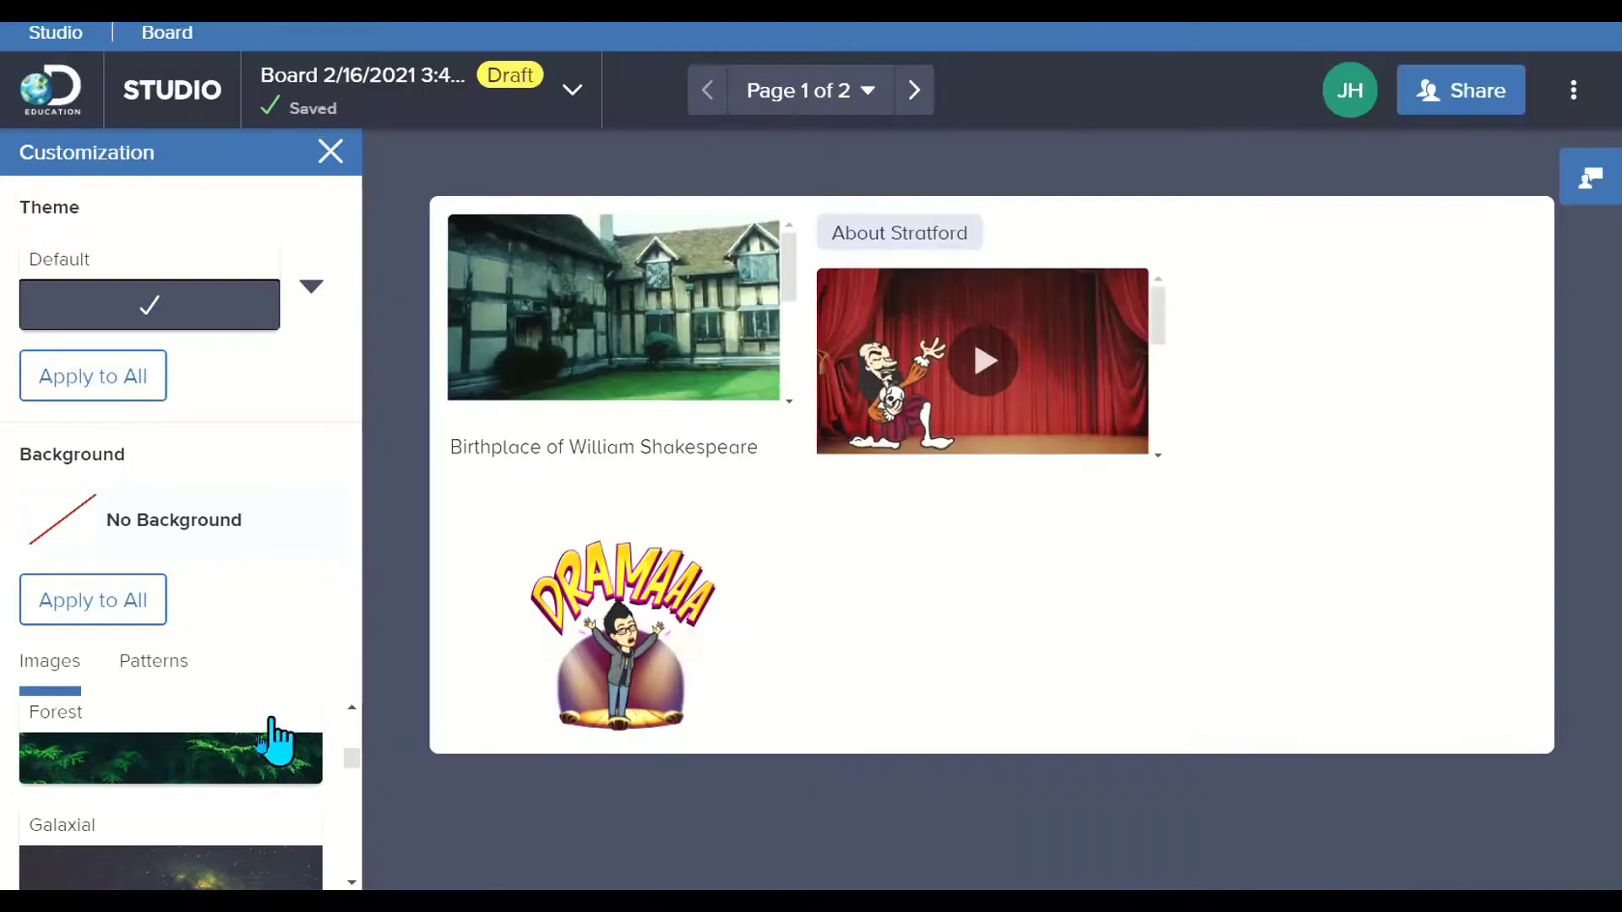
scroll(226, 815, down, 4)
scroll(228, 804, down, 1)
scroll(228, 804, up, 2)
click(223, 833)
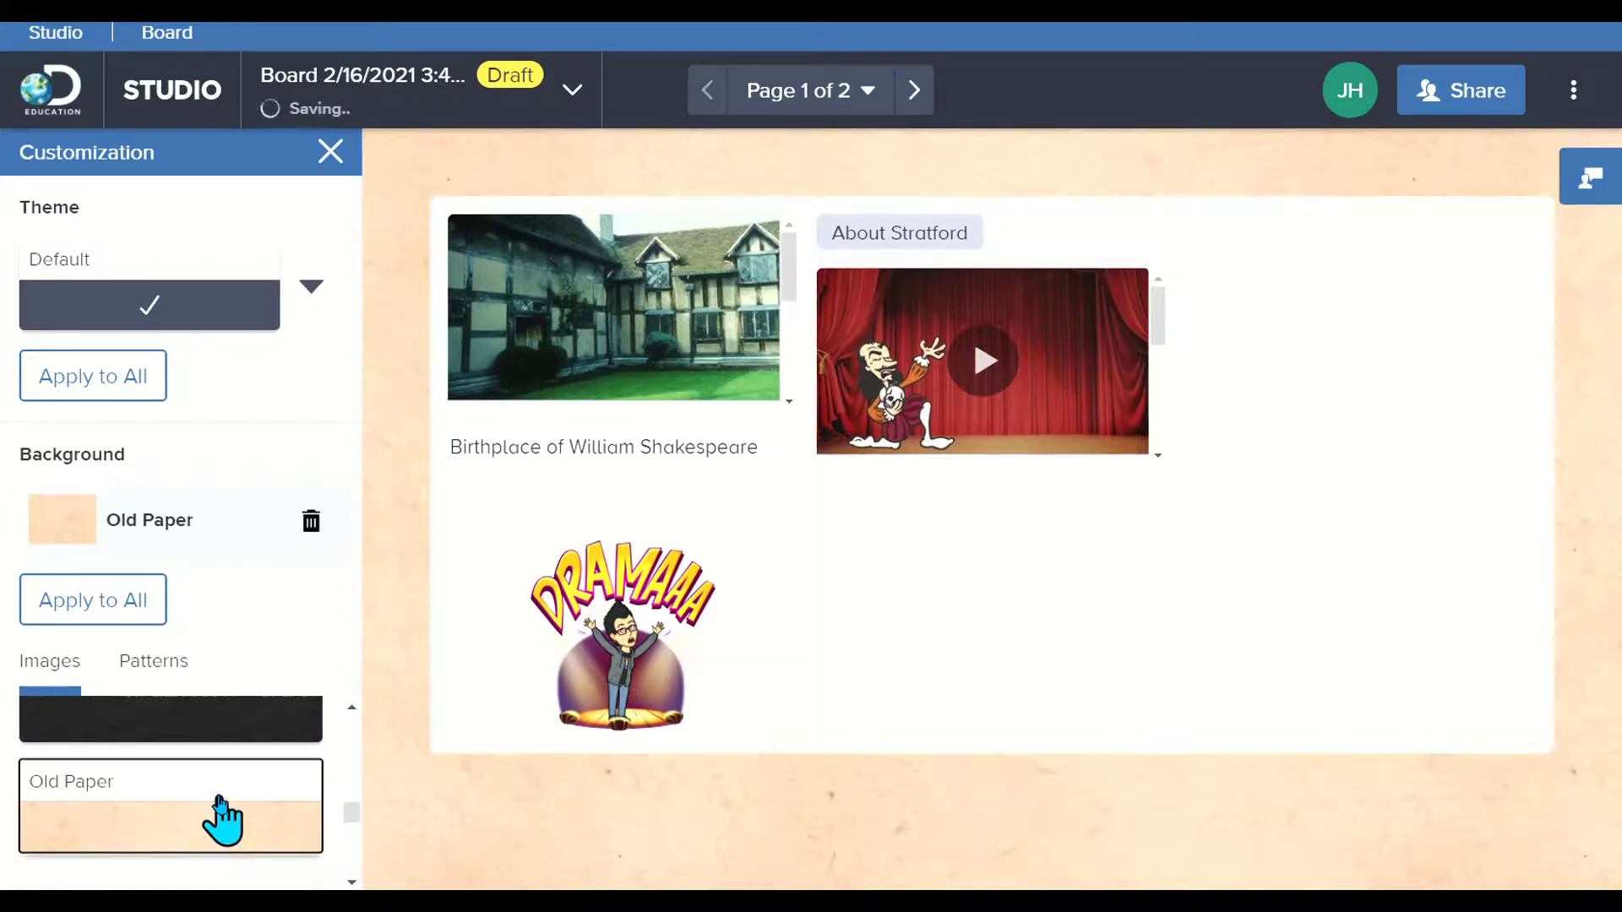
scroll(218, 794, down, 1)
scroll(220, 798, down, 4)
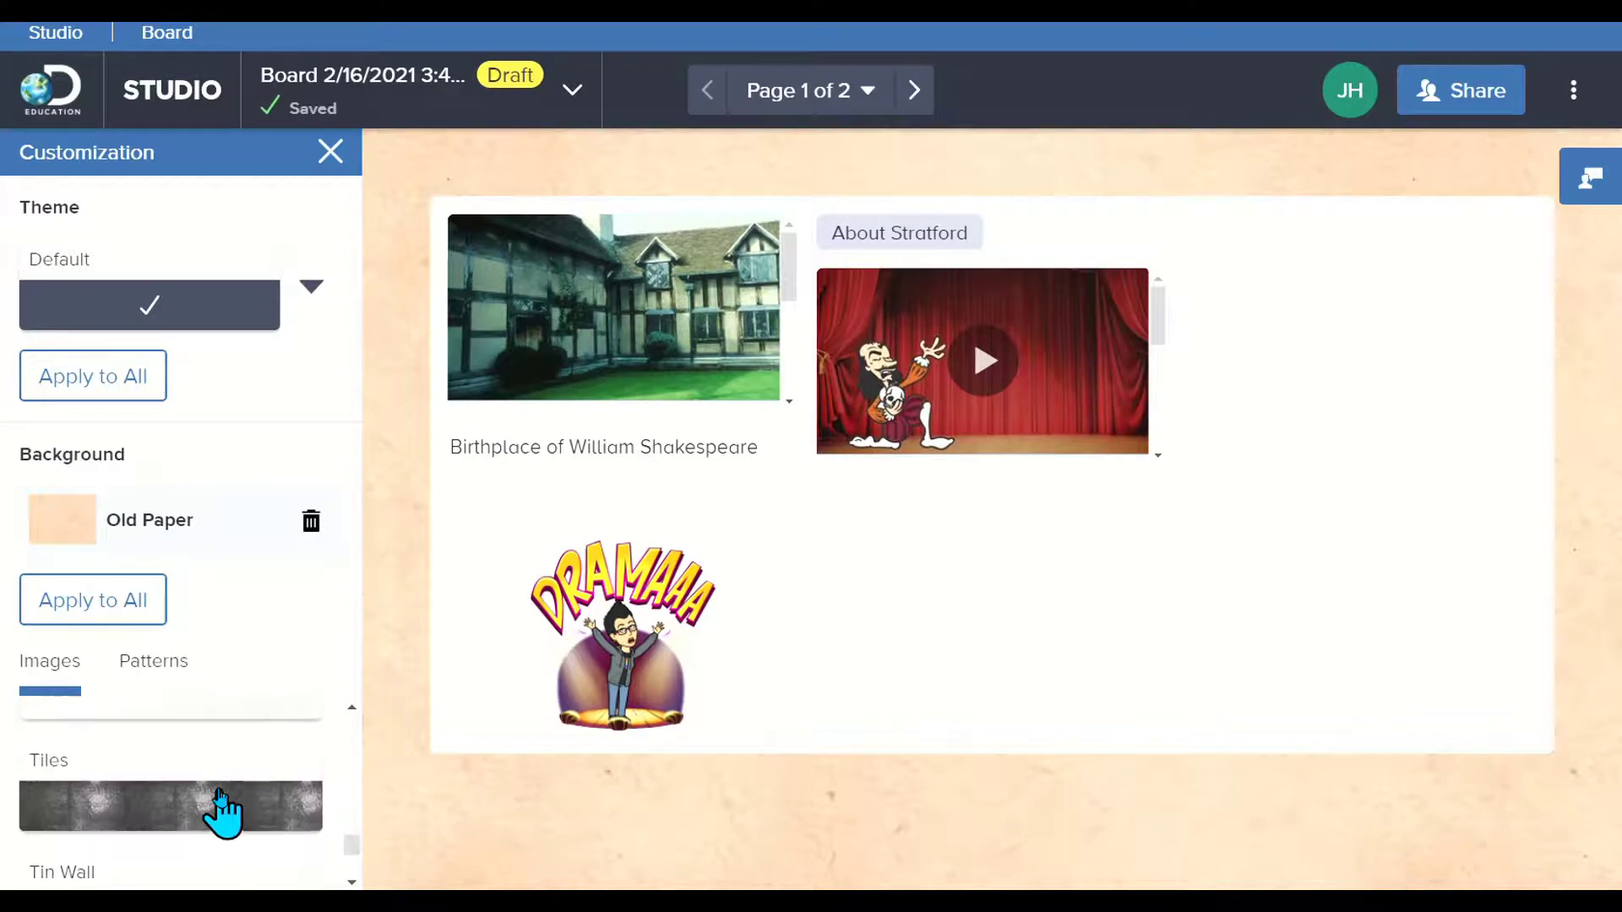
scroll(220, 798, up, 3)
scroll(221, 813, down, 3)
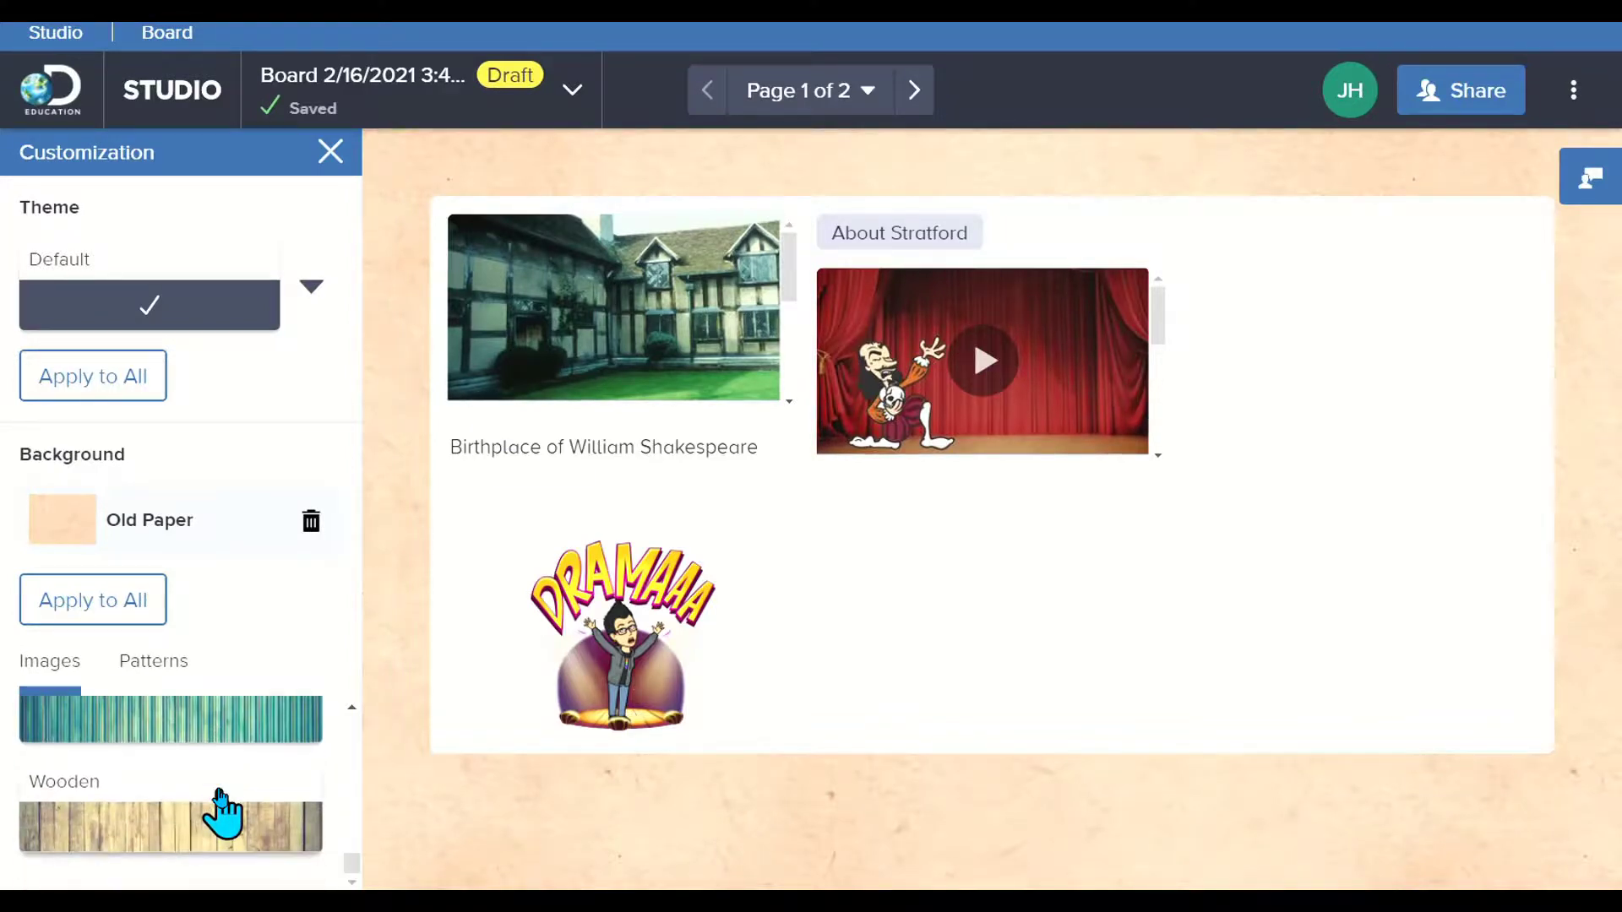
scroll(222, 813, up, 5)
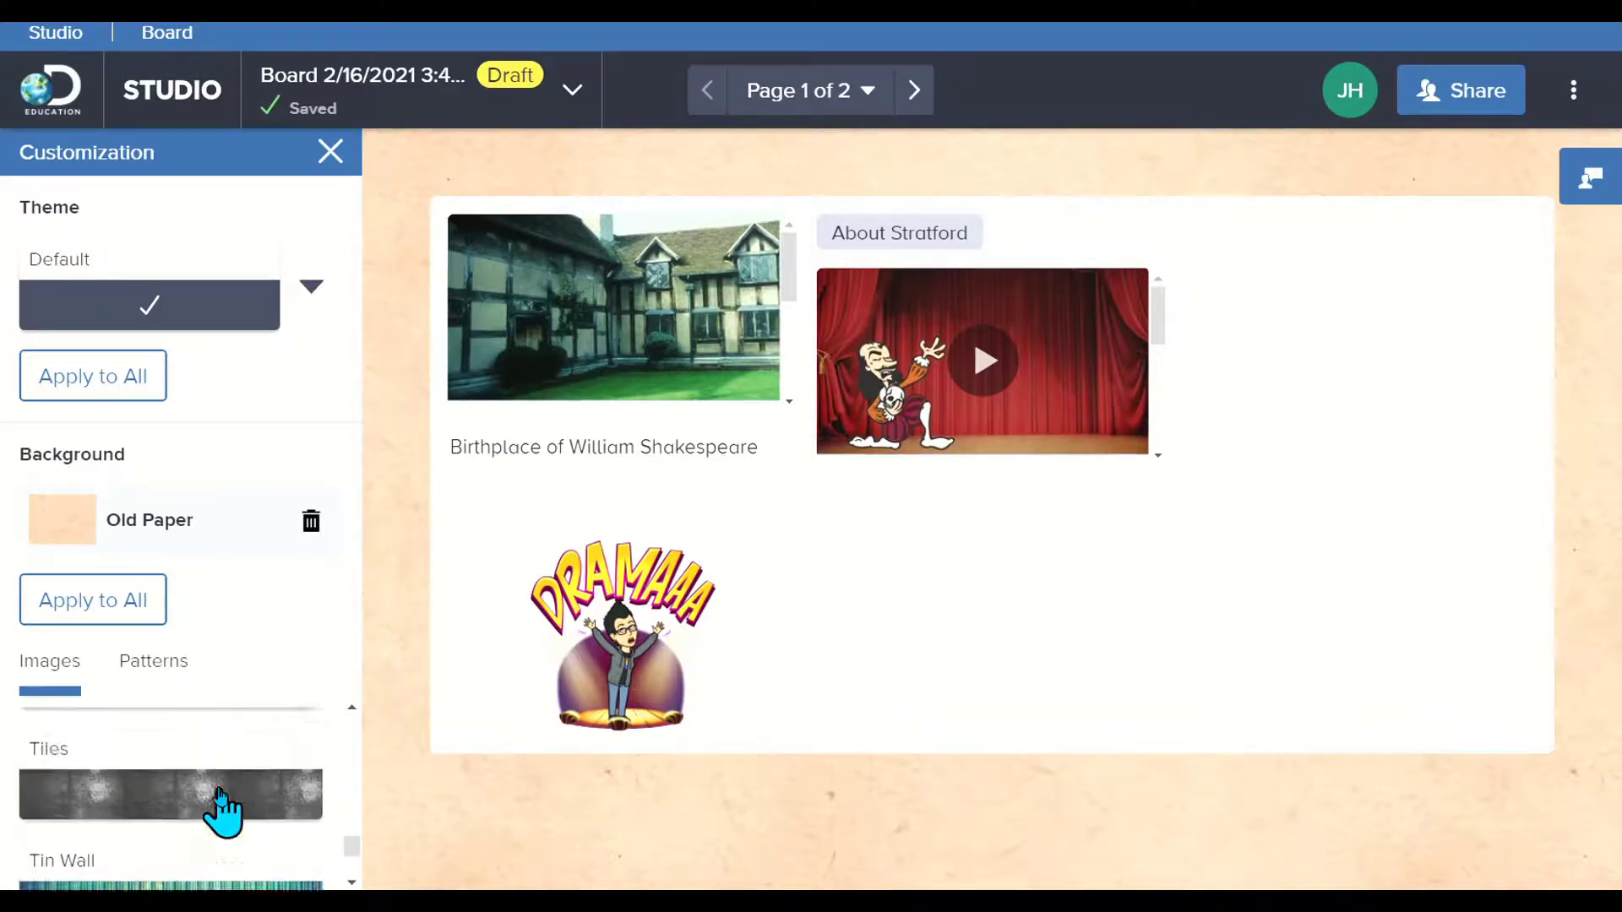
- Browse the background patterns, then apply the Coastal Reef colour theme
click(156, 668)
scroll(261, 811, down, 3)
scroll(261, 824, down, 2)
scroll(261, 824, up, 1)
scroll(270, 828, up, 1)
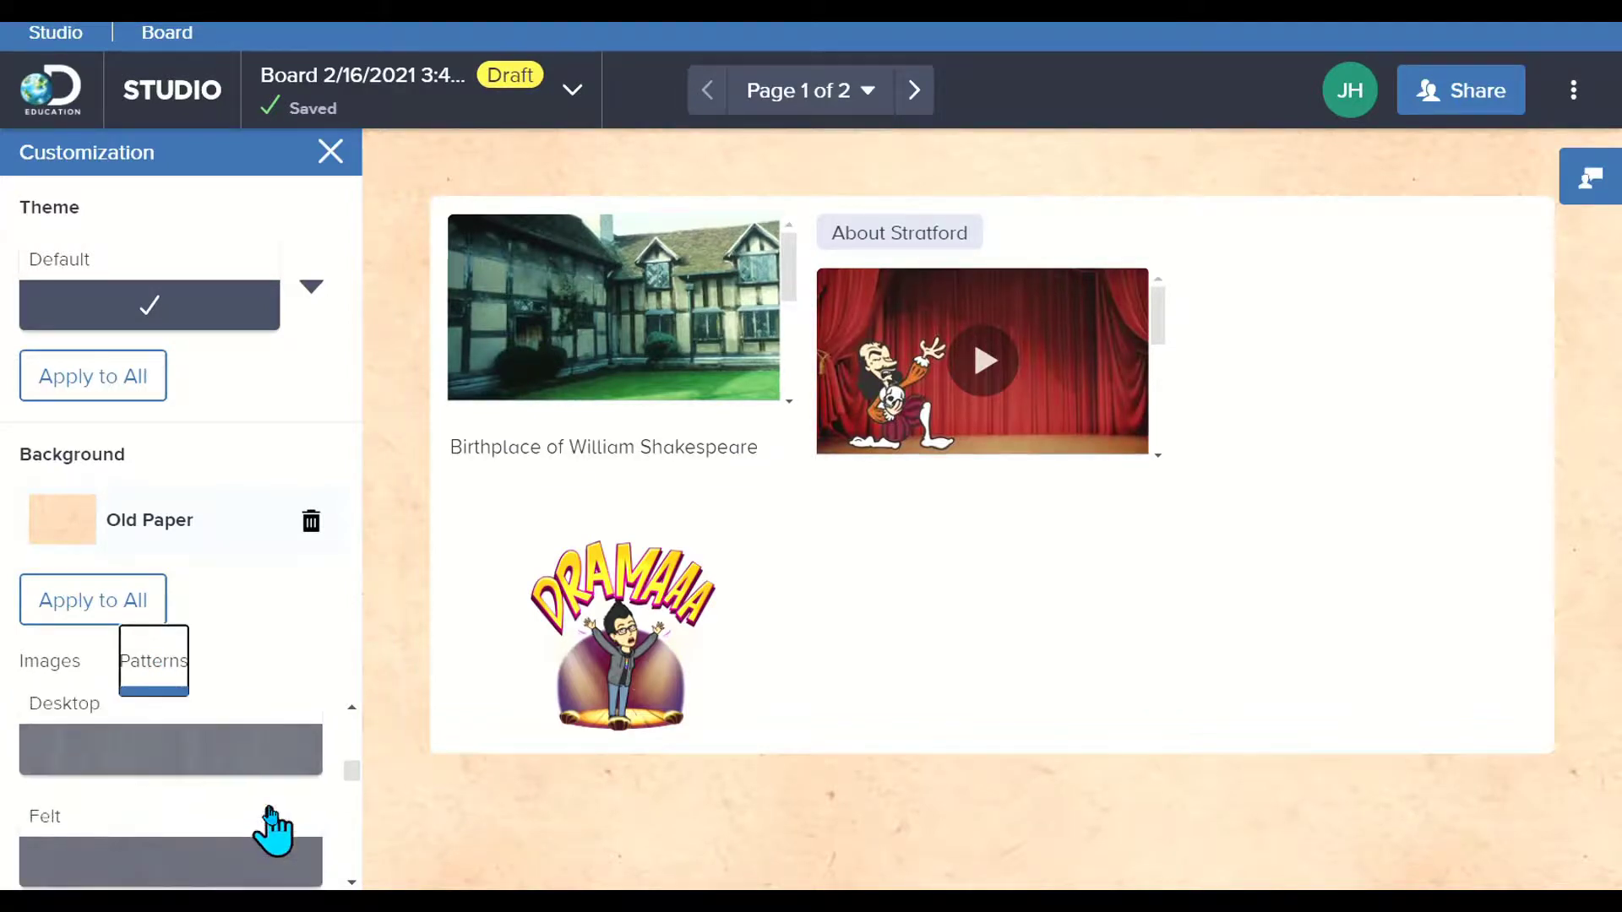
click(245, 304)
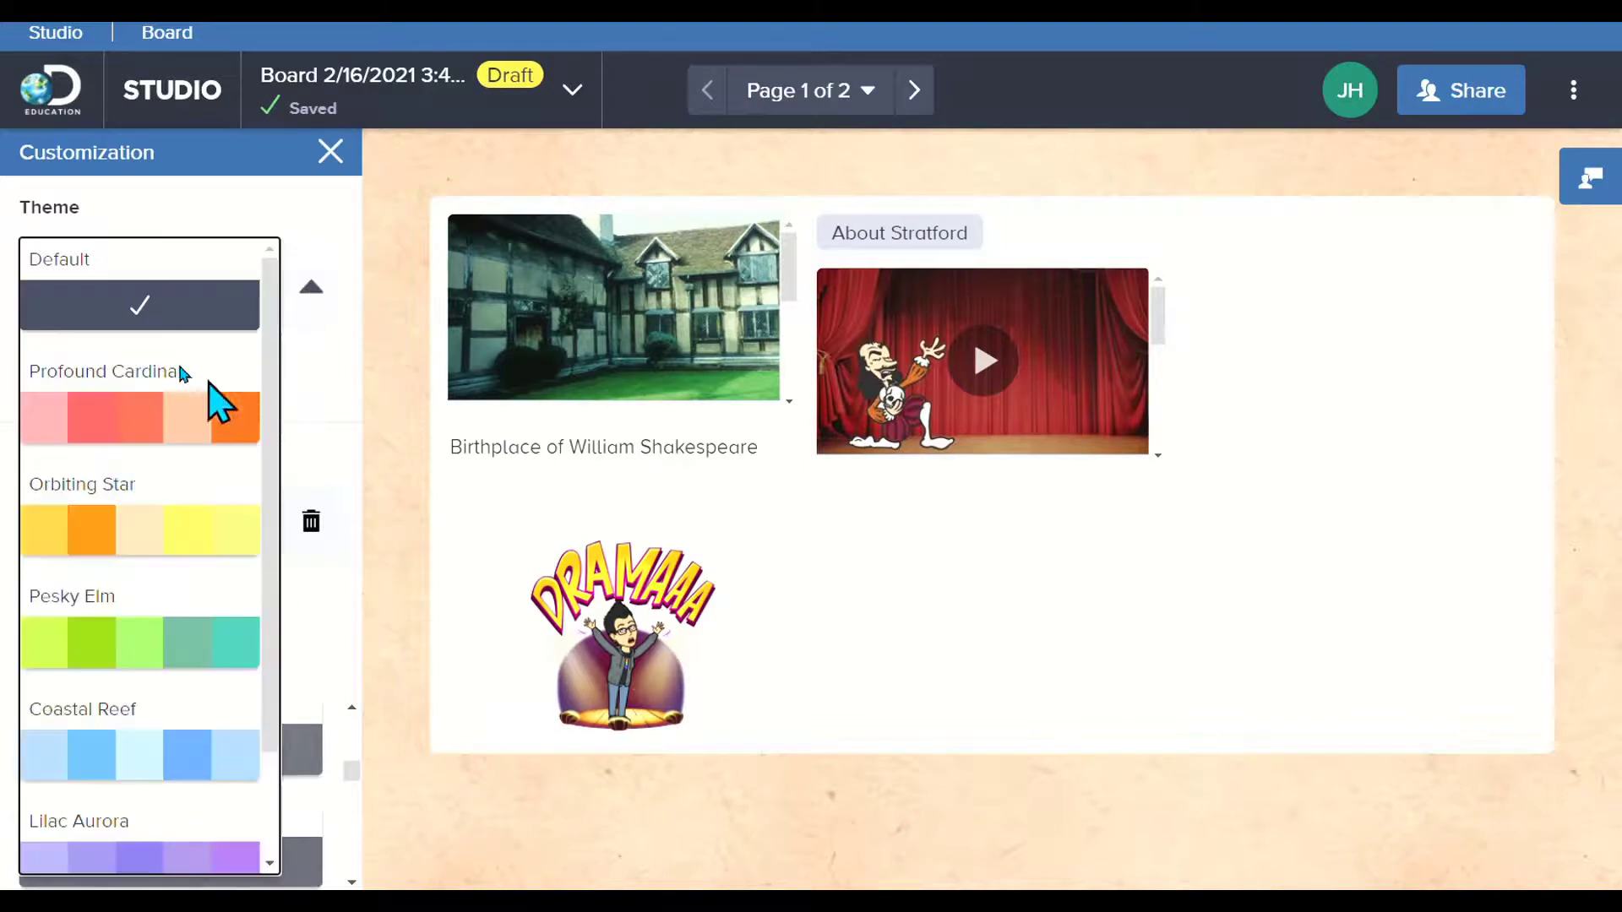
click(178, 756)
click(378, 254)
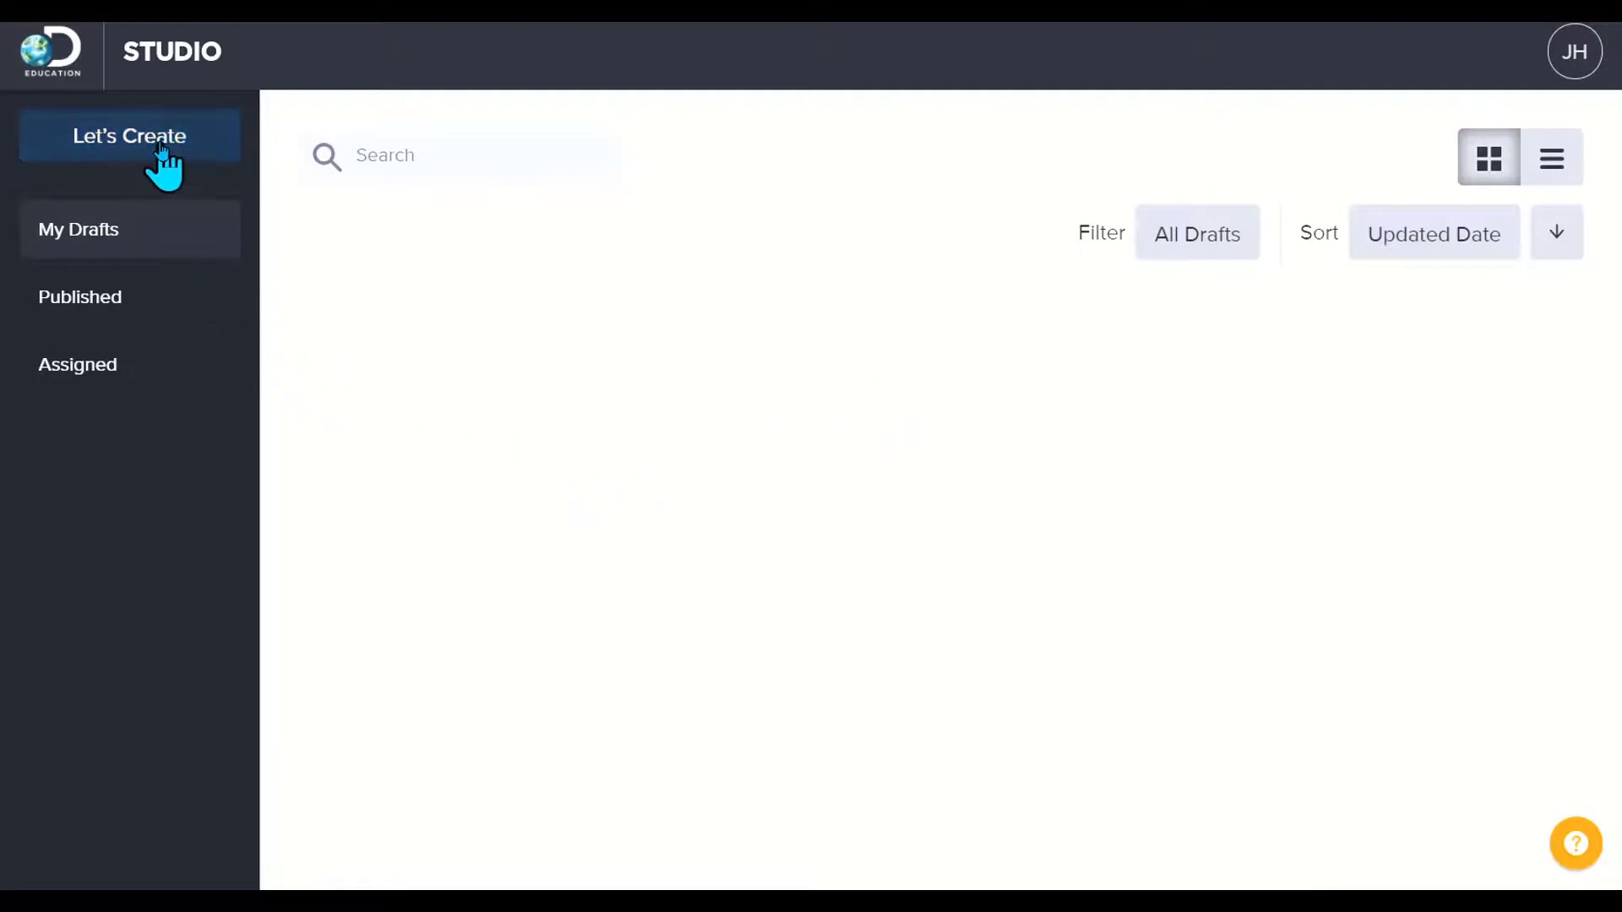
- Create a new blank slideshow and look at what its teacher-only notes can hold
click(163, 152)
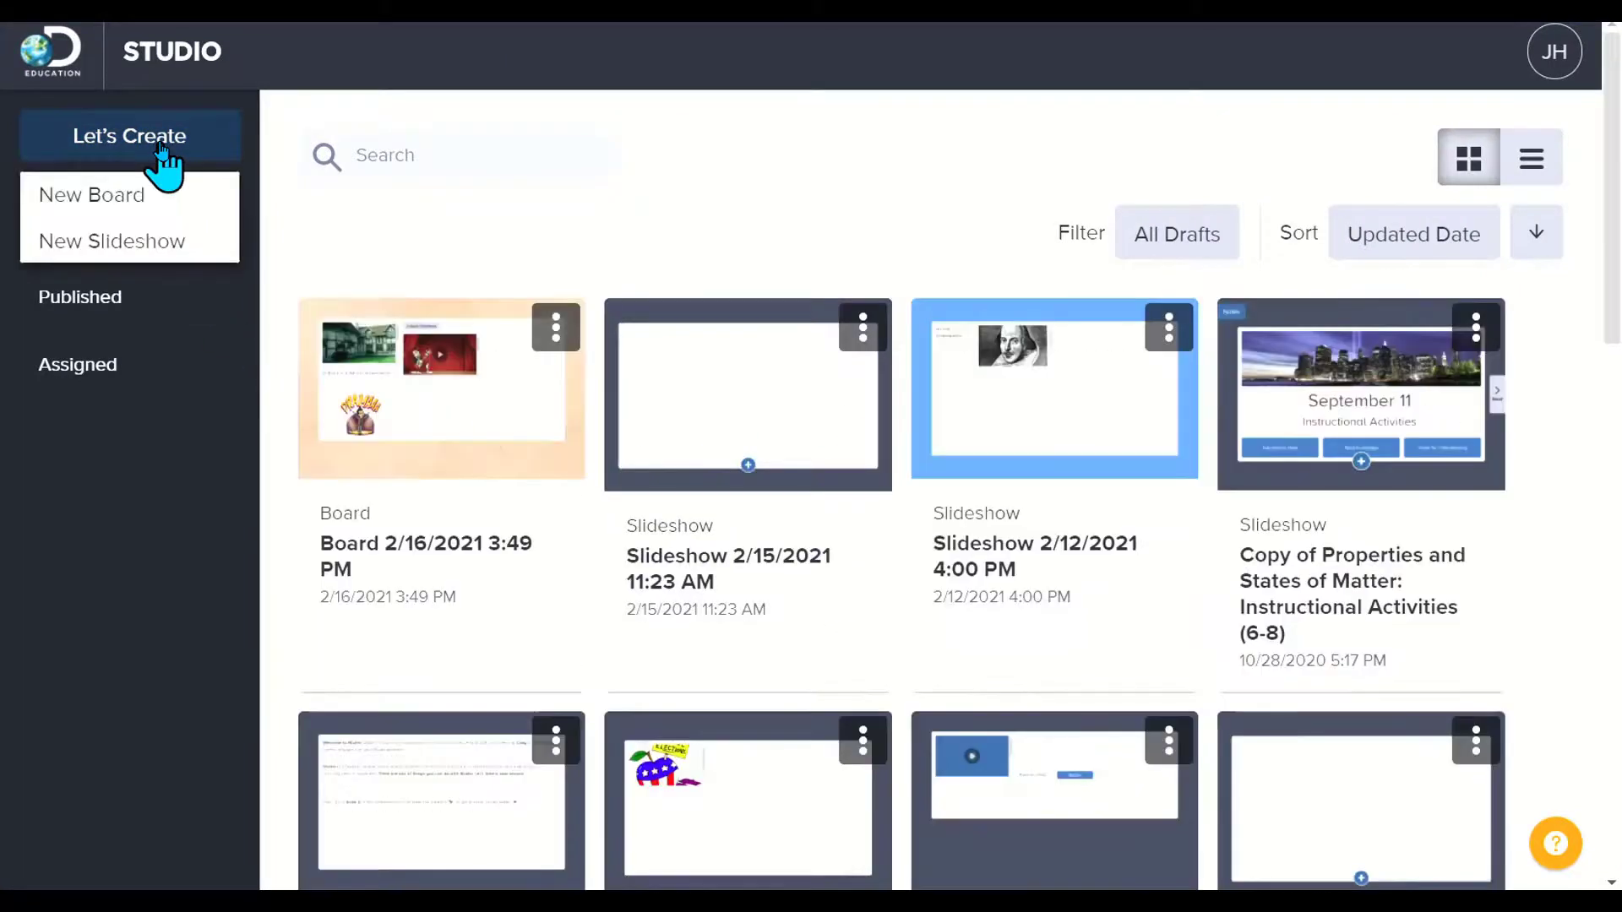
click(163, 242)
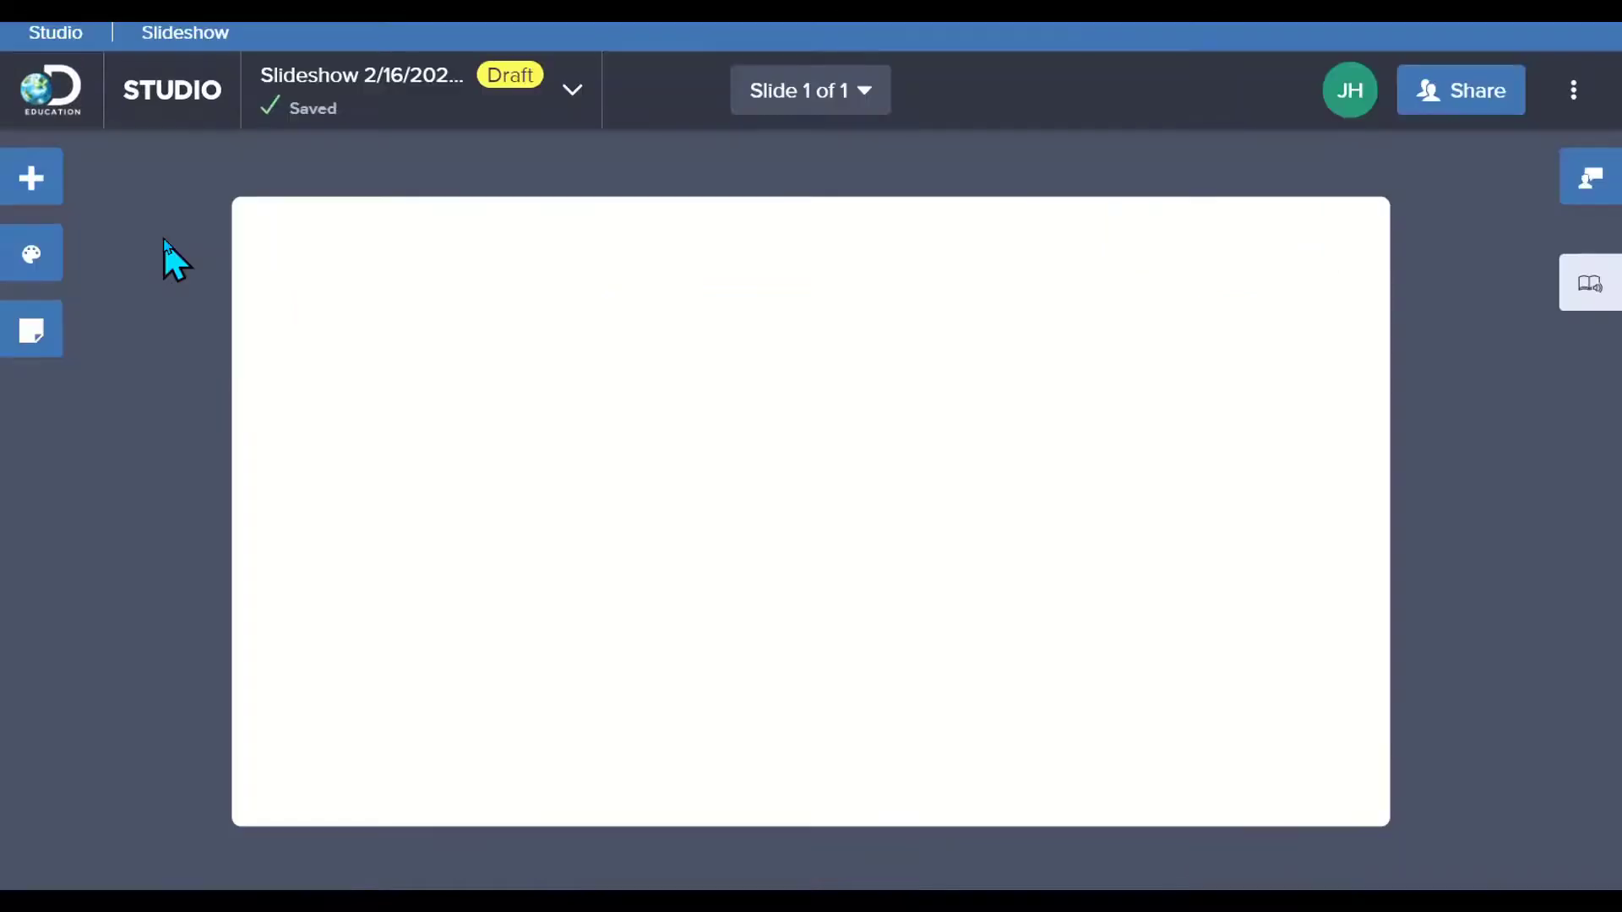
click(42, 335)
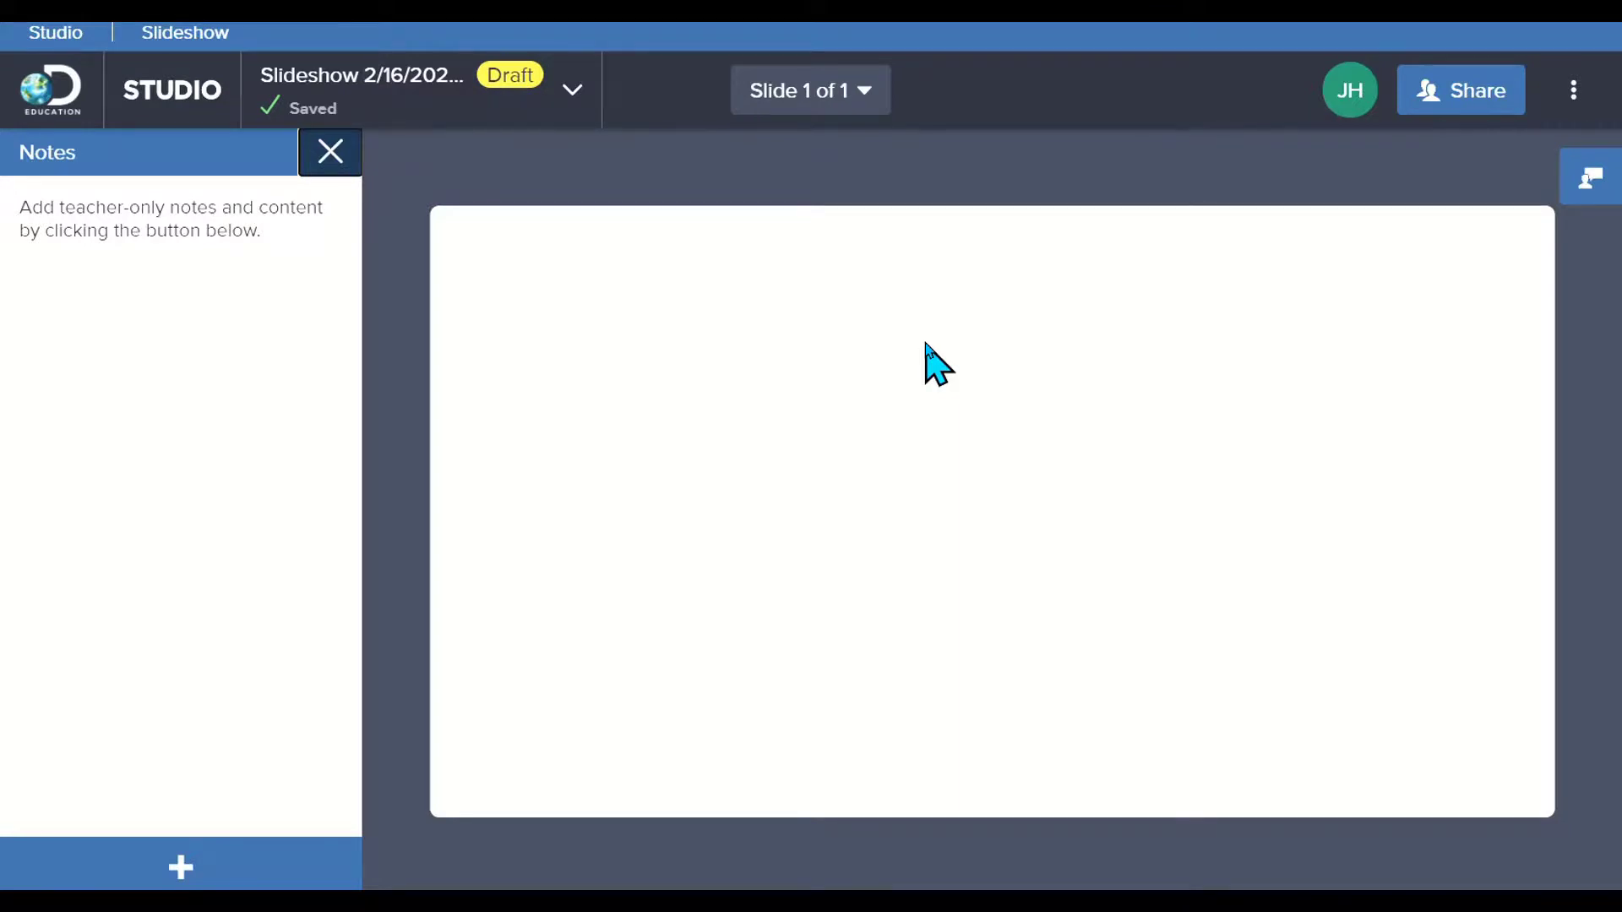
click(181, 868)
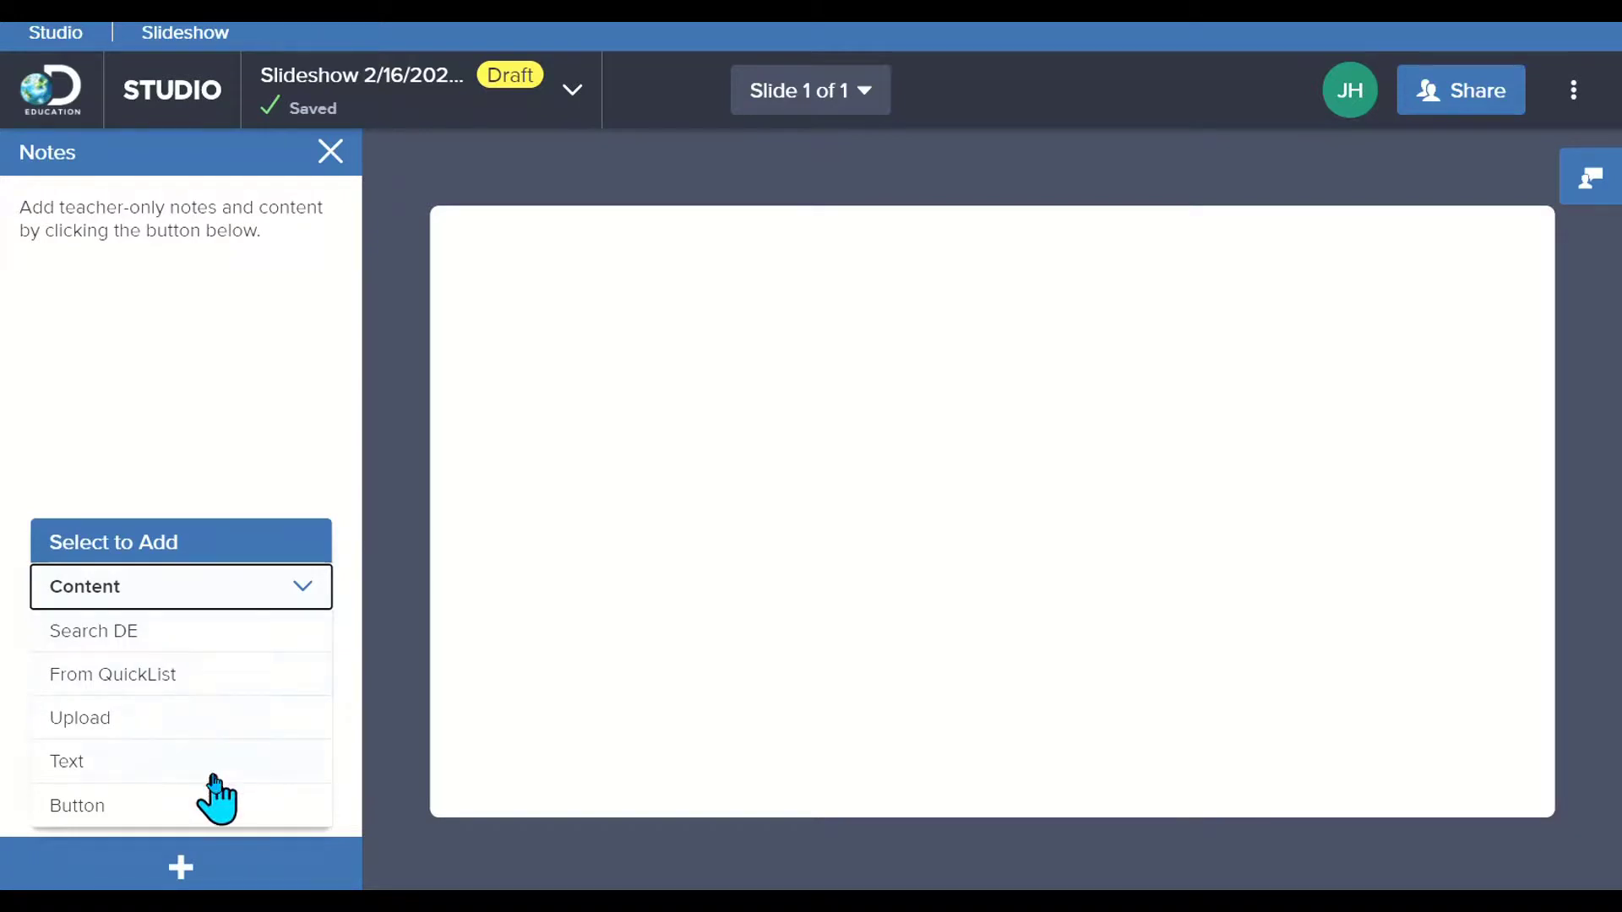
- Show the slideshow's title and description details and make the title editable
click(574, 90)
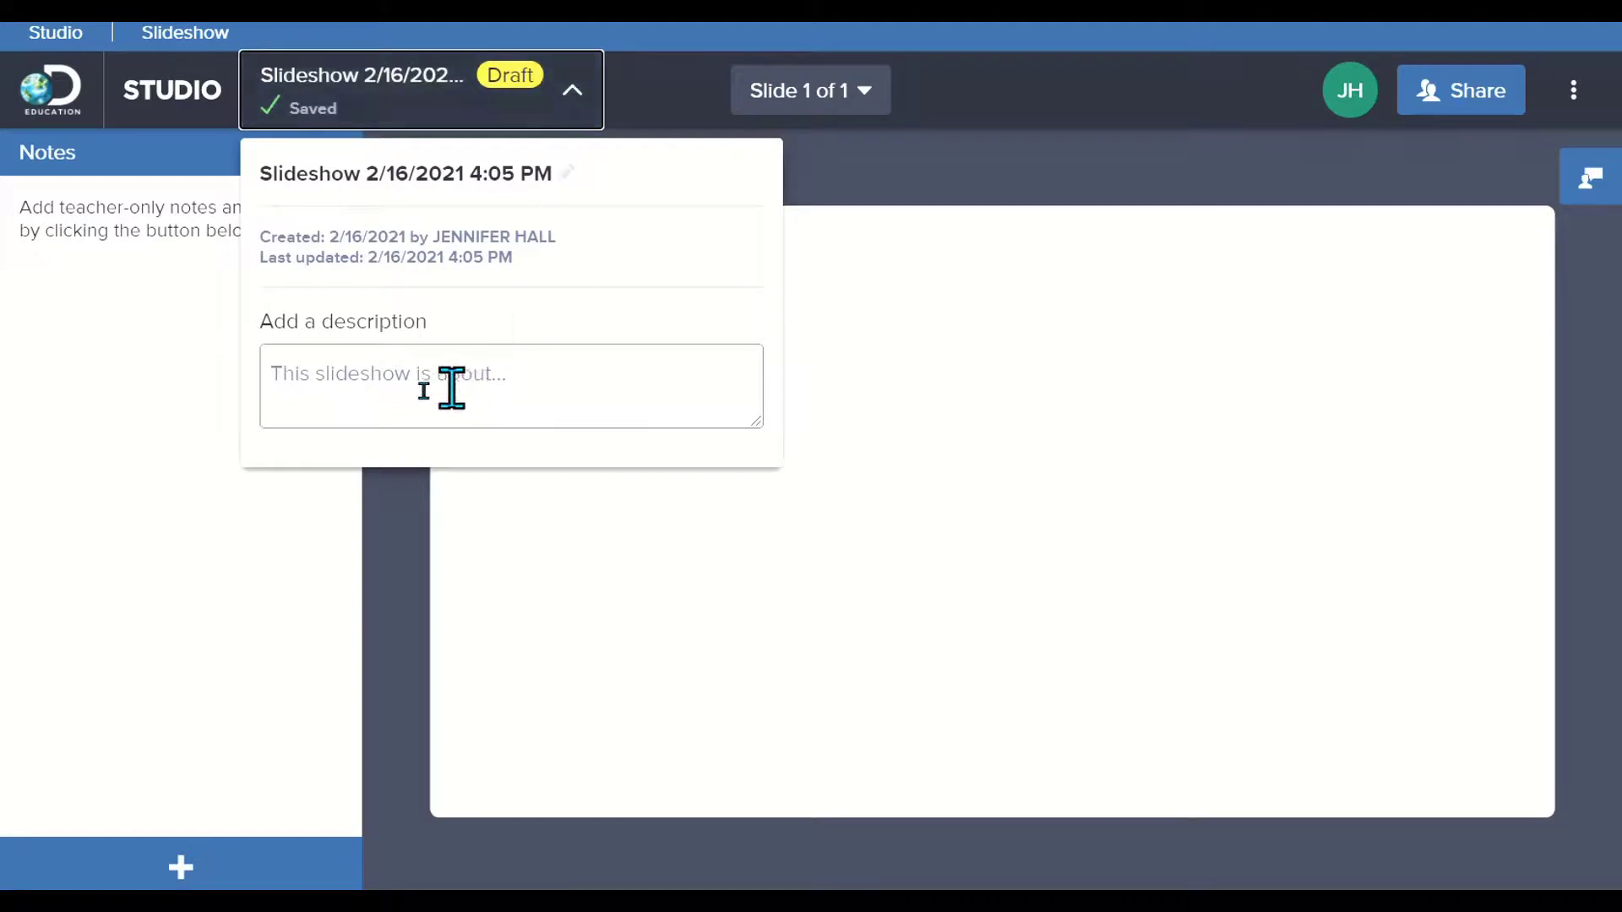
click(391, 374)
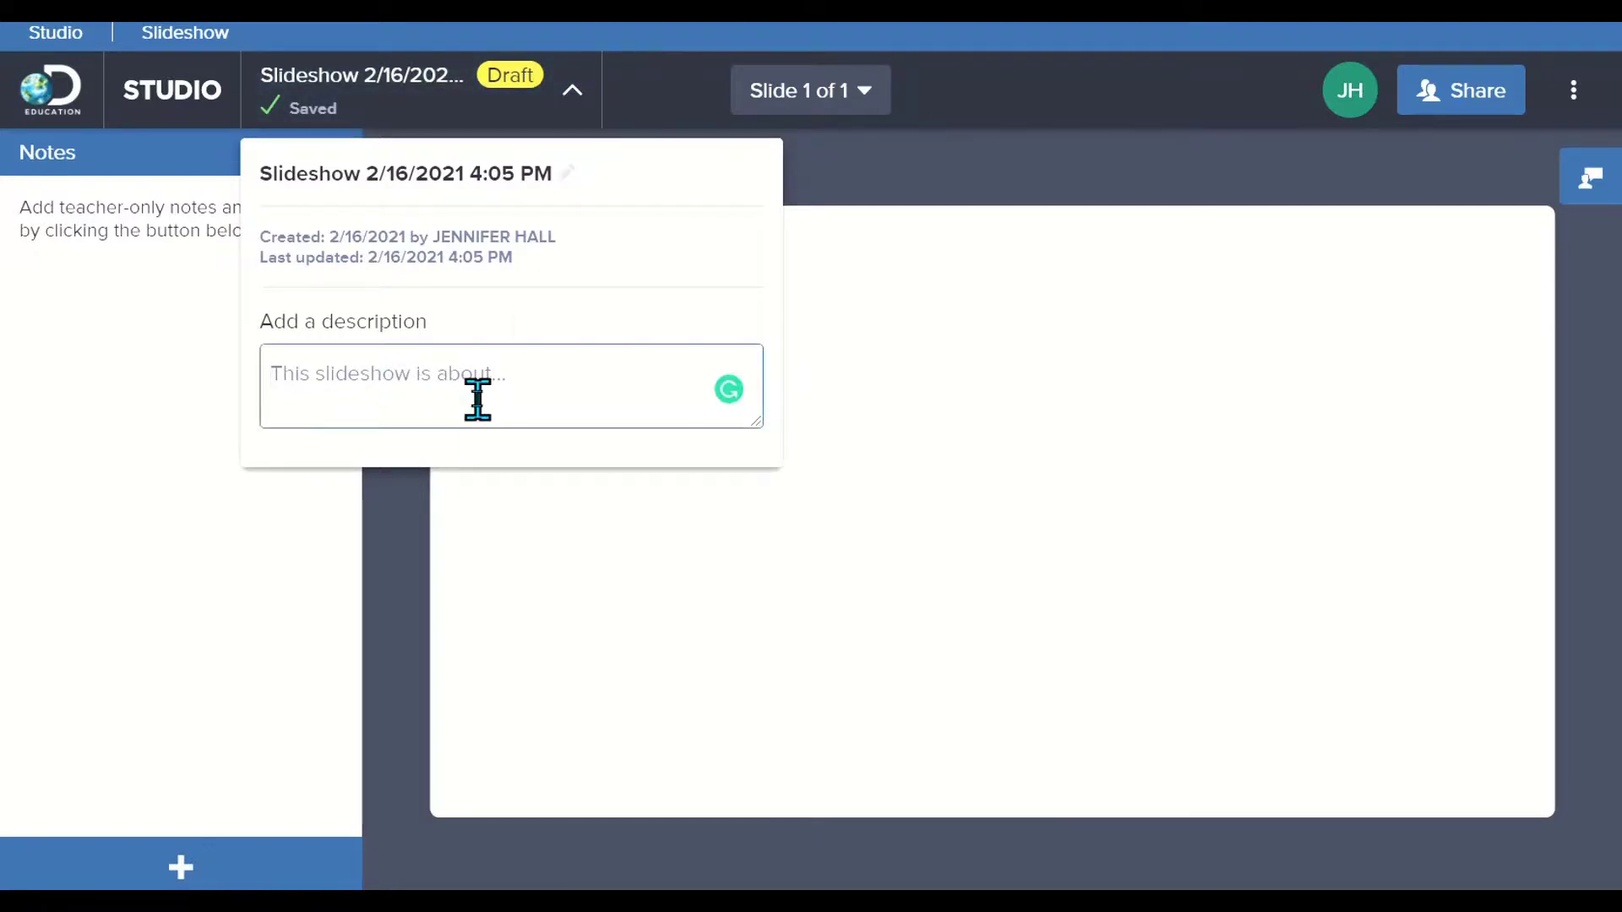
click(568, 173)
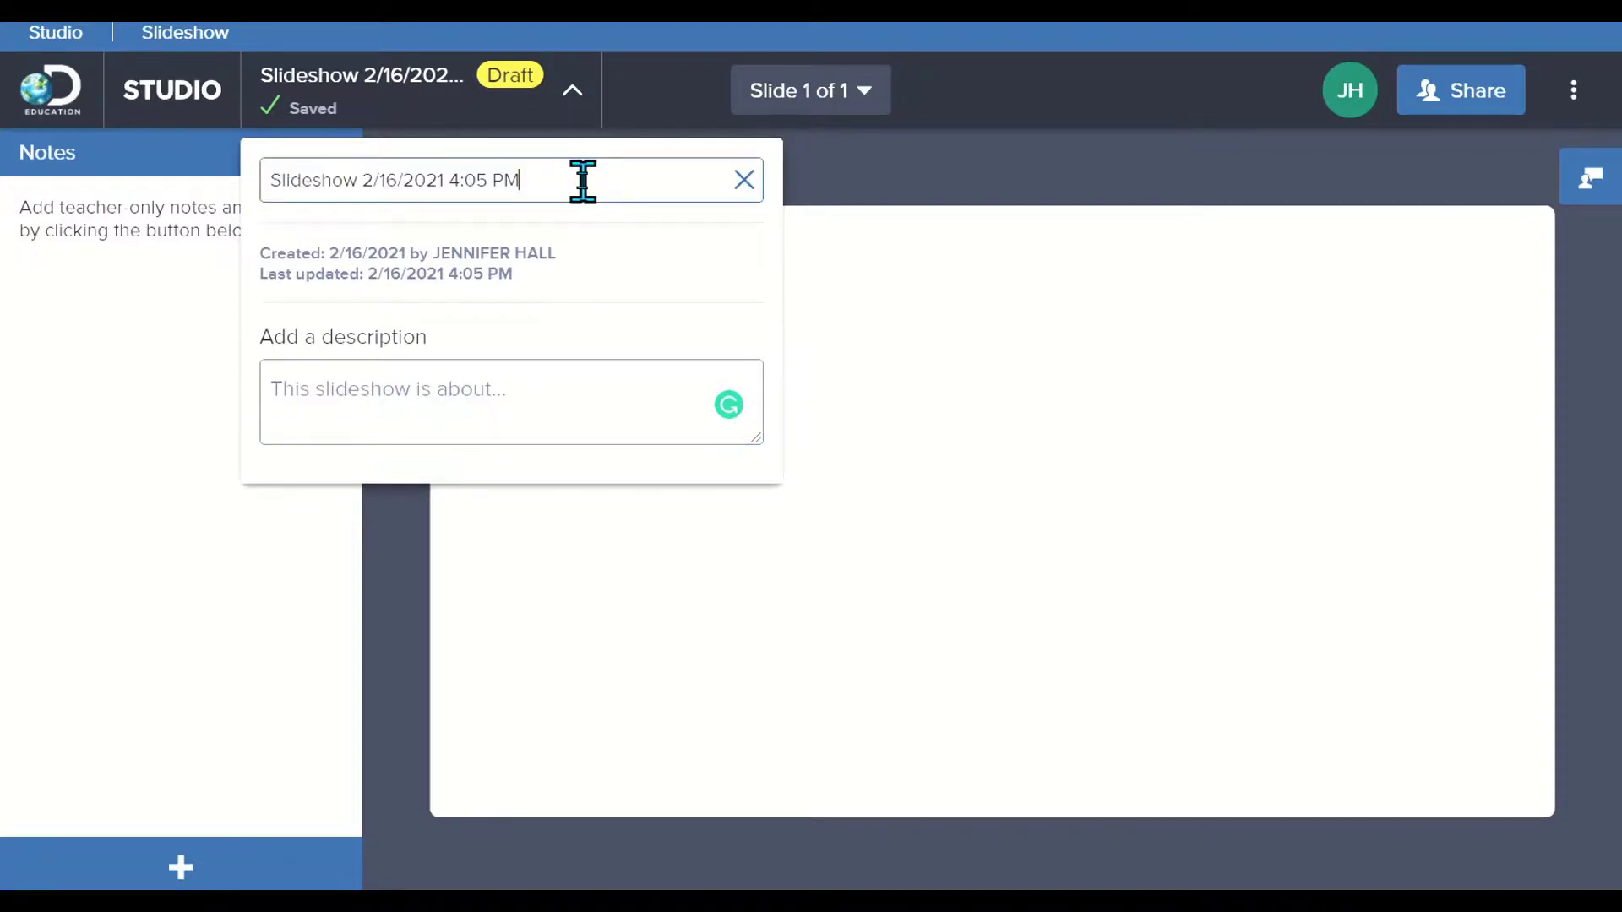
- Retitle the slideshow DEMO, close the details and go back to My Drafts
drag(573, 177, 3, 179)
text(DEMO)
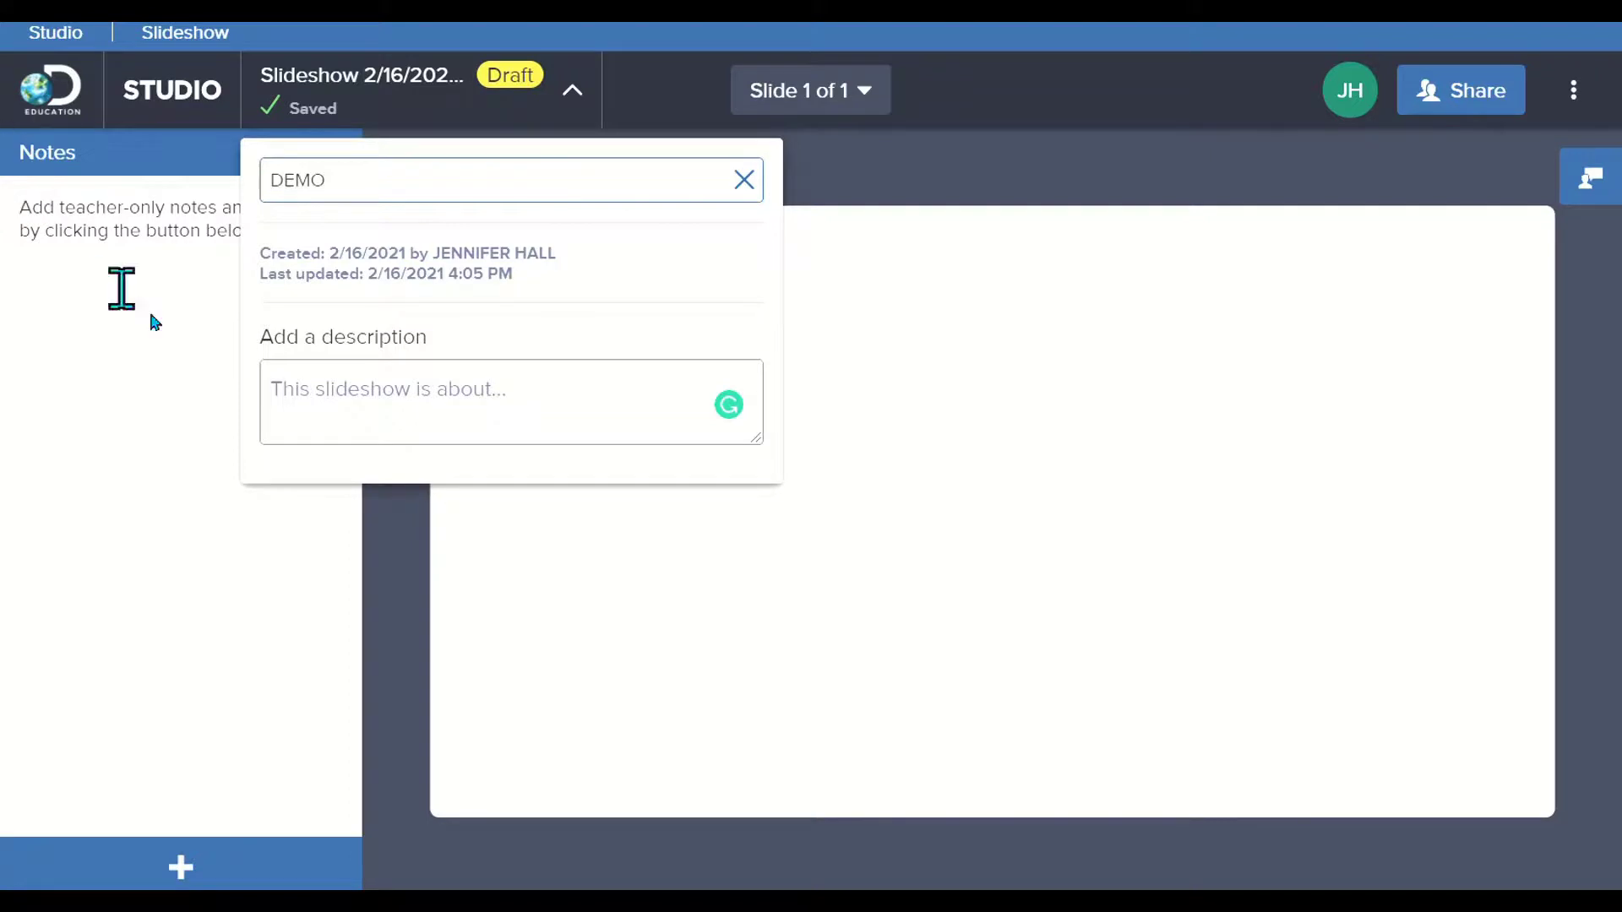
click(407, 395)
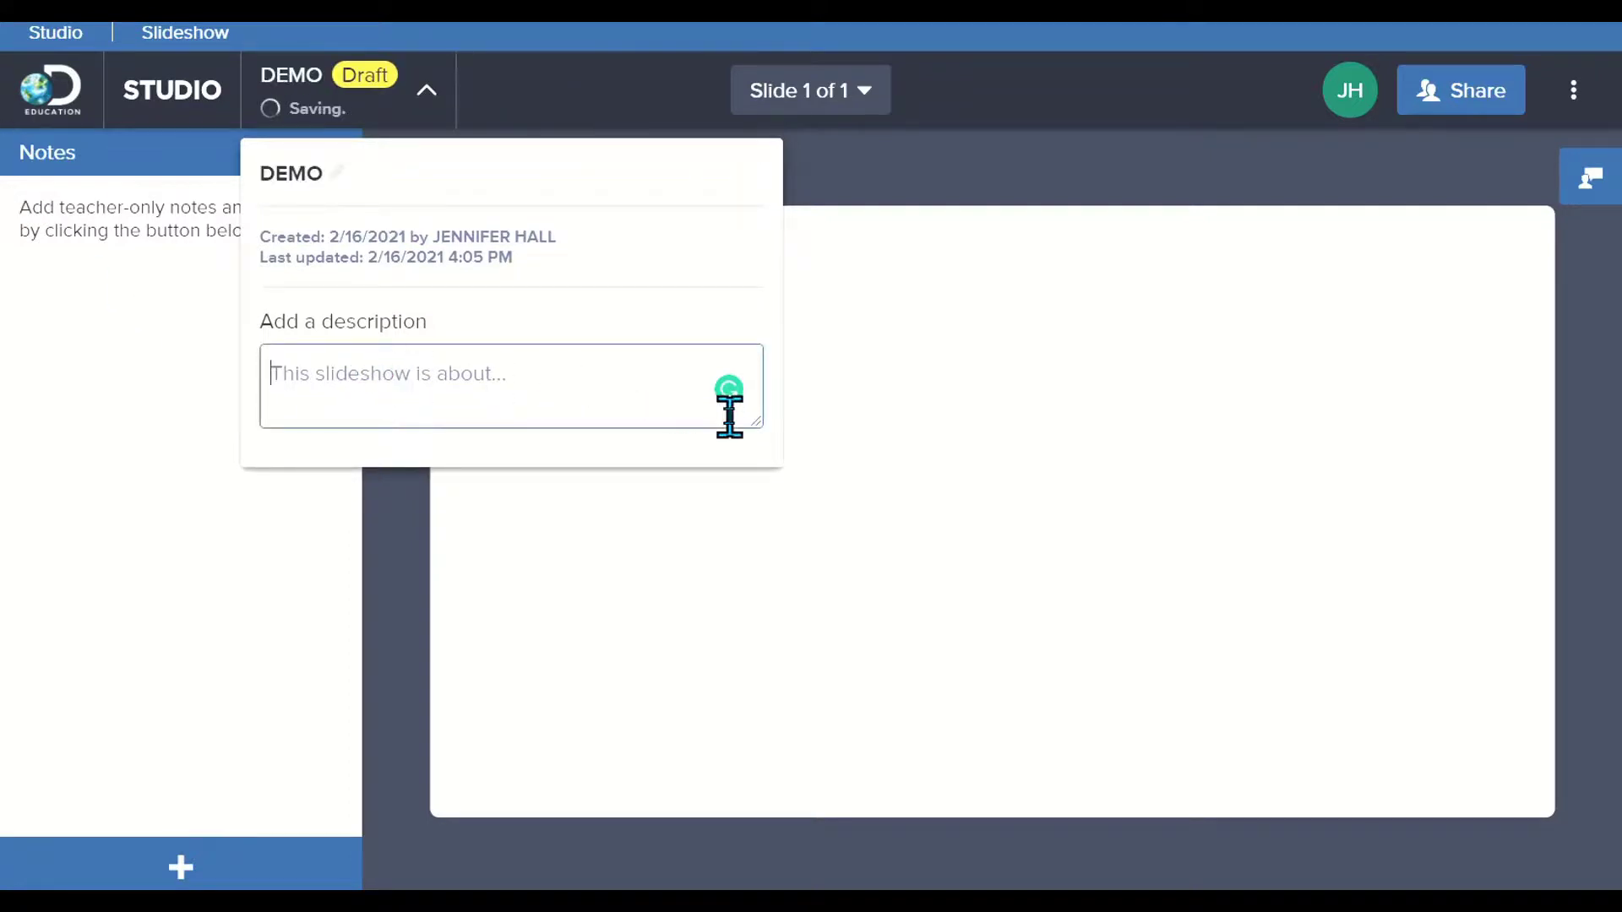
click(935, 471)
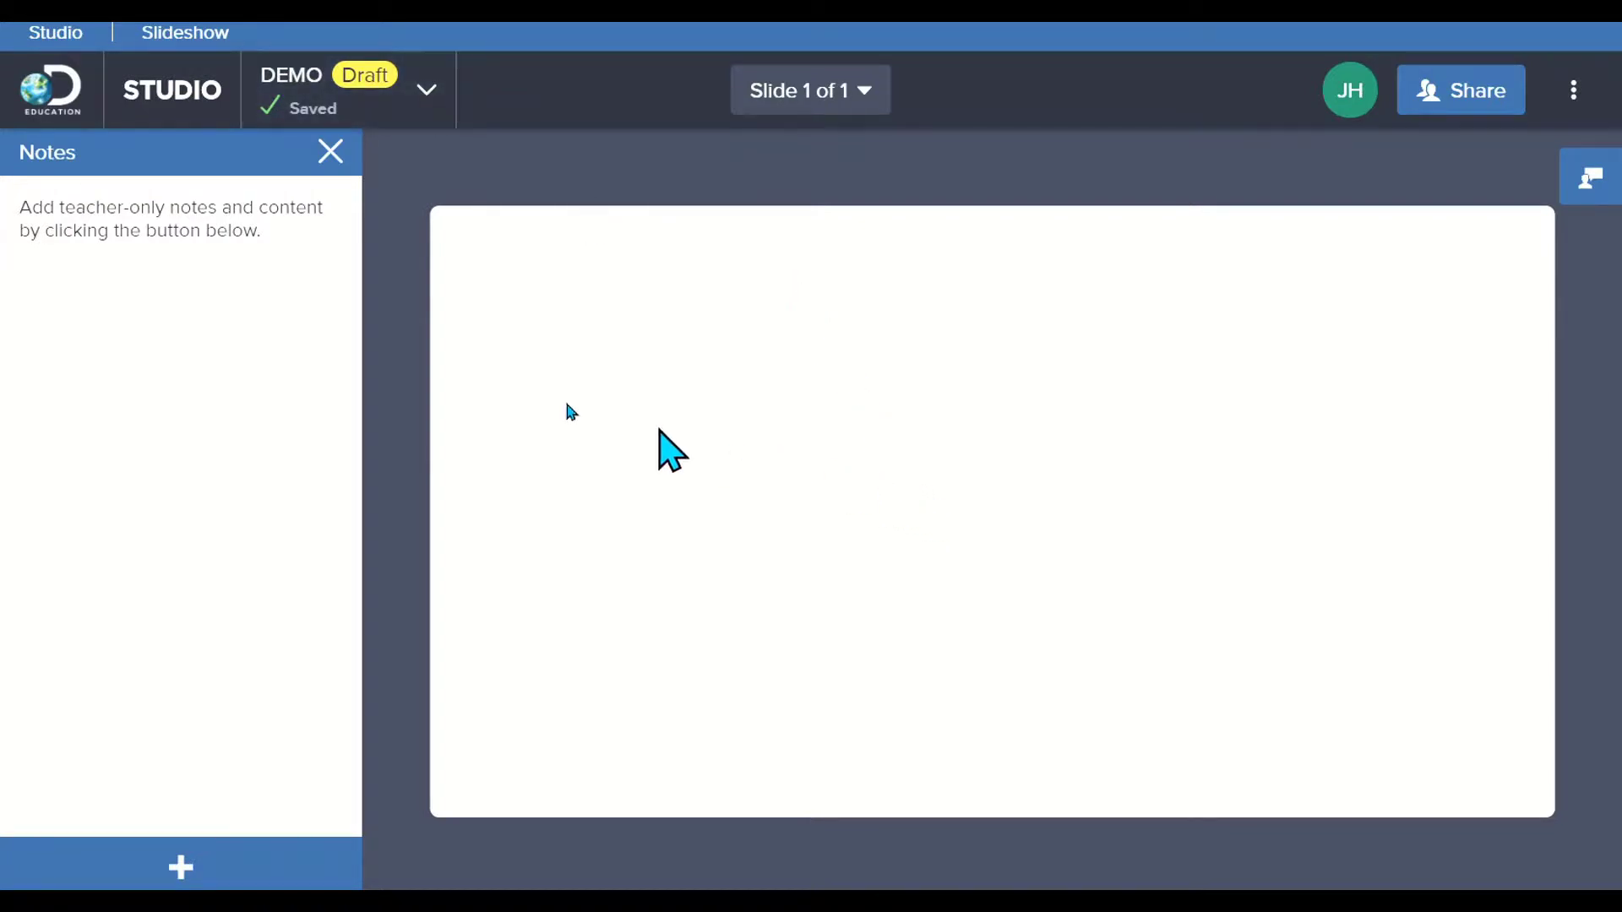
click(164, 100)
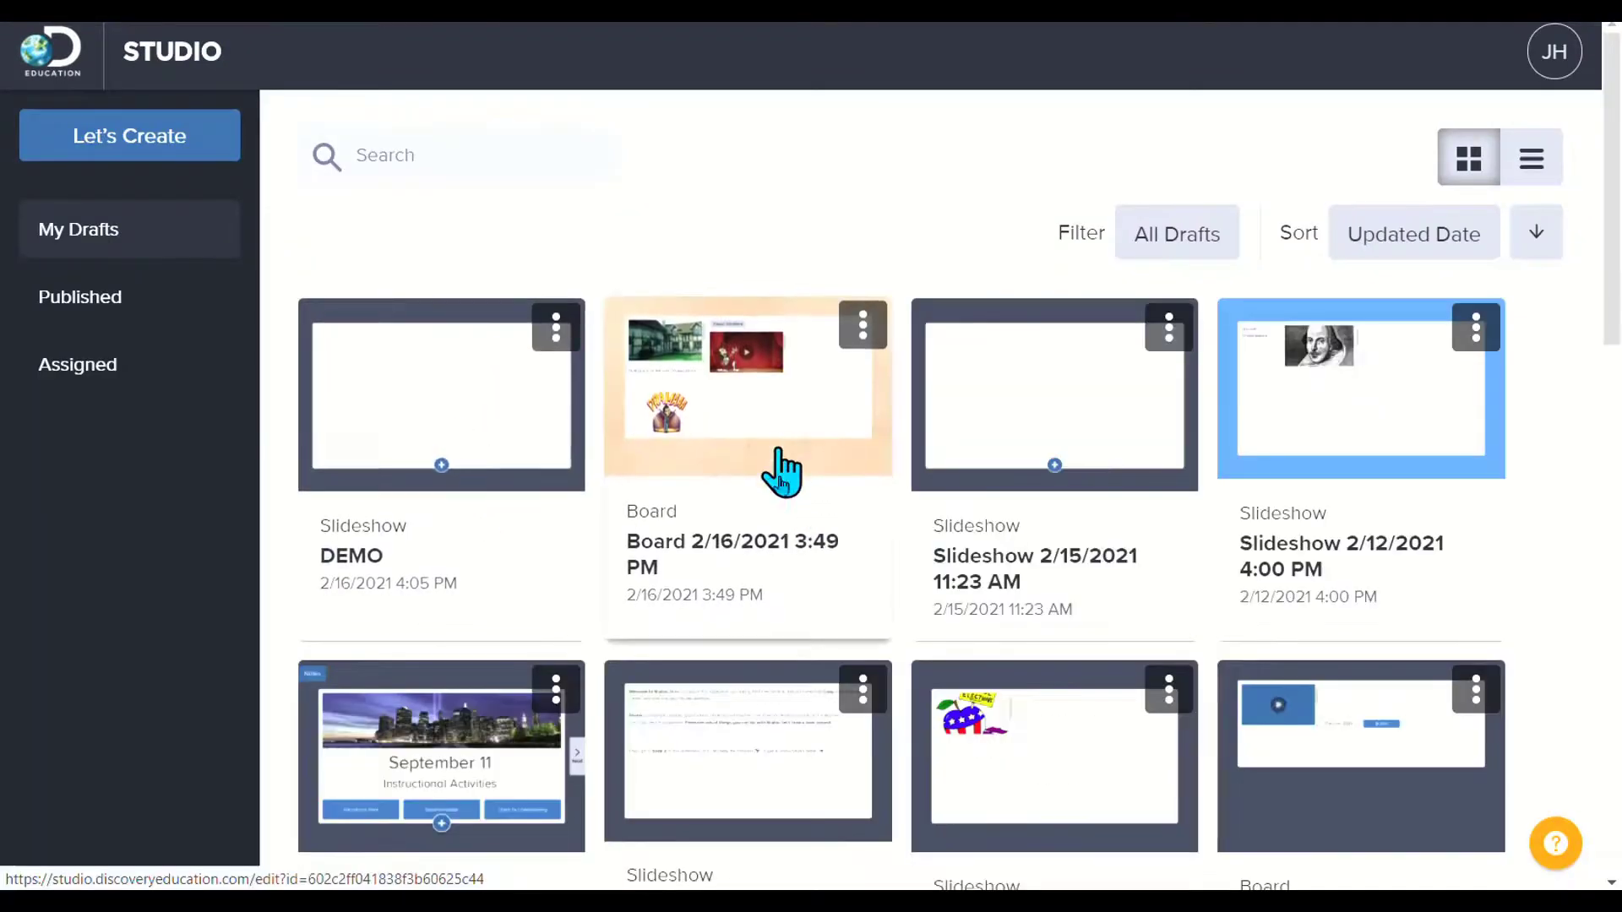
- Open the Board 2/16/2021 3:49 PM draft in Immersive Reader, play and pause it, then adjust voice speed
click(797, 493)
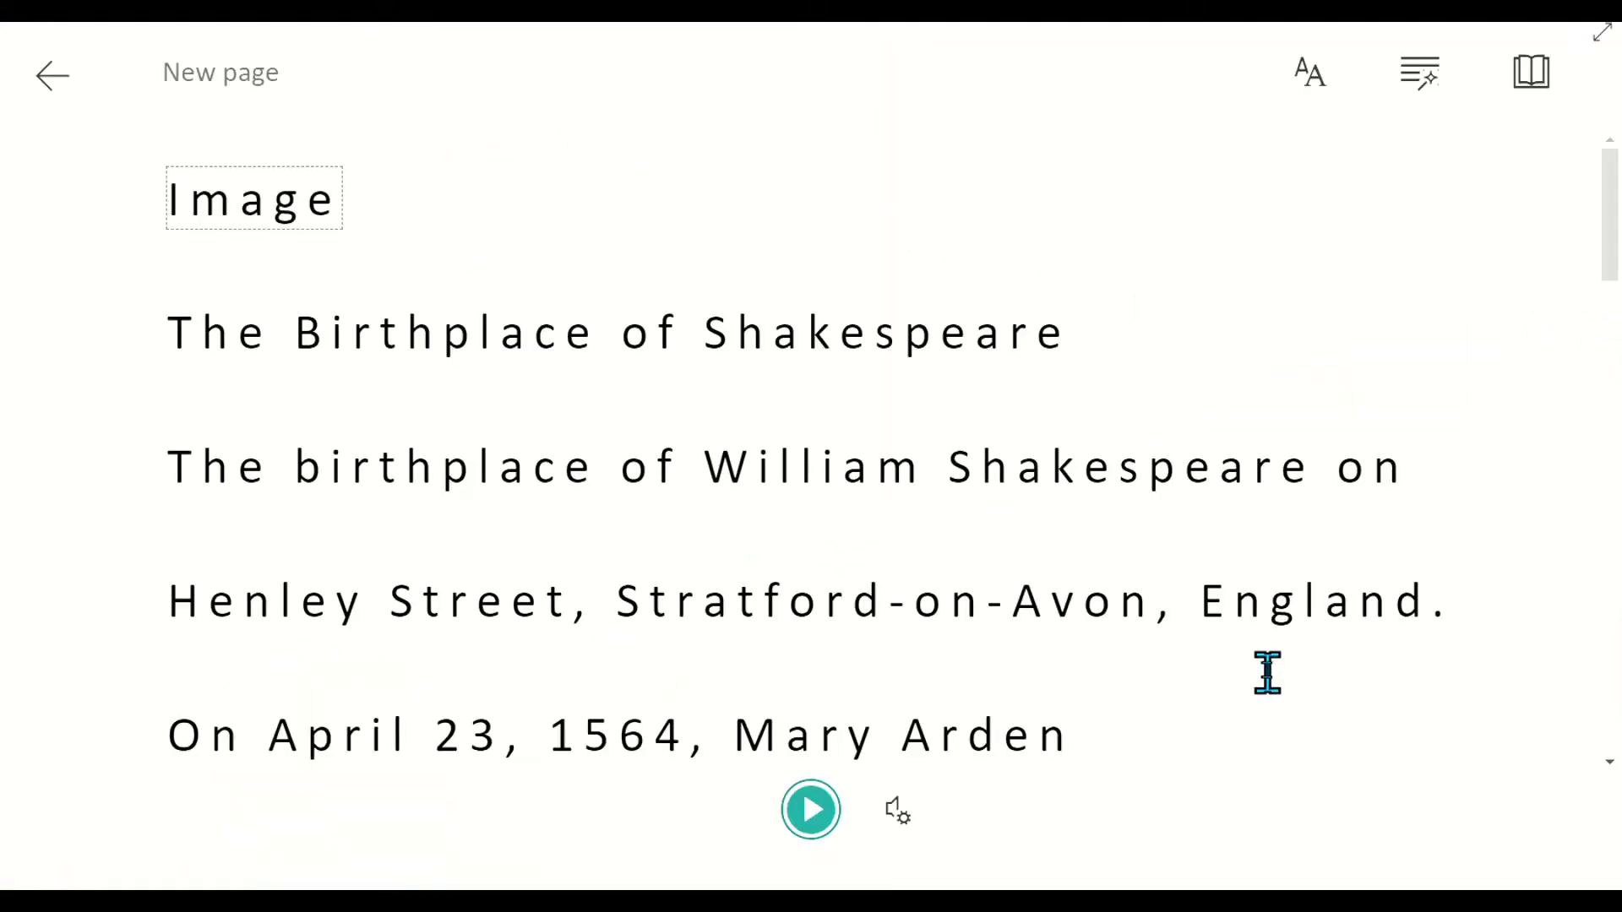
scroll(688, 464, down, 4)
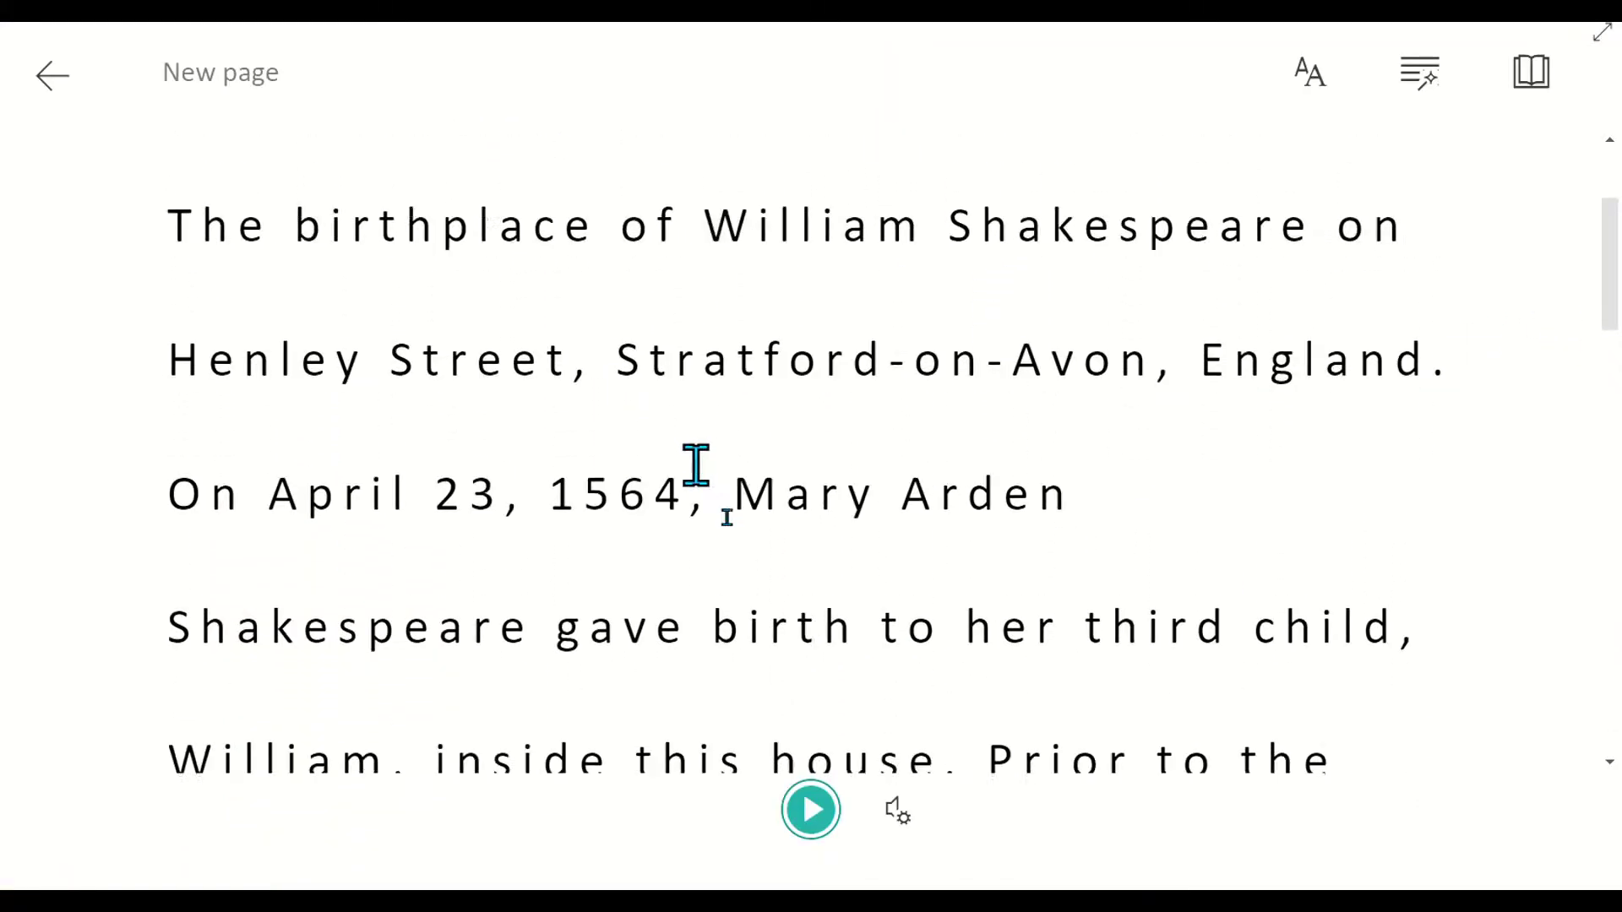
click(811, 810)
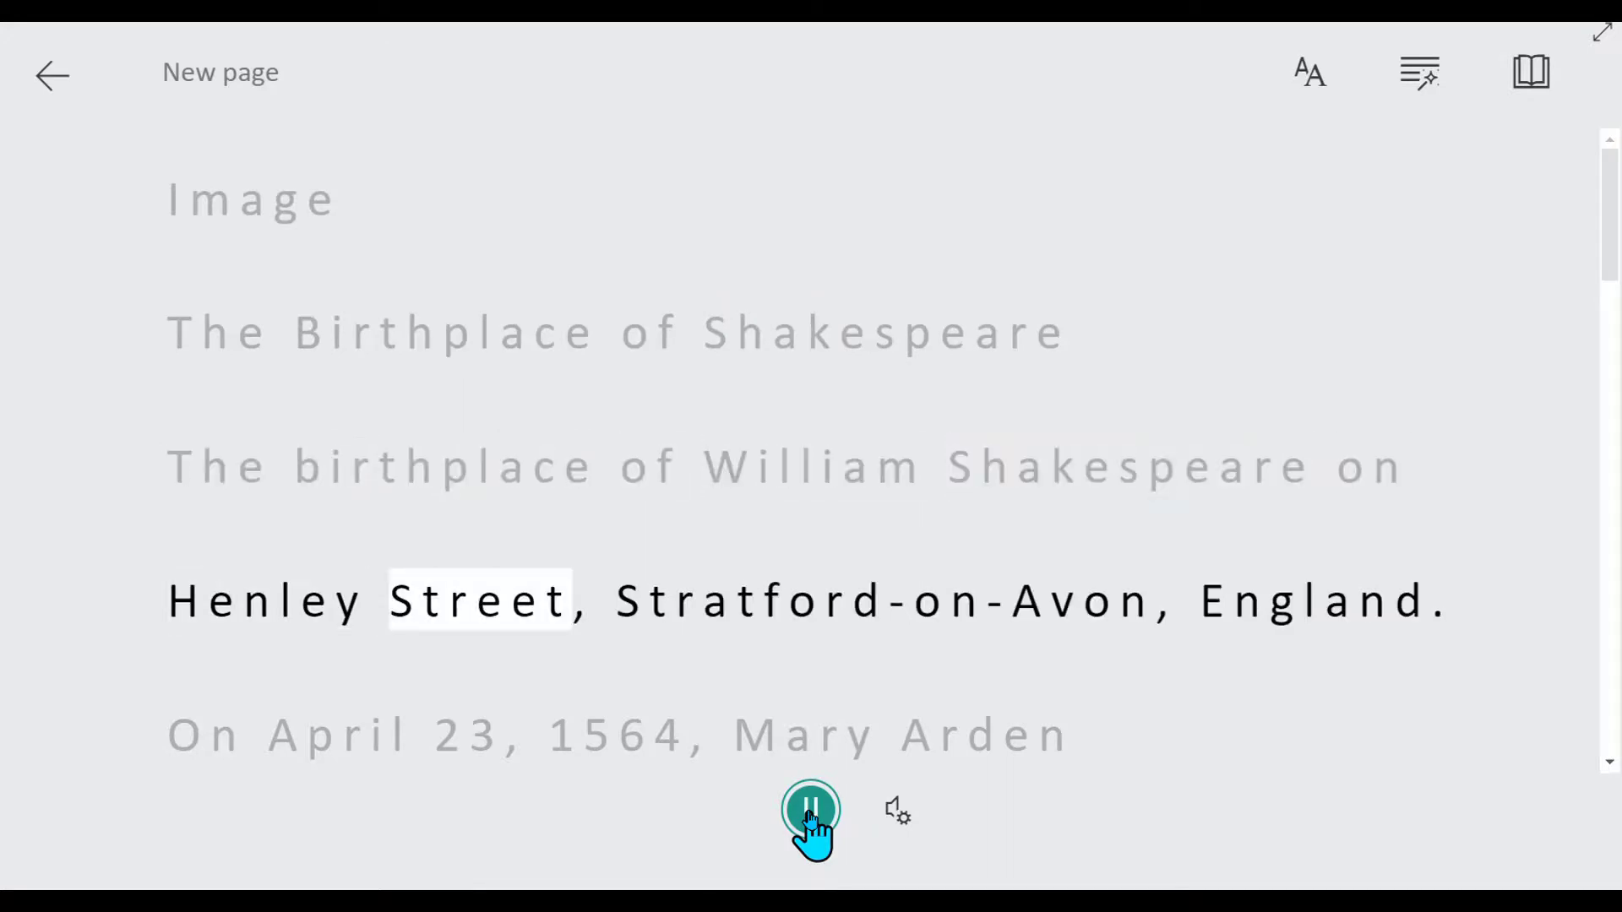
click(810, 813)
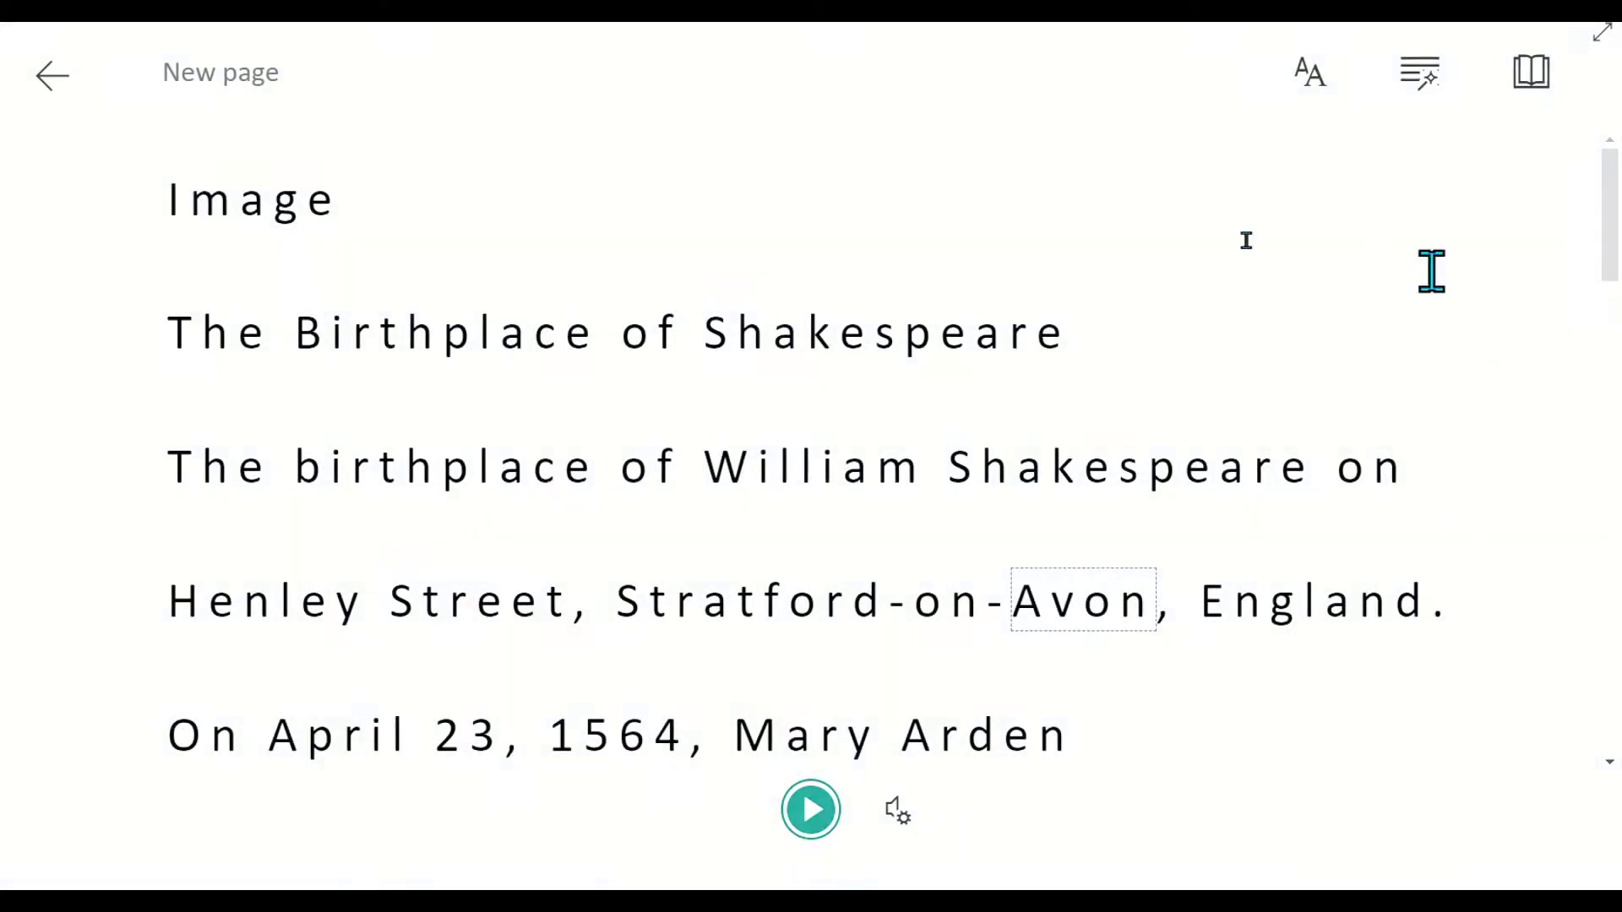
click(898, 811)
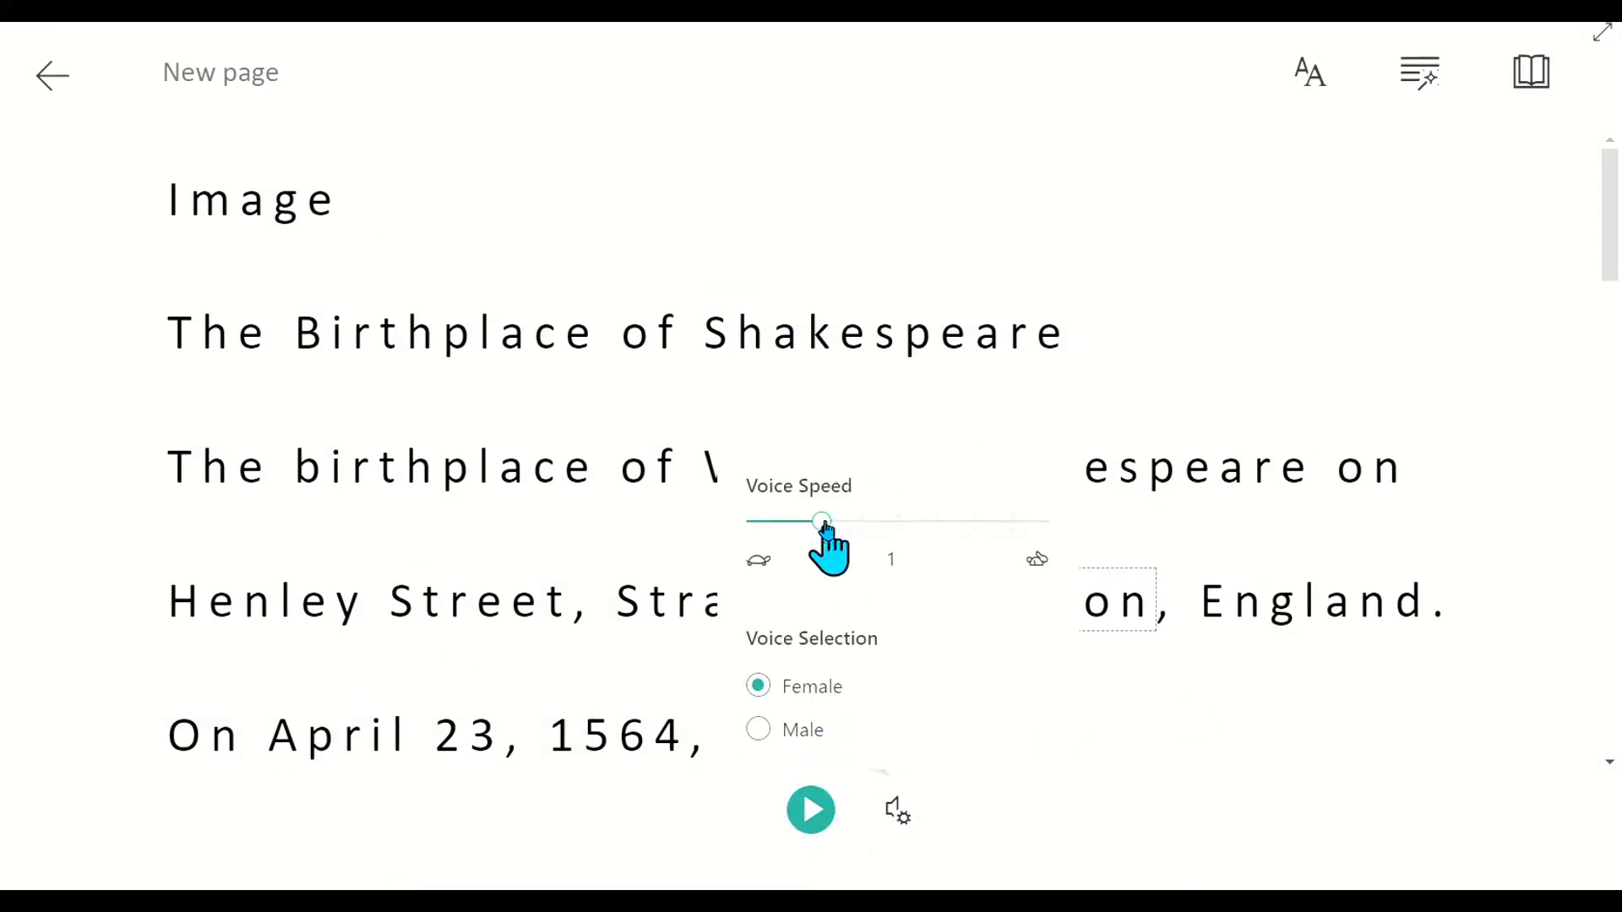
mouse_move(823, 522)
mouse_down()
mouse_move(866, 522)
mouse_move(828, 524)
mouse_up()
- Enlarge the reading text and toggle wide letter spacing off and back on
click(1264, 314)
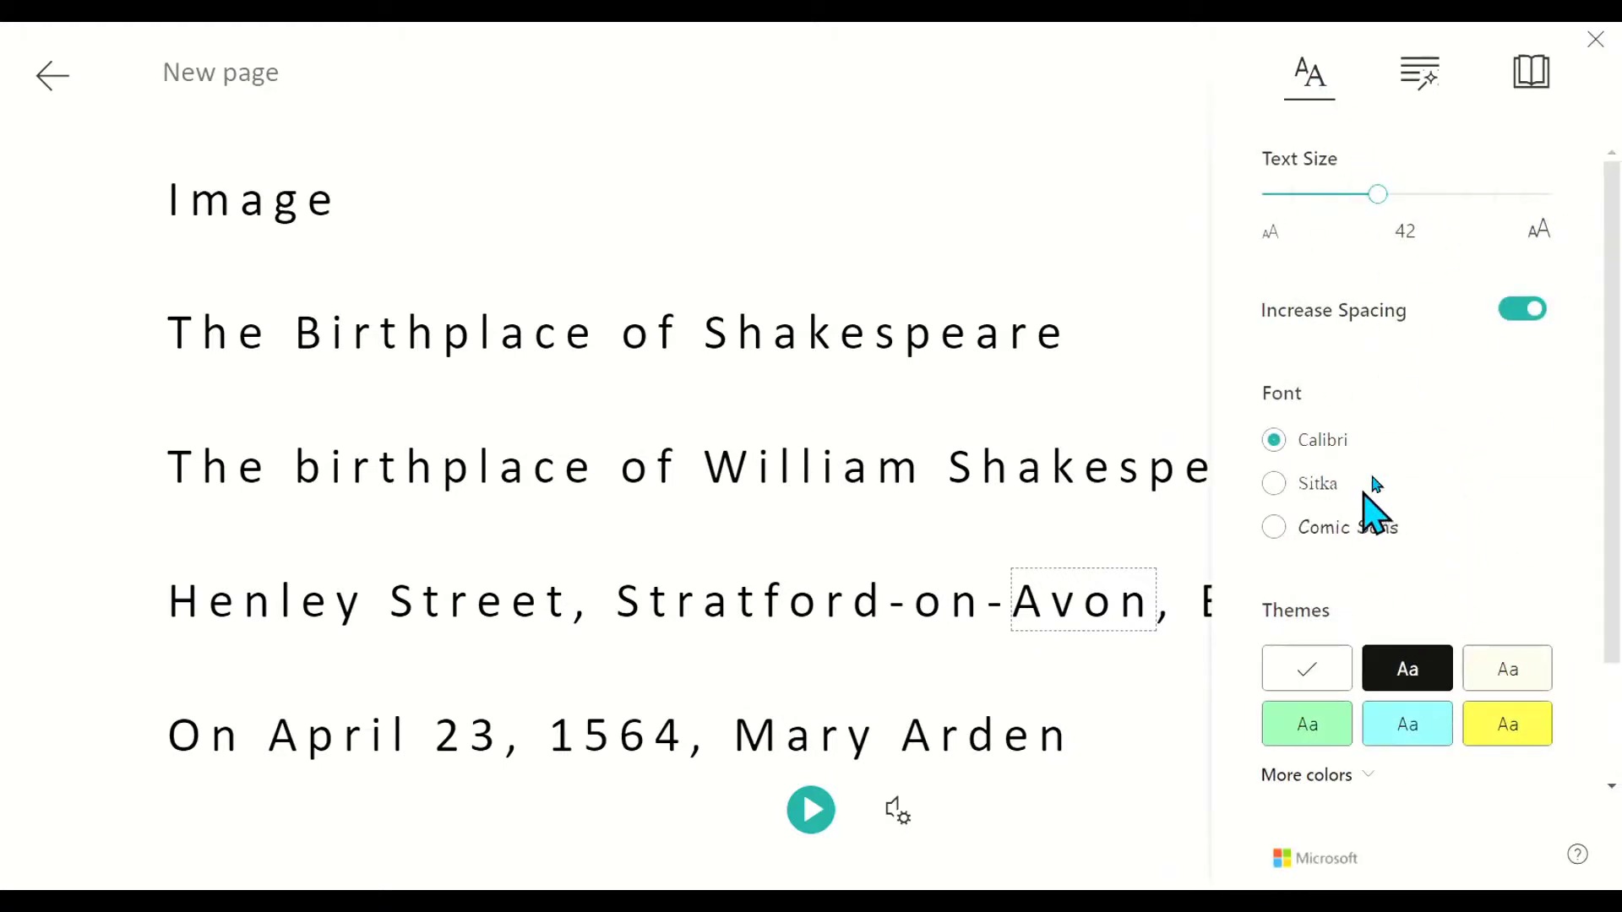
mouse_move(1380, 201)
mouse_down()
mouse_move(1430, 206)
mouse_move(1377, 201)
mouse_up()
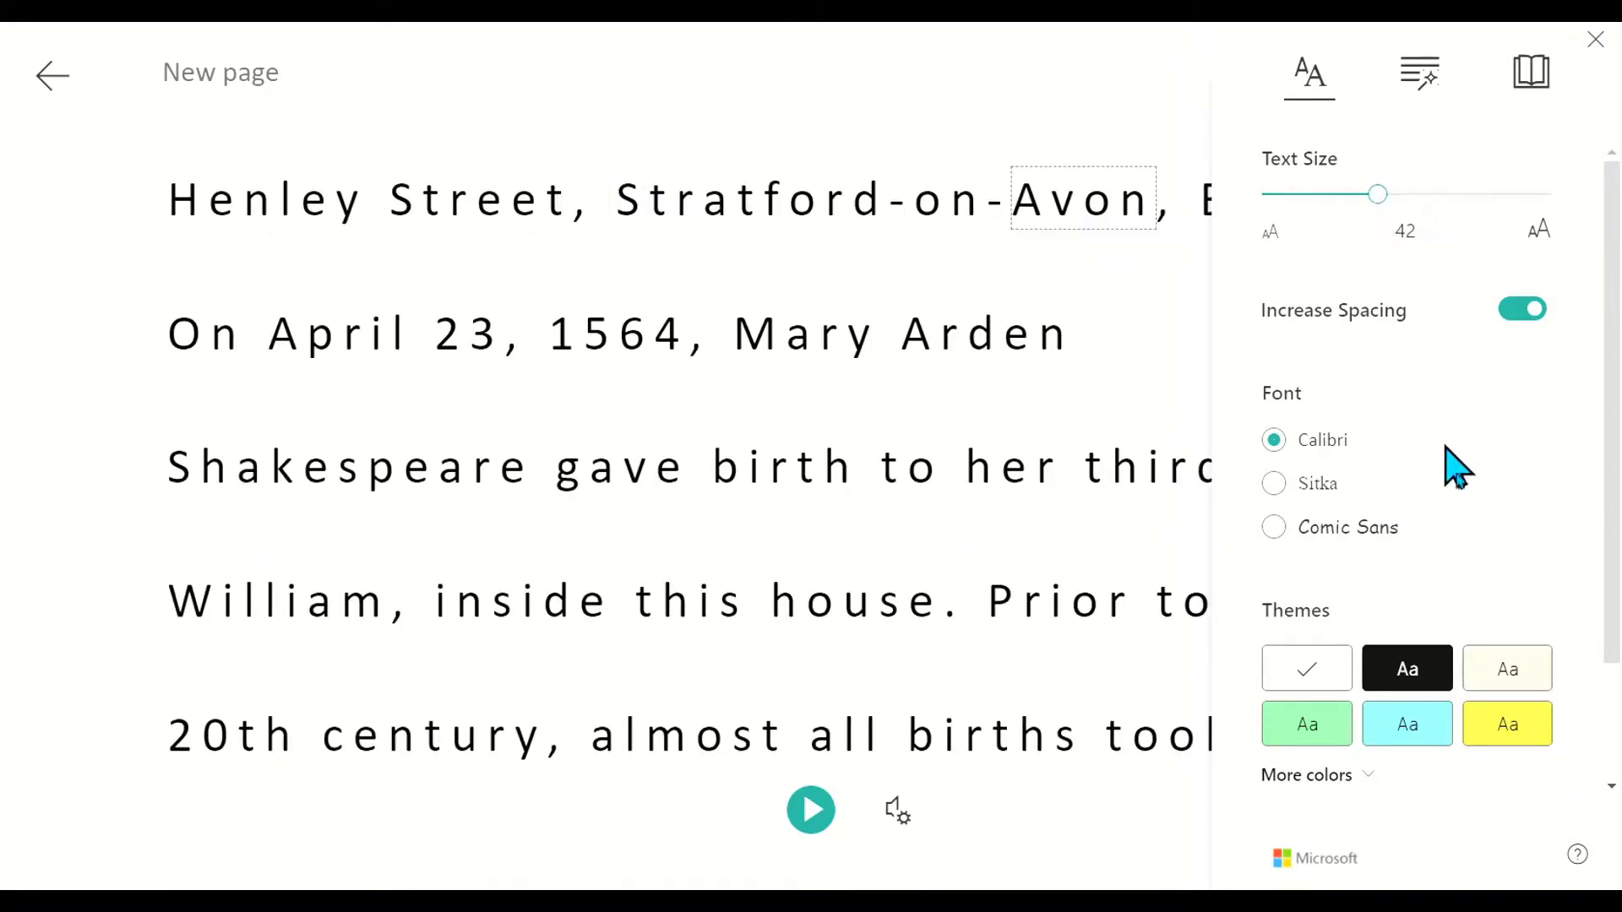
click(1518, 313)
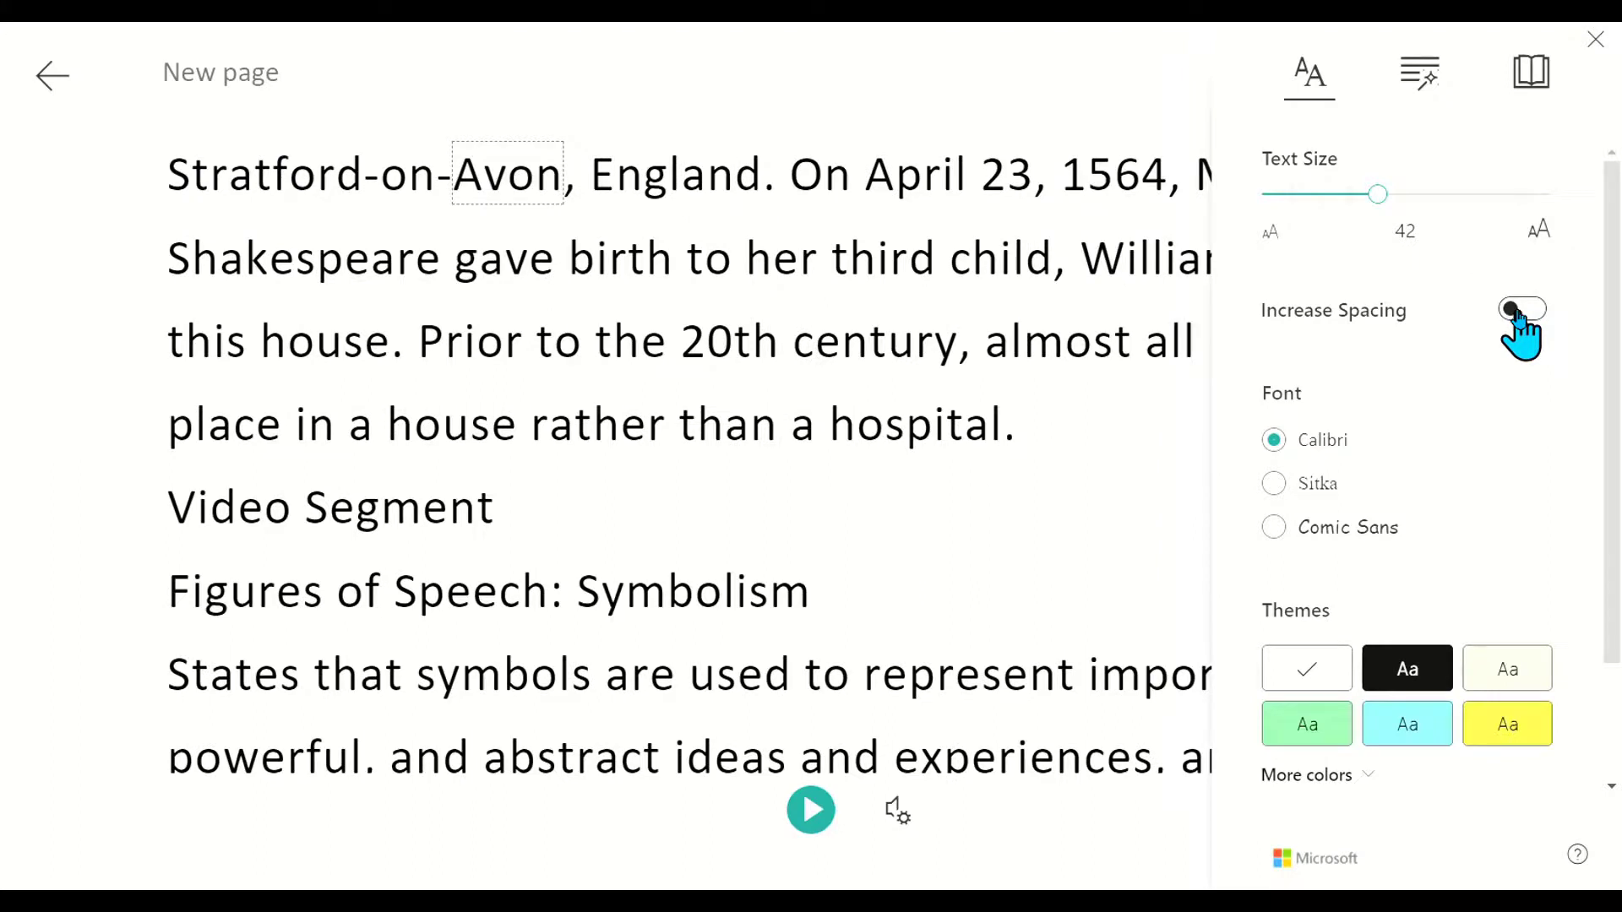
click(1530, 313)
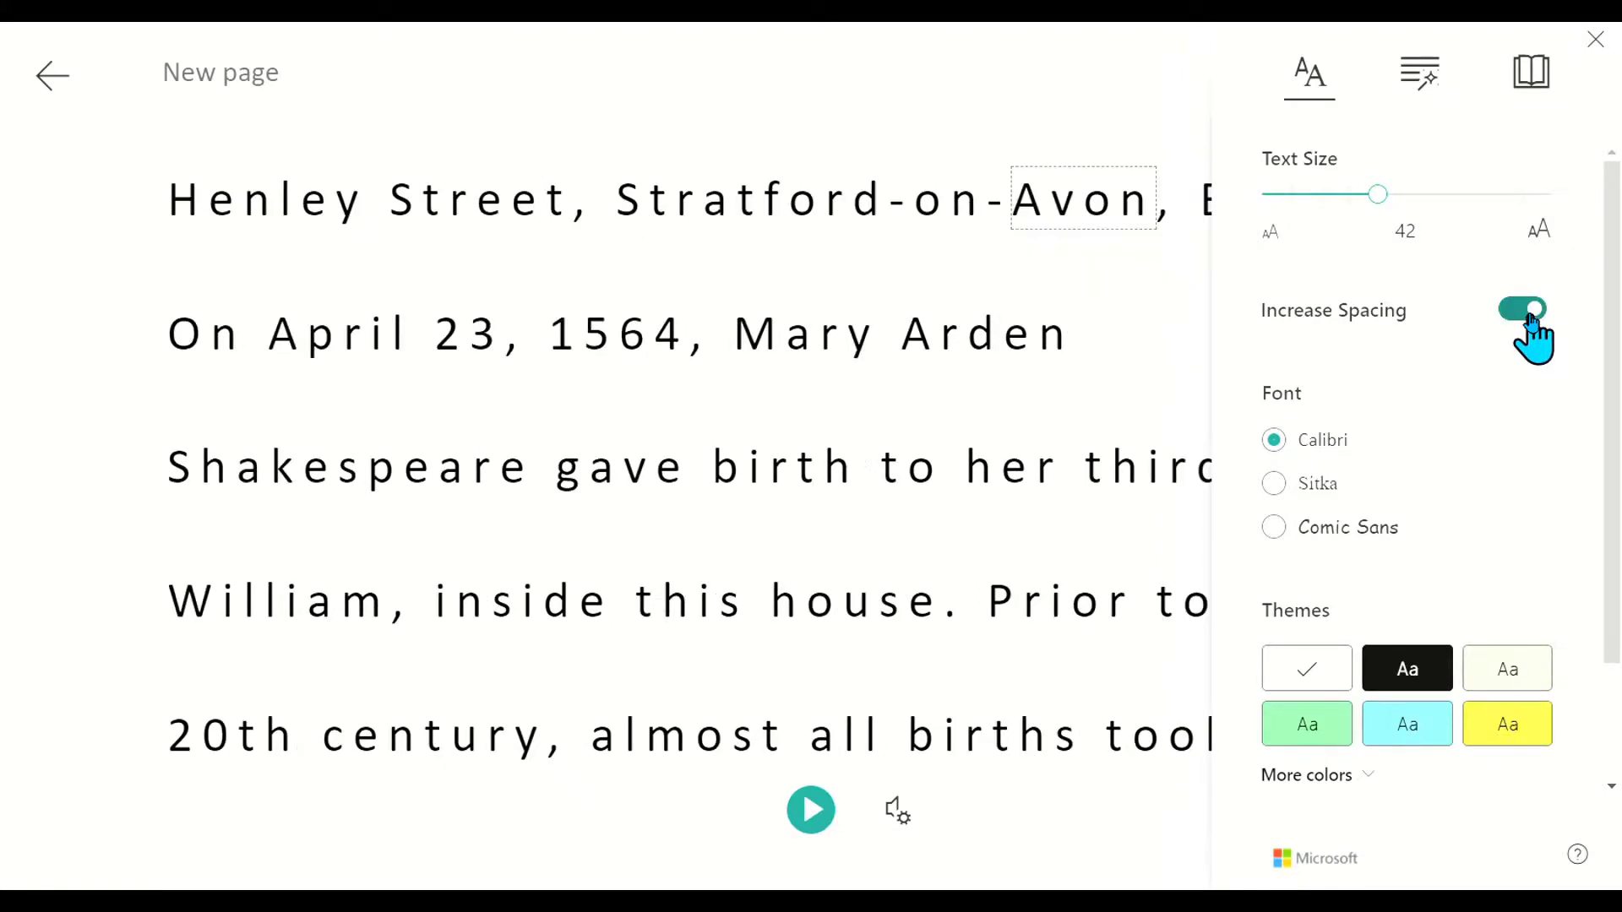
- Switch the font to Sitka and the page theme to cyan
click(1275, 525)
click(1274, 484)
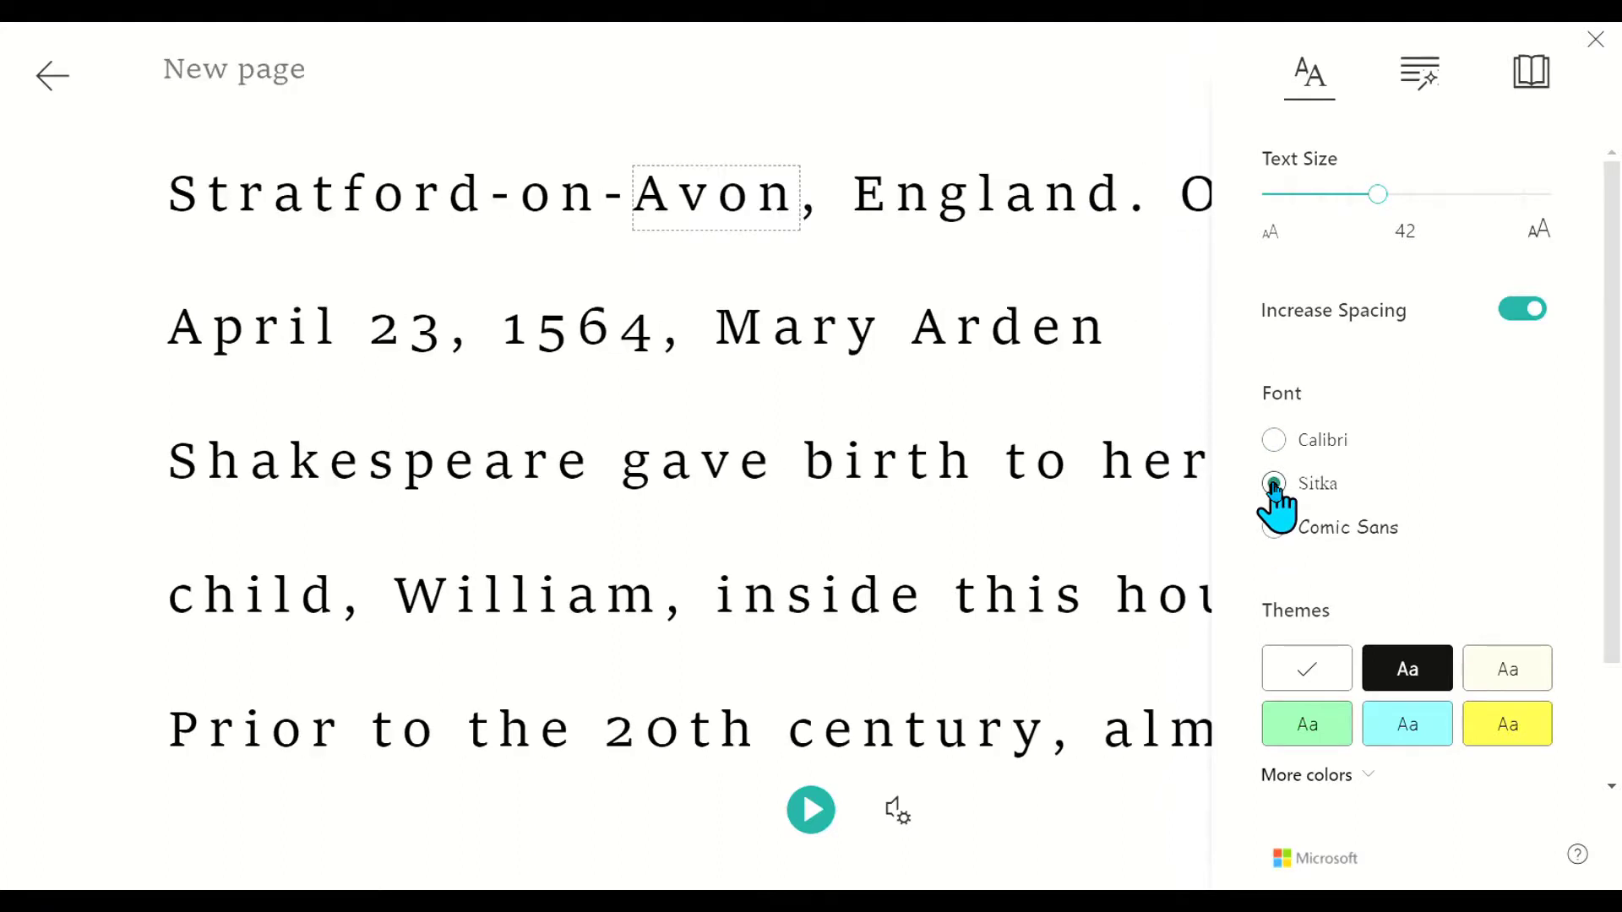
scroll(1441, 778, down, 2)
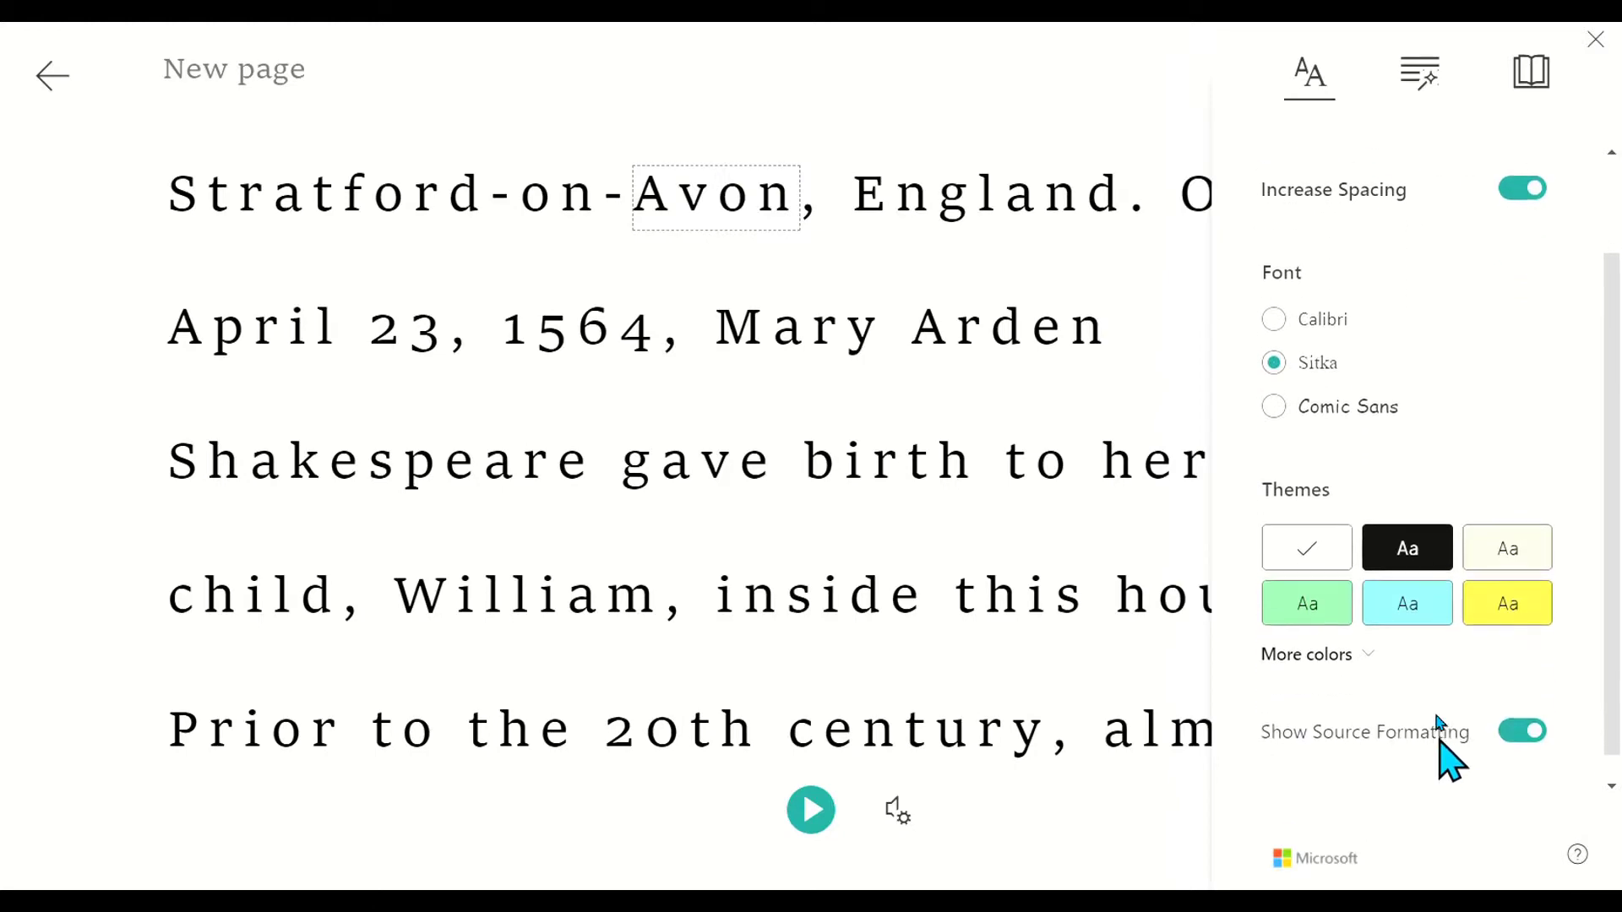
click(1423, 549)
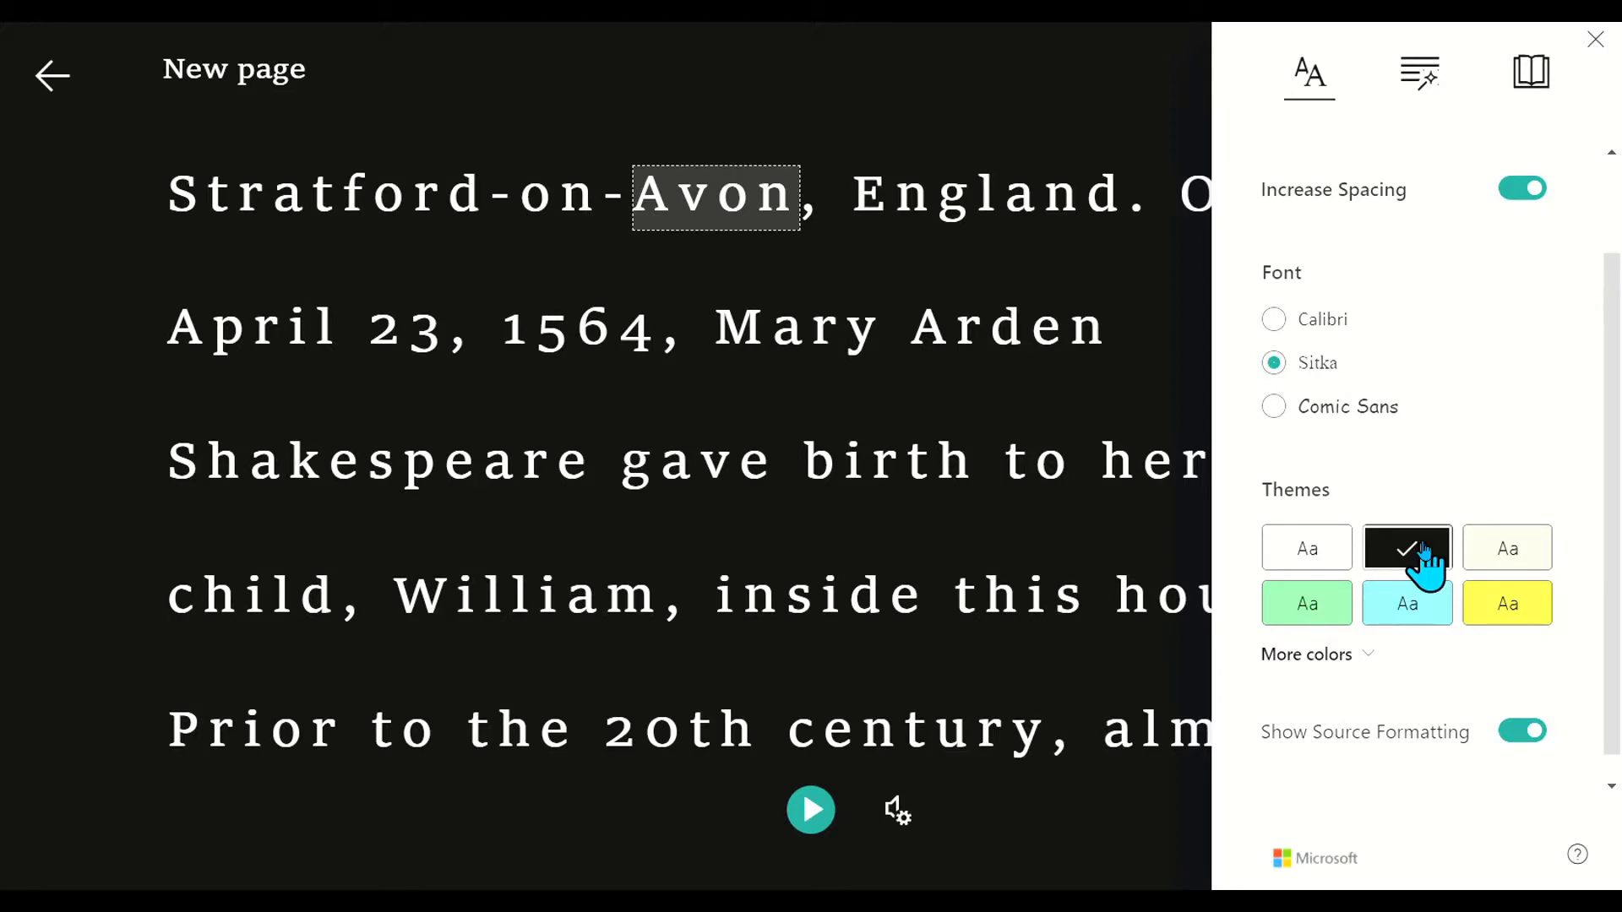
click(1416, 600)
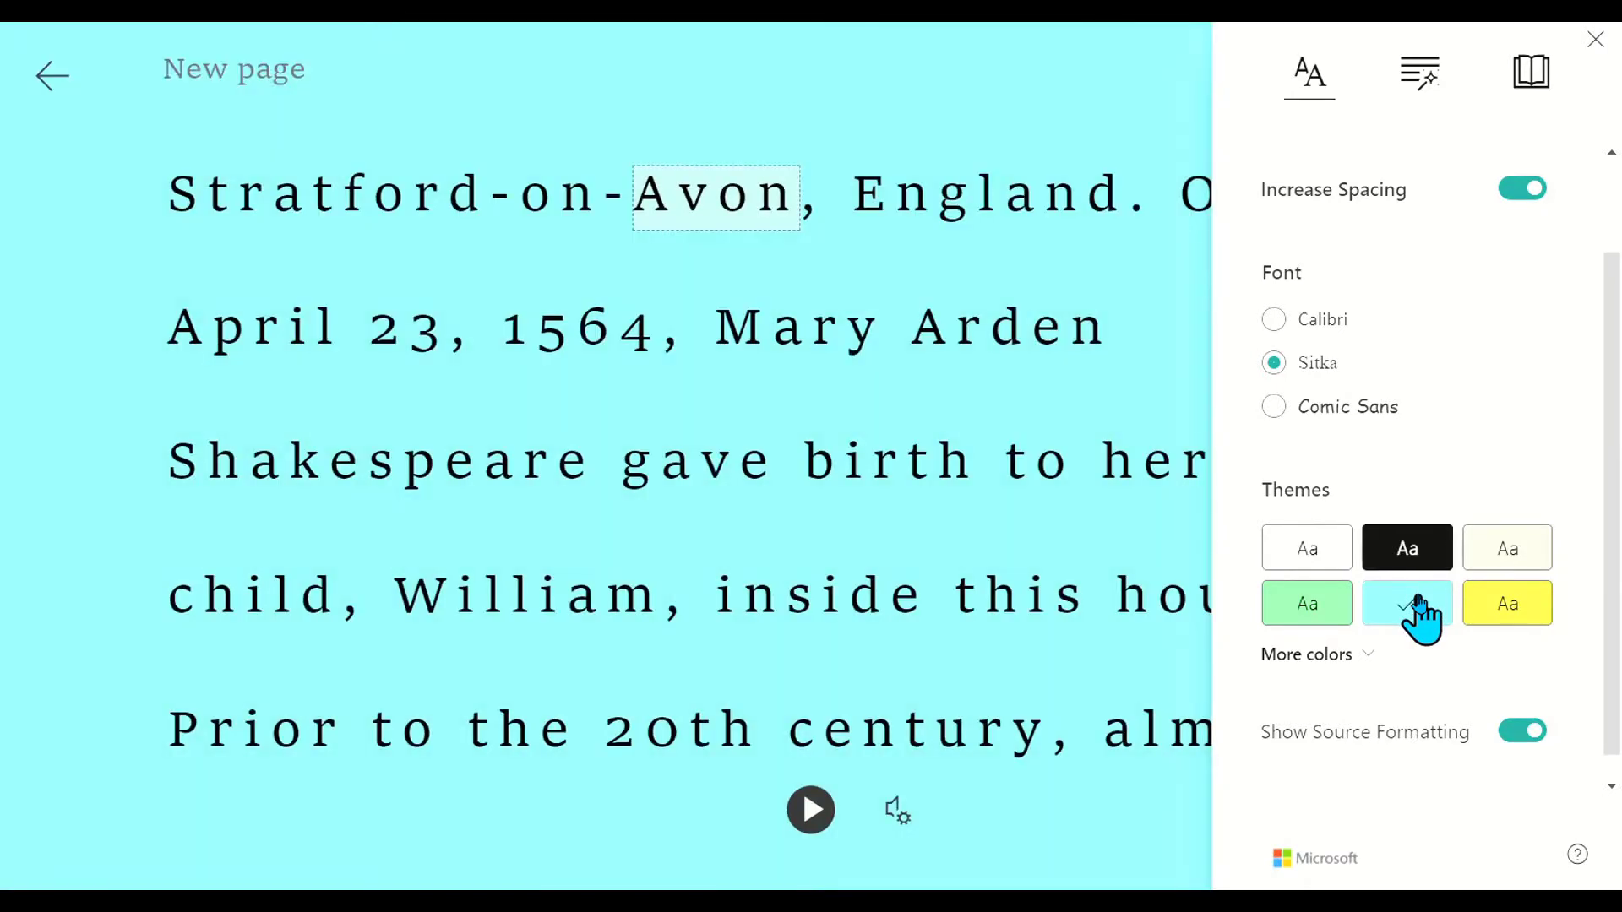
- Colour nouns, verbs, adjectives and adverbs, briefly trying part-of-speech labels and syllables
click(1420, 74)
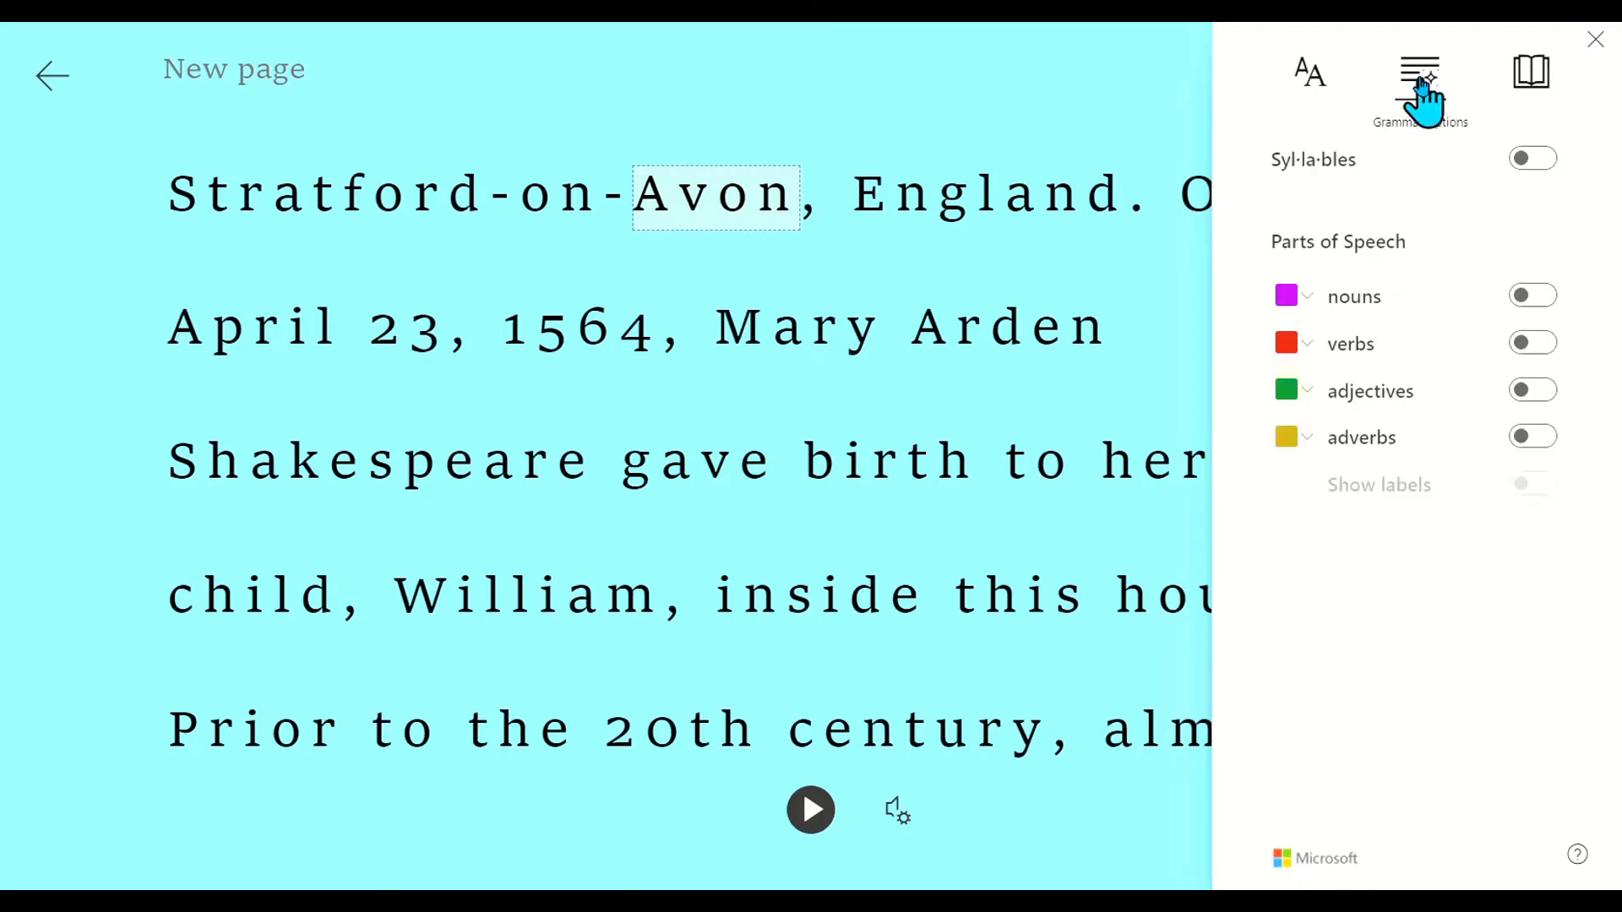
click(1539, 296)
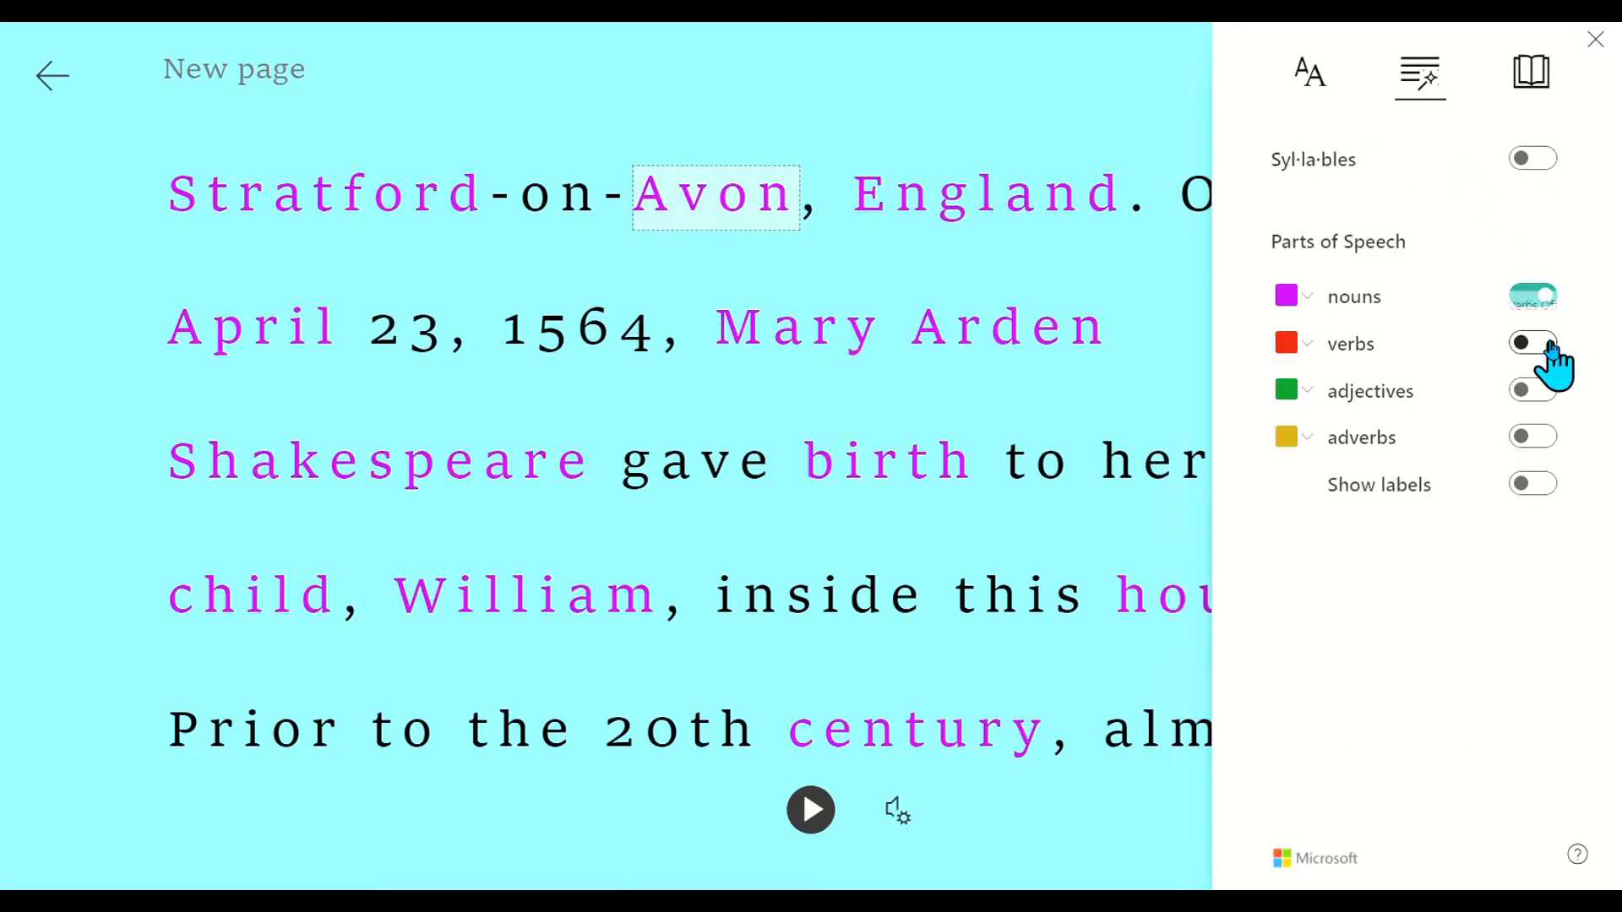
click(1544, 343)
click(1548, 390)
click(1551, 438)
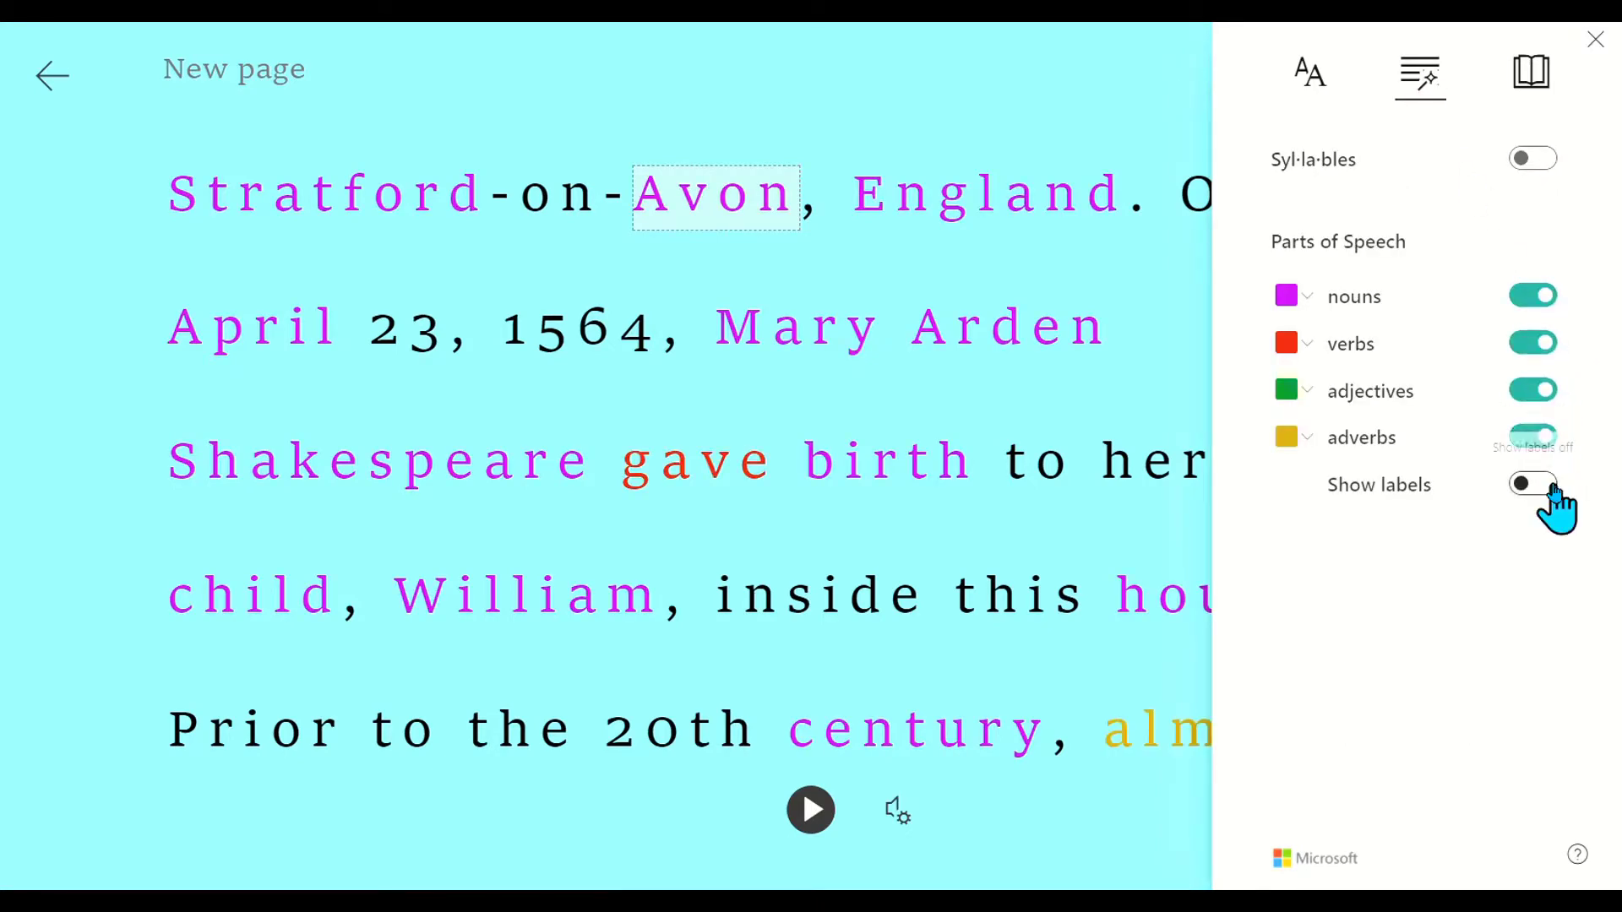
click(1550, 487)
click(1553, 488)
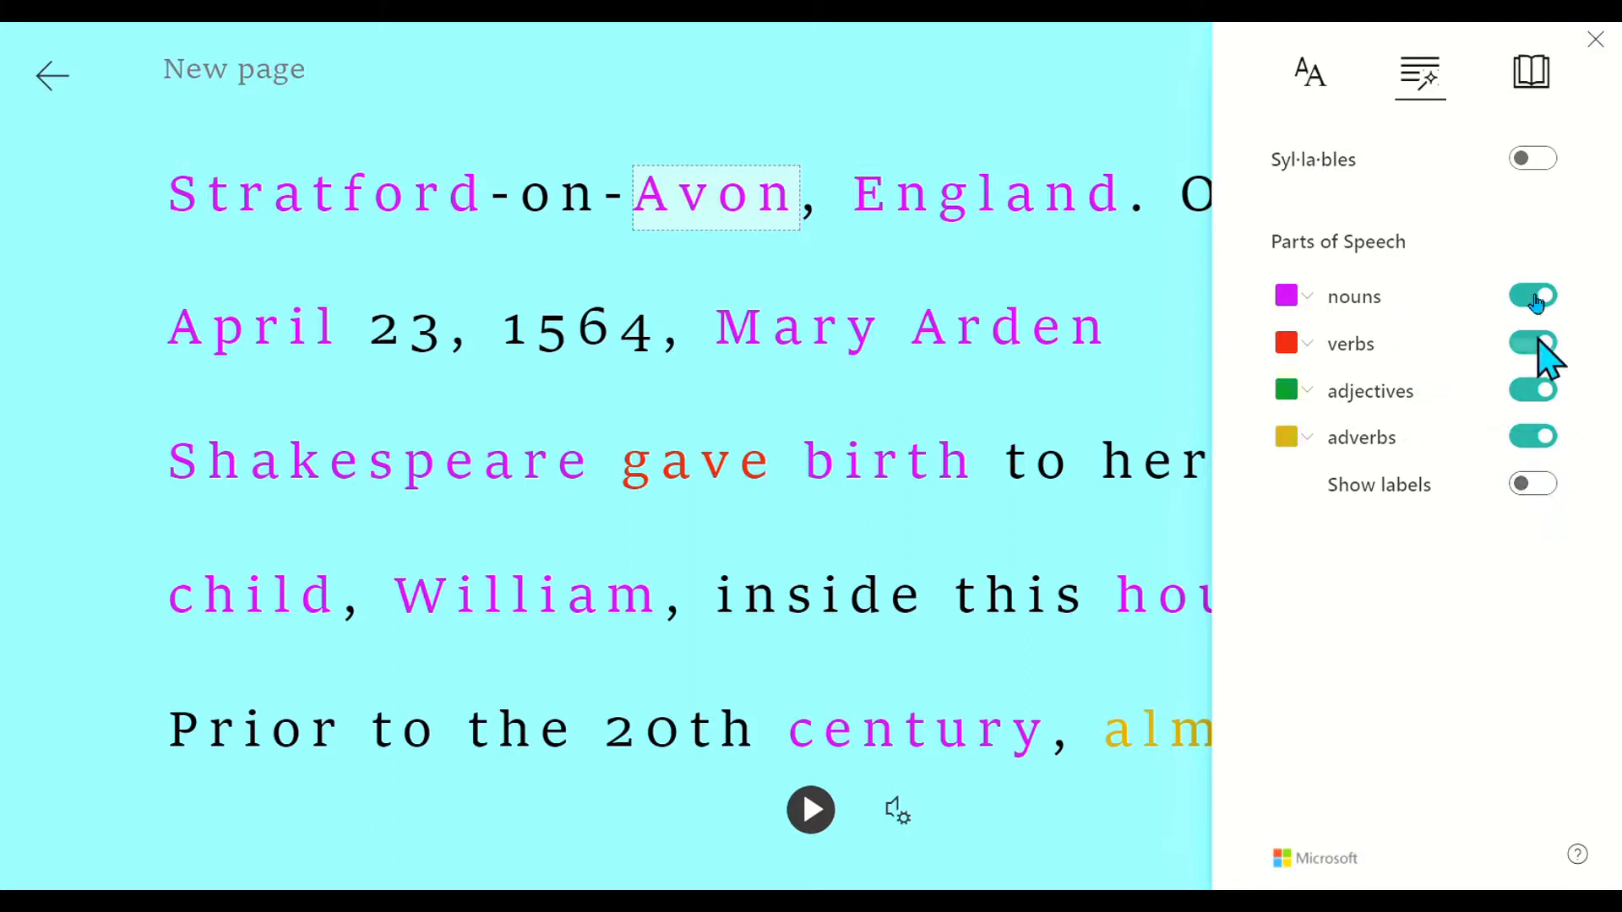
click(1534, 160)
click(1534, 160)
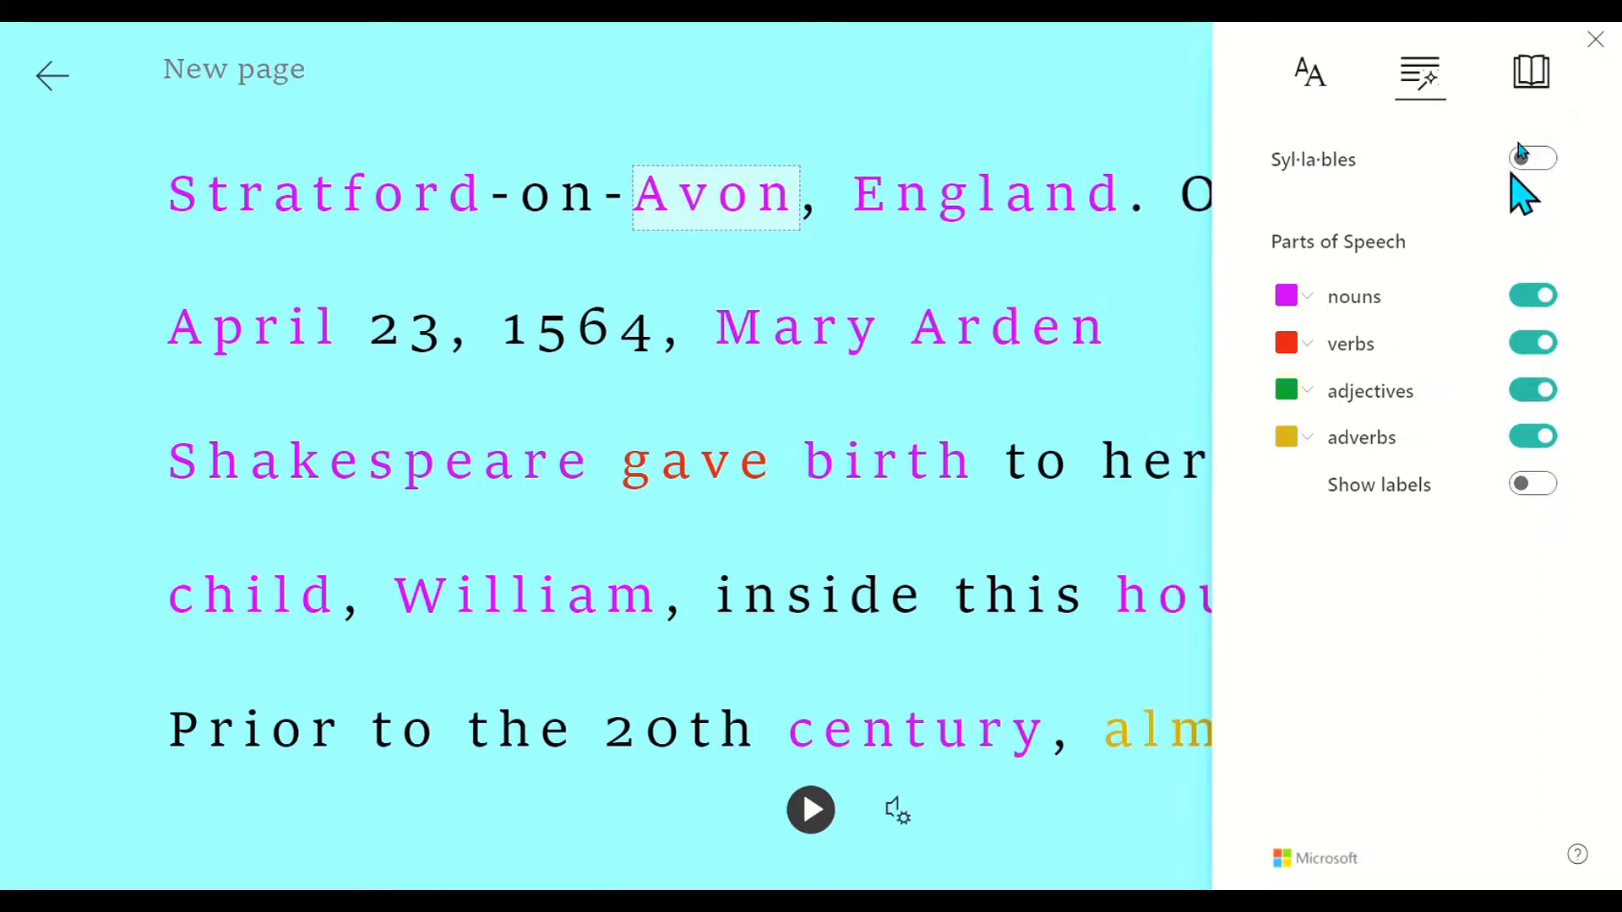
- Turn on Line Focus, view the picture for 'house', then turn off Picture Dictionary
click(1529, 84)
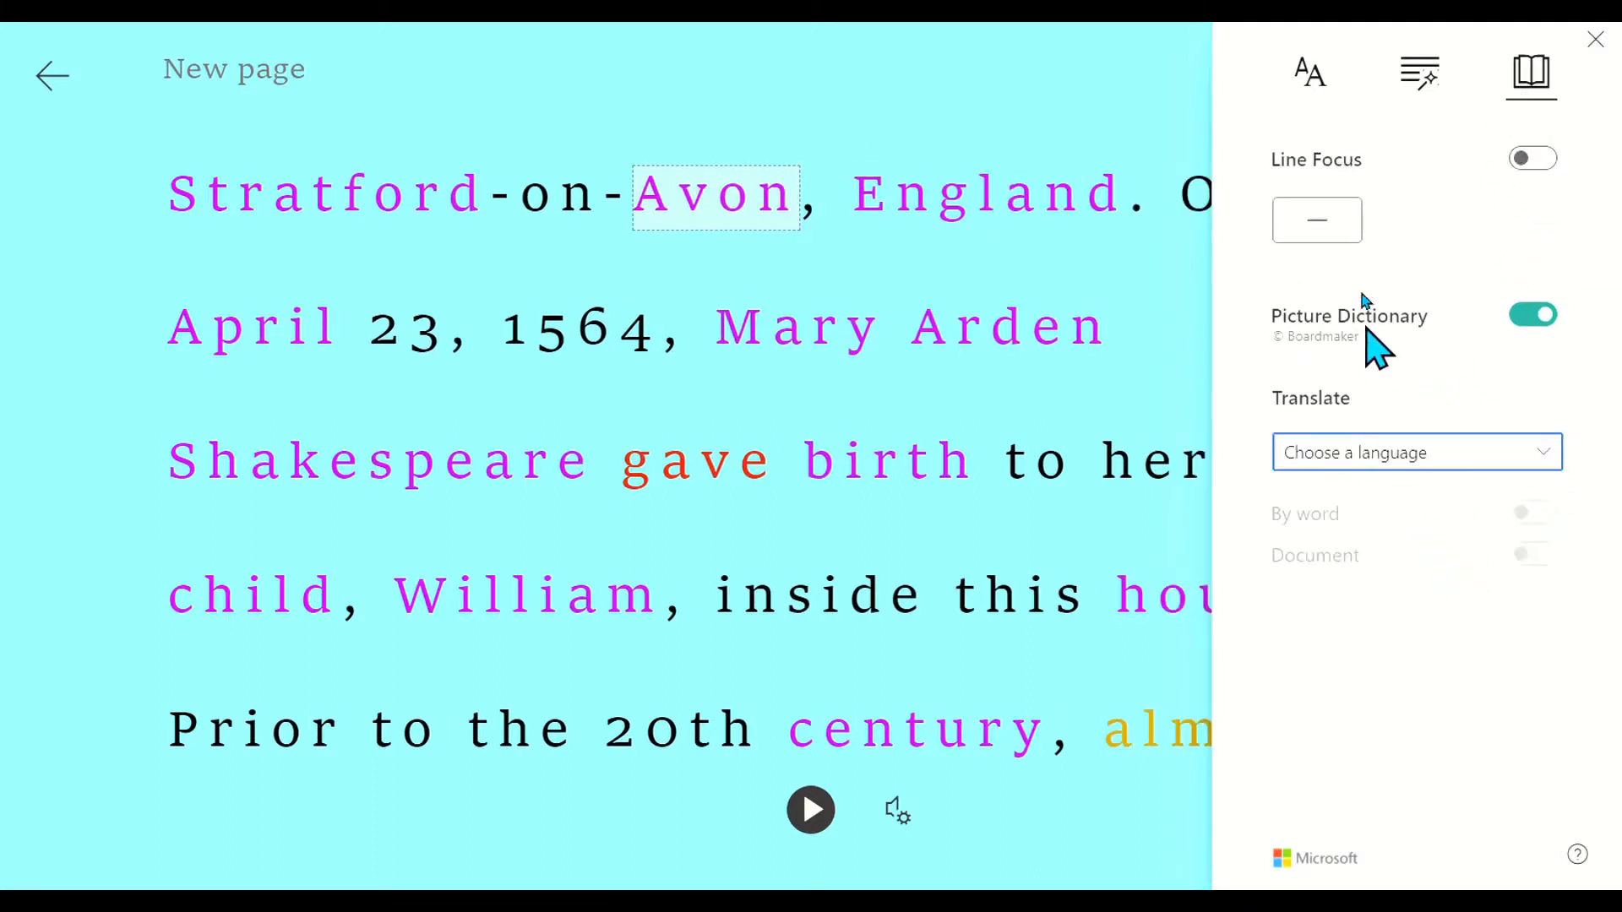
click(1535, 159)
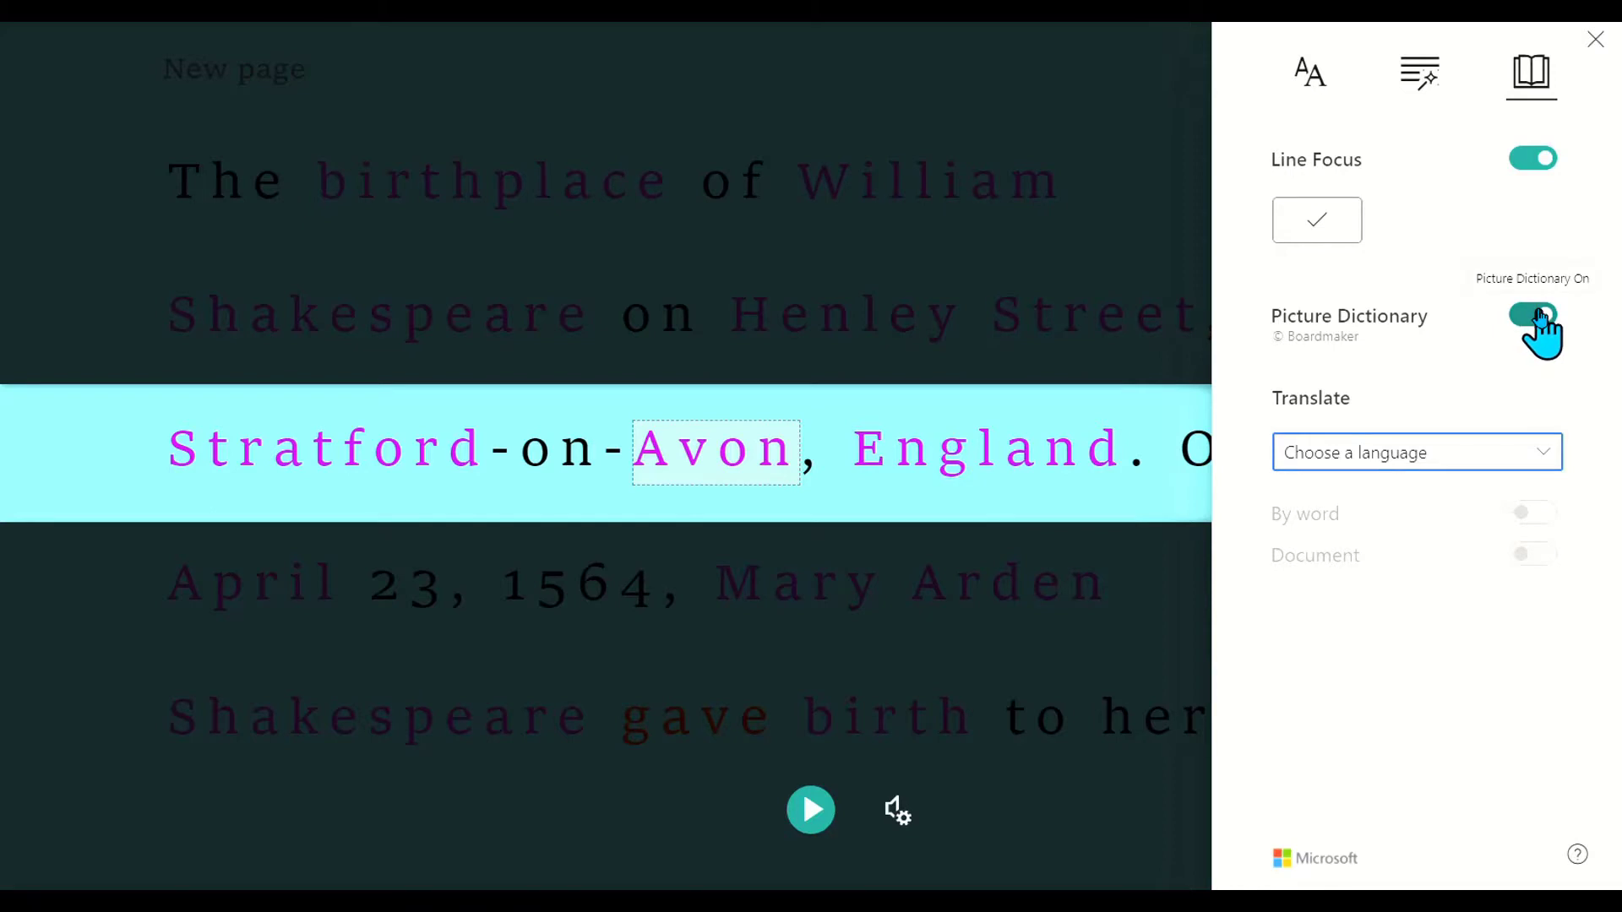
click(1332, 478)
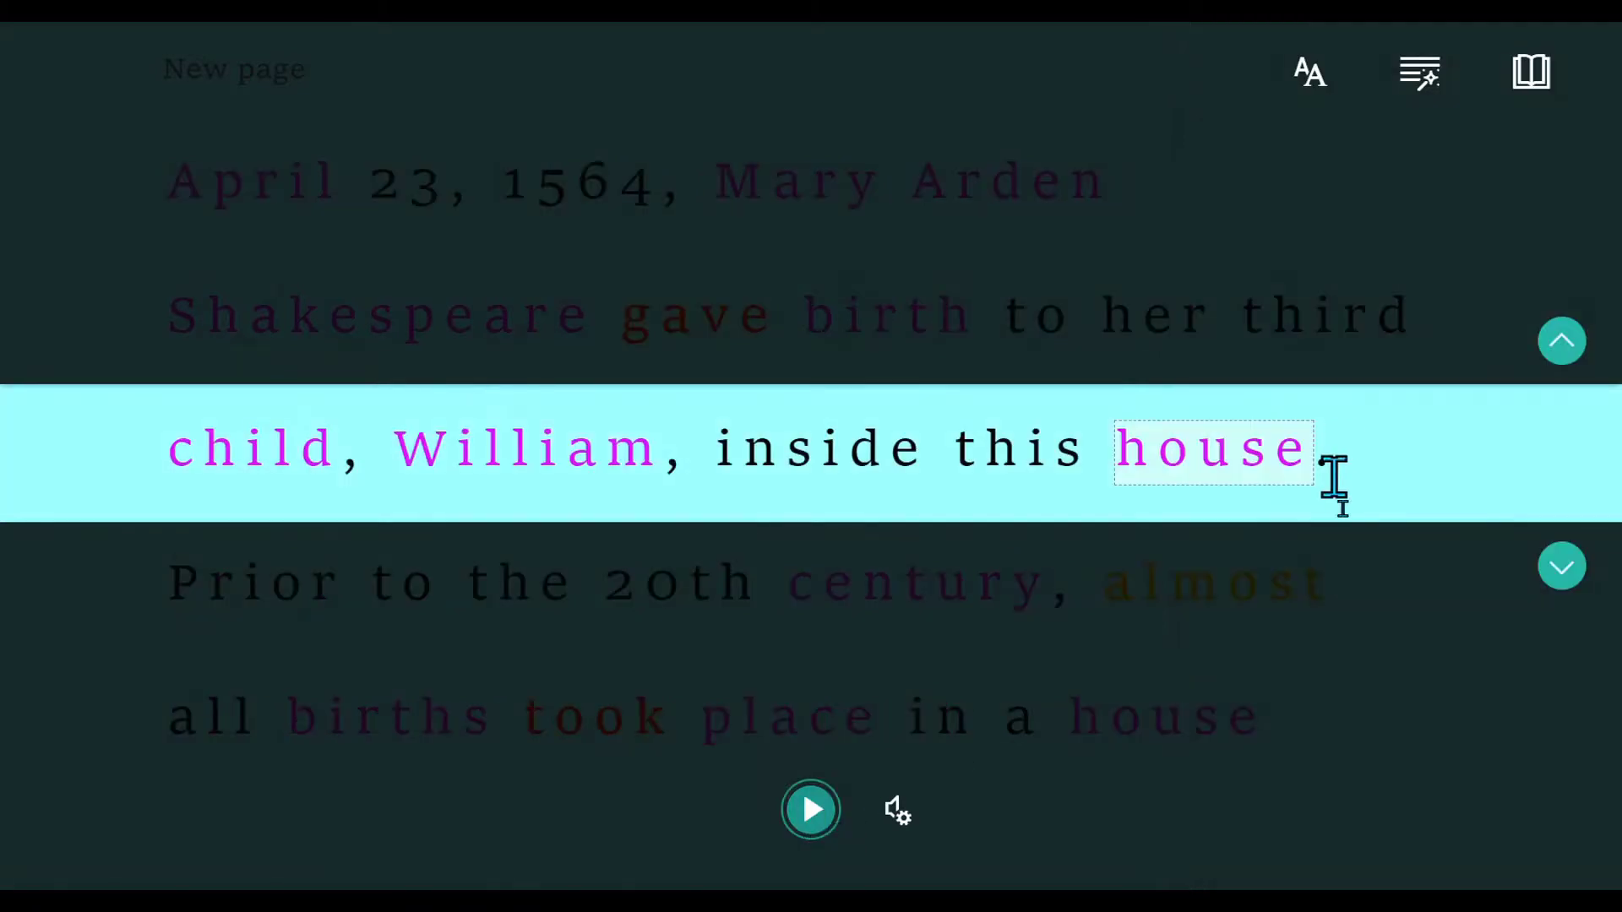
click(1259, 475)
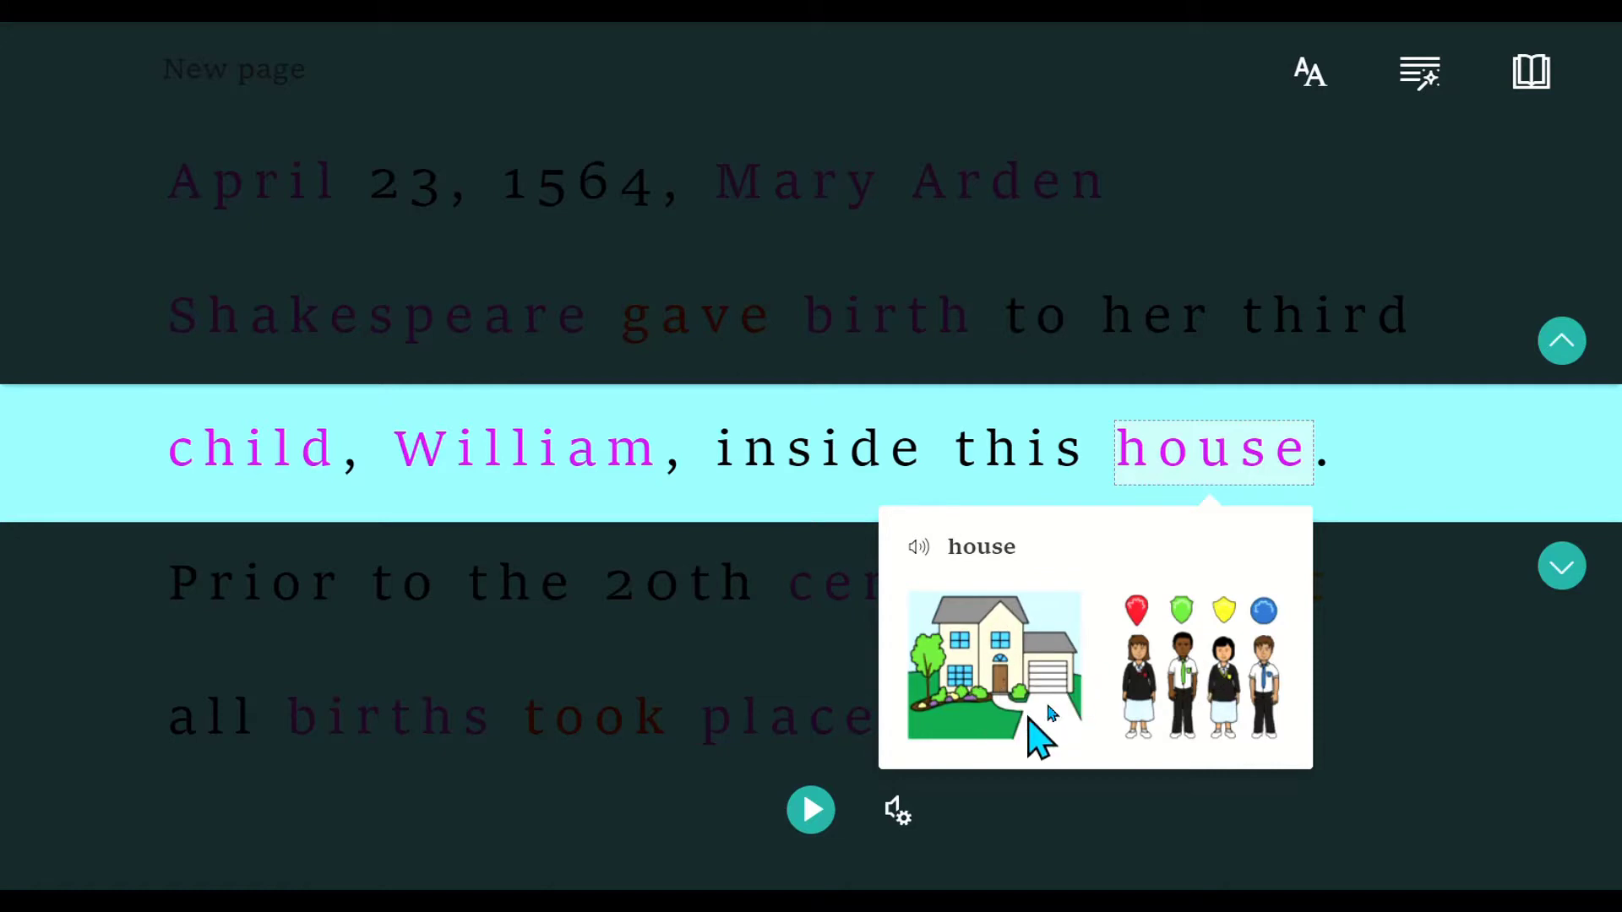
click(1529, 75)
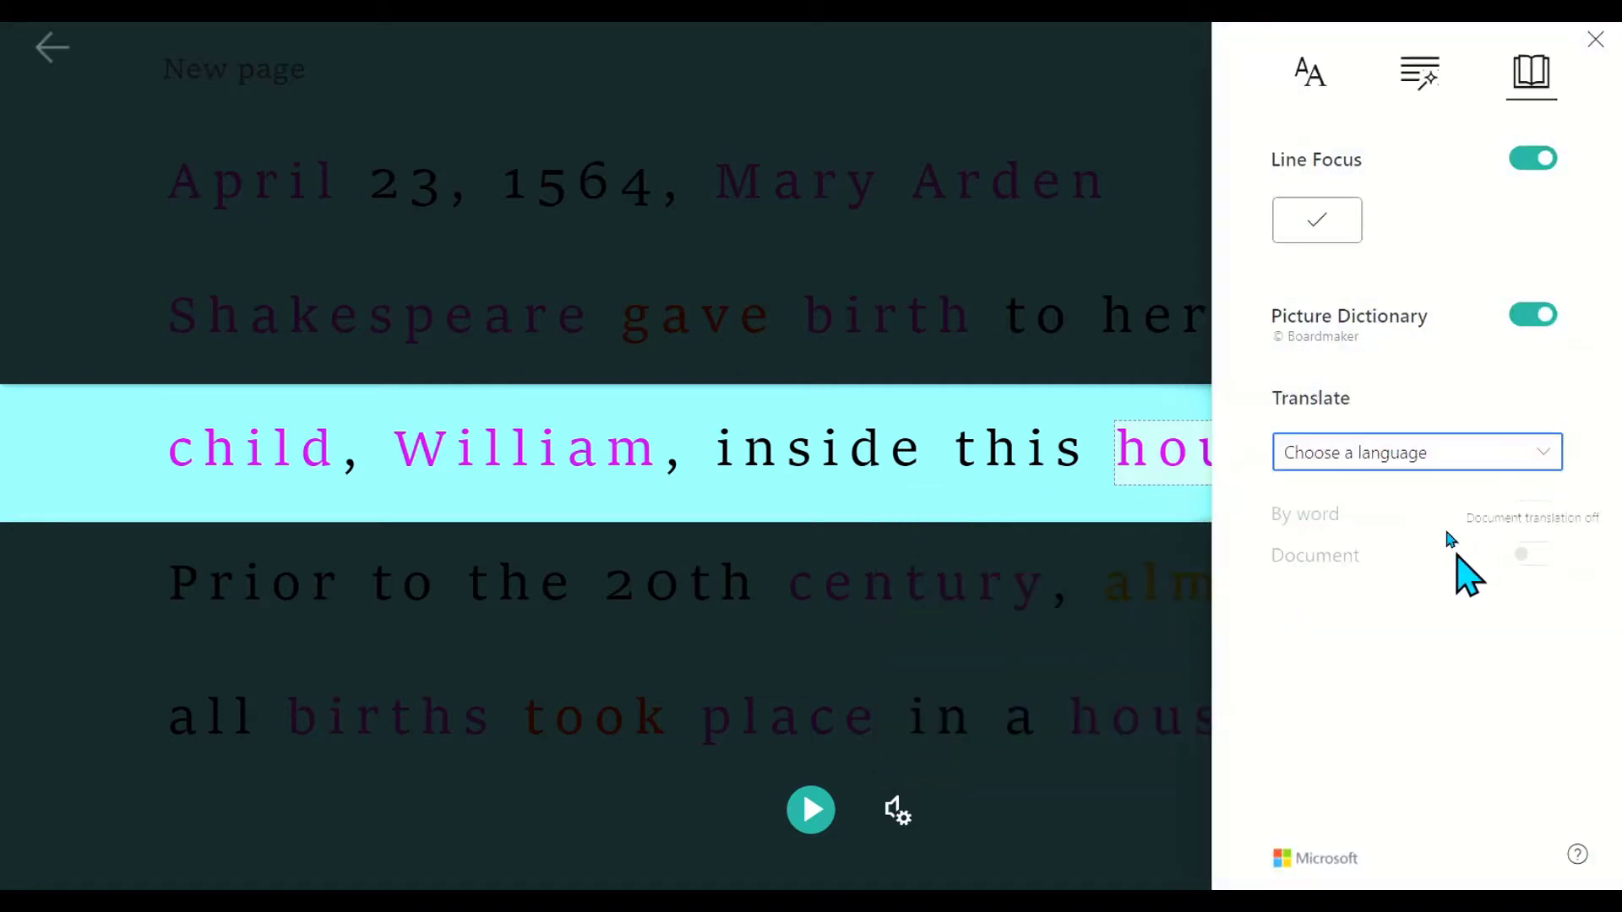
click(1533, 319)
- Turn off Line Focus and translate the whole page into Italian
click(1527, 162)
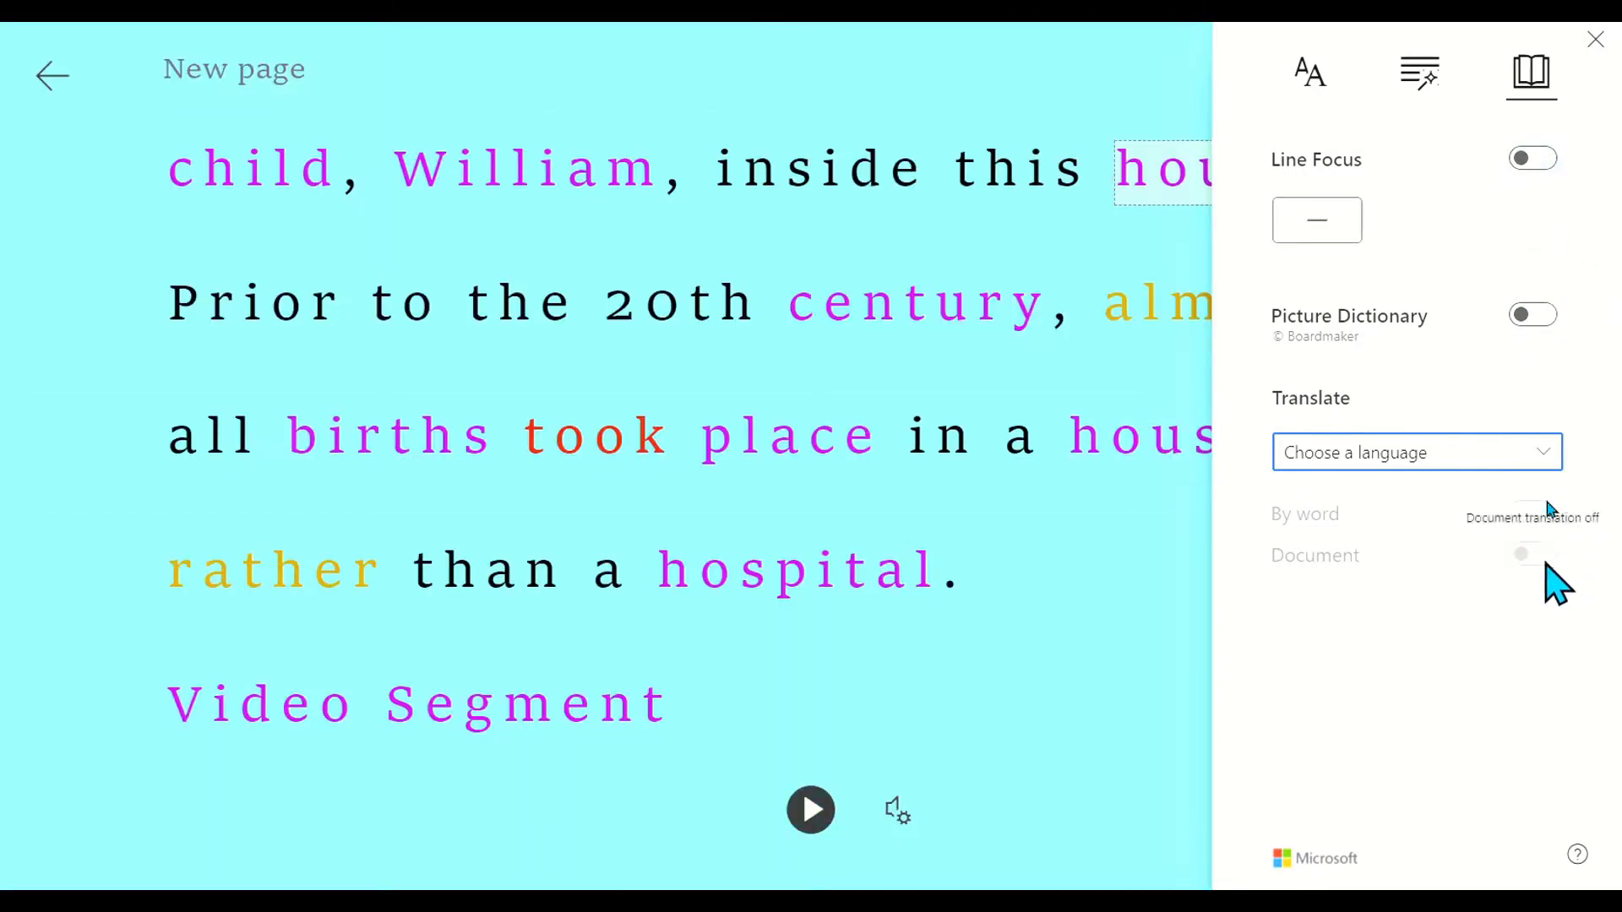
click(1539, 453)
click(1430, 315)
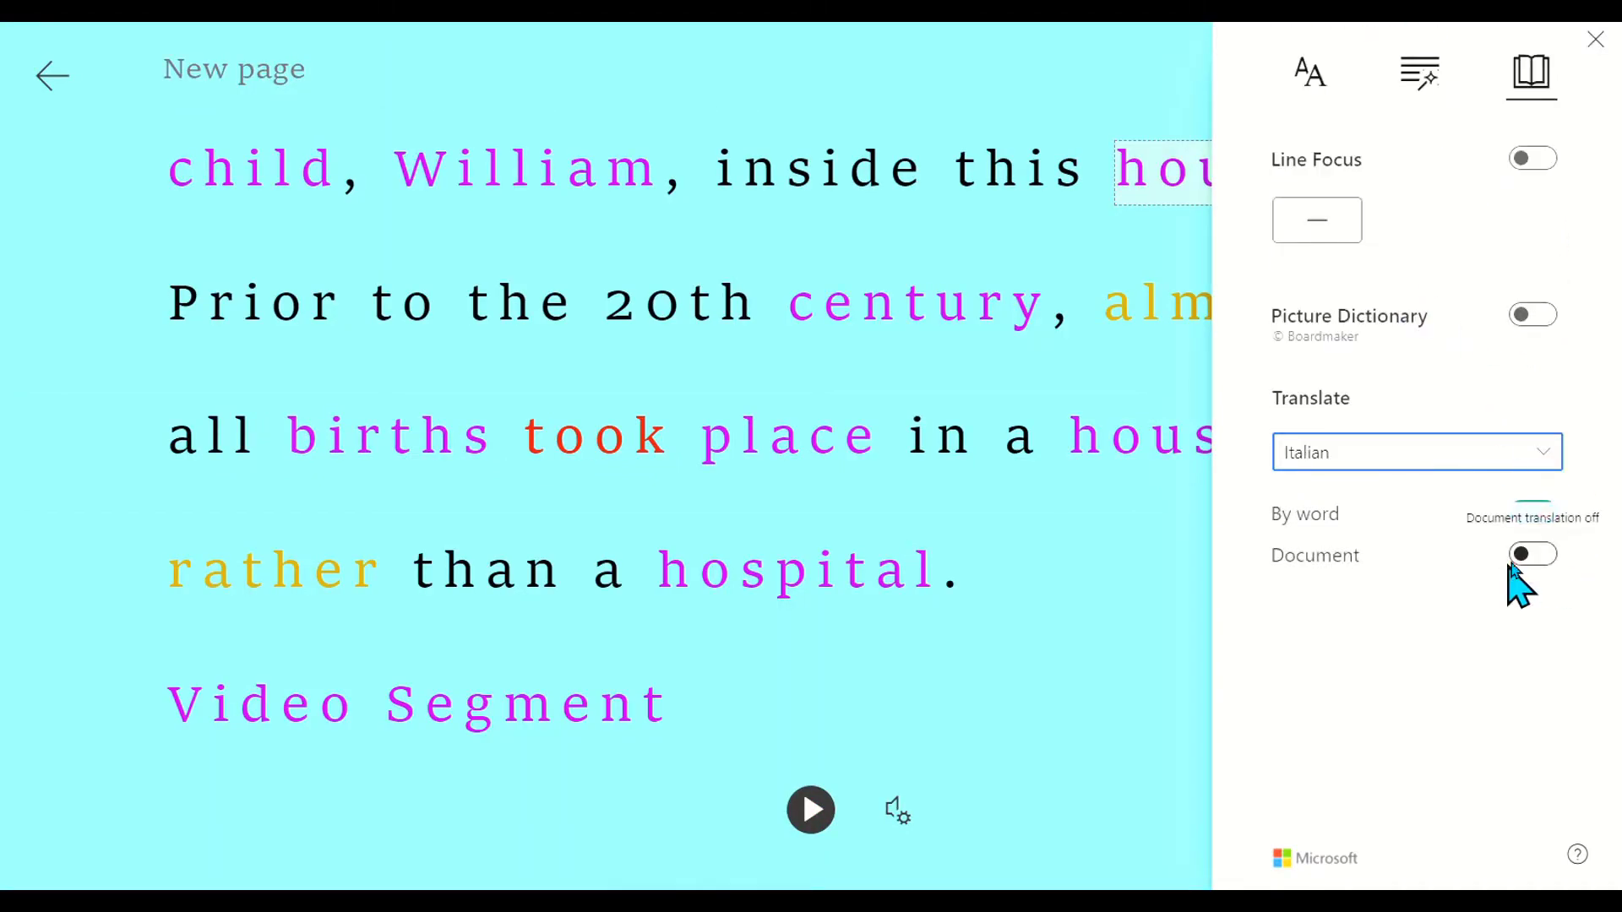
click(1543, 562)
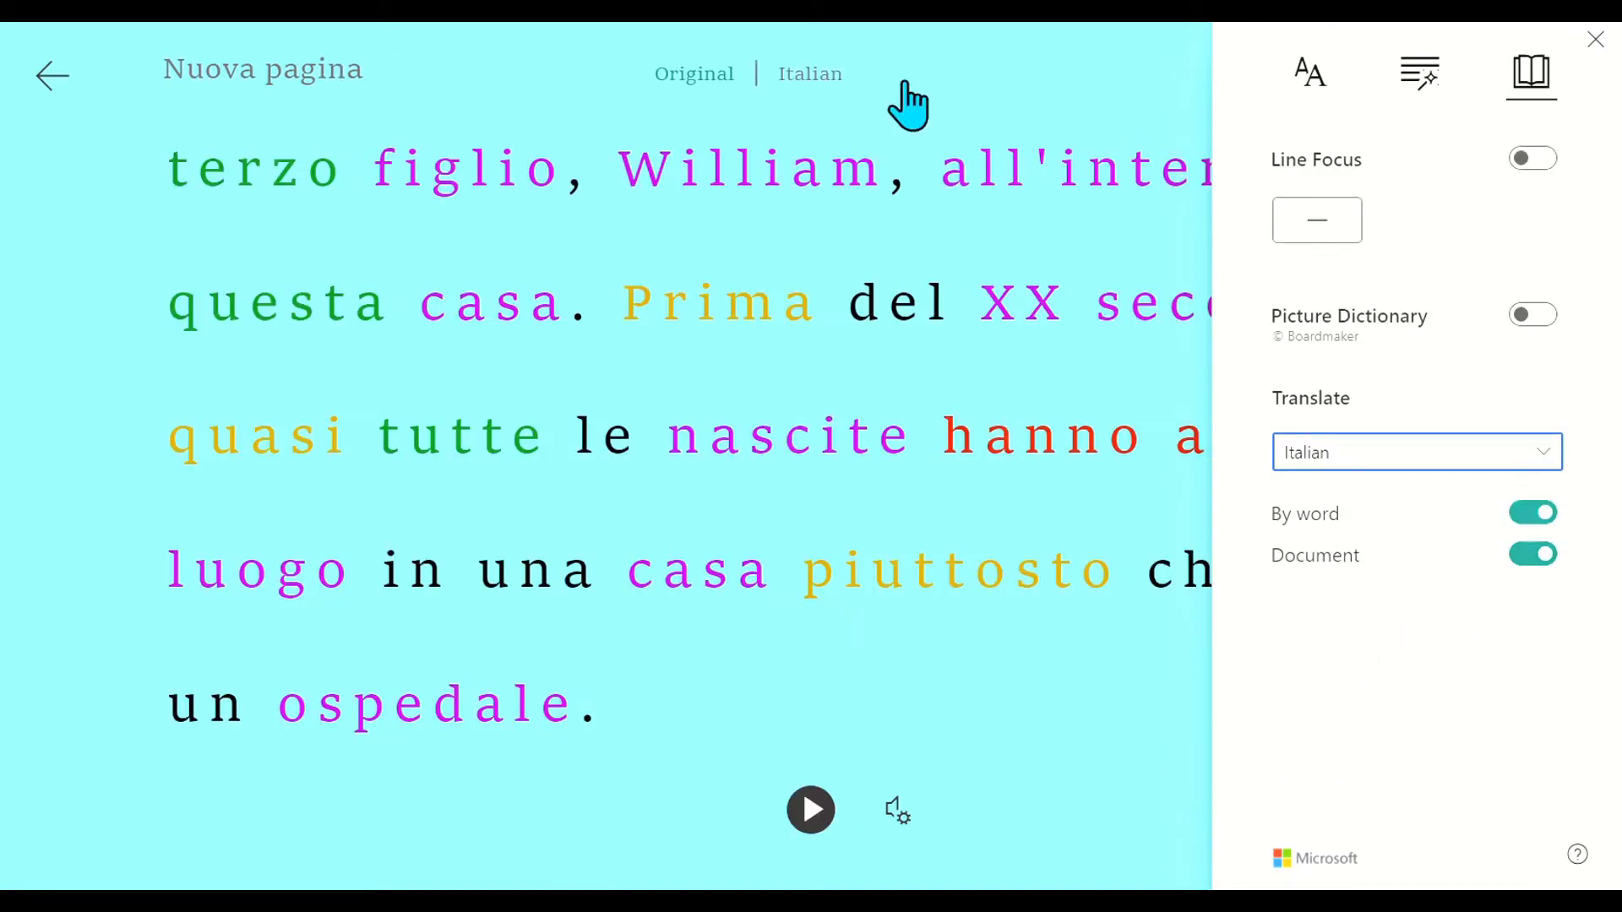
- Remove the noun, verb, adjective and adverb colouring from the text
click(1428, 77)
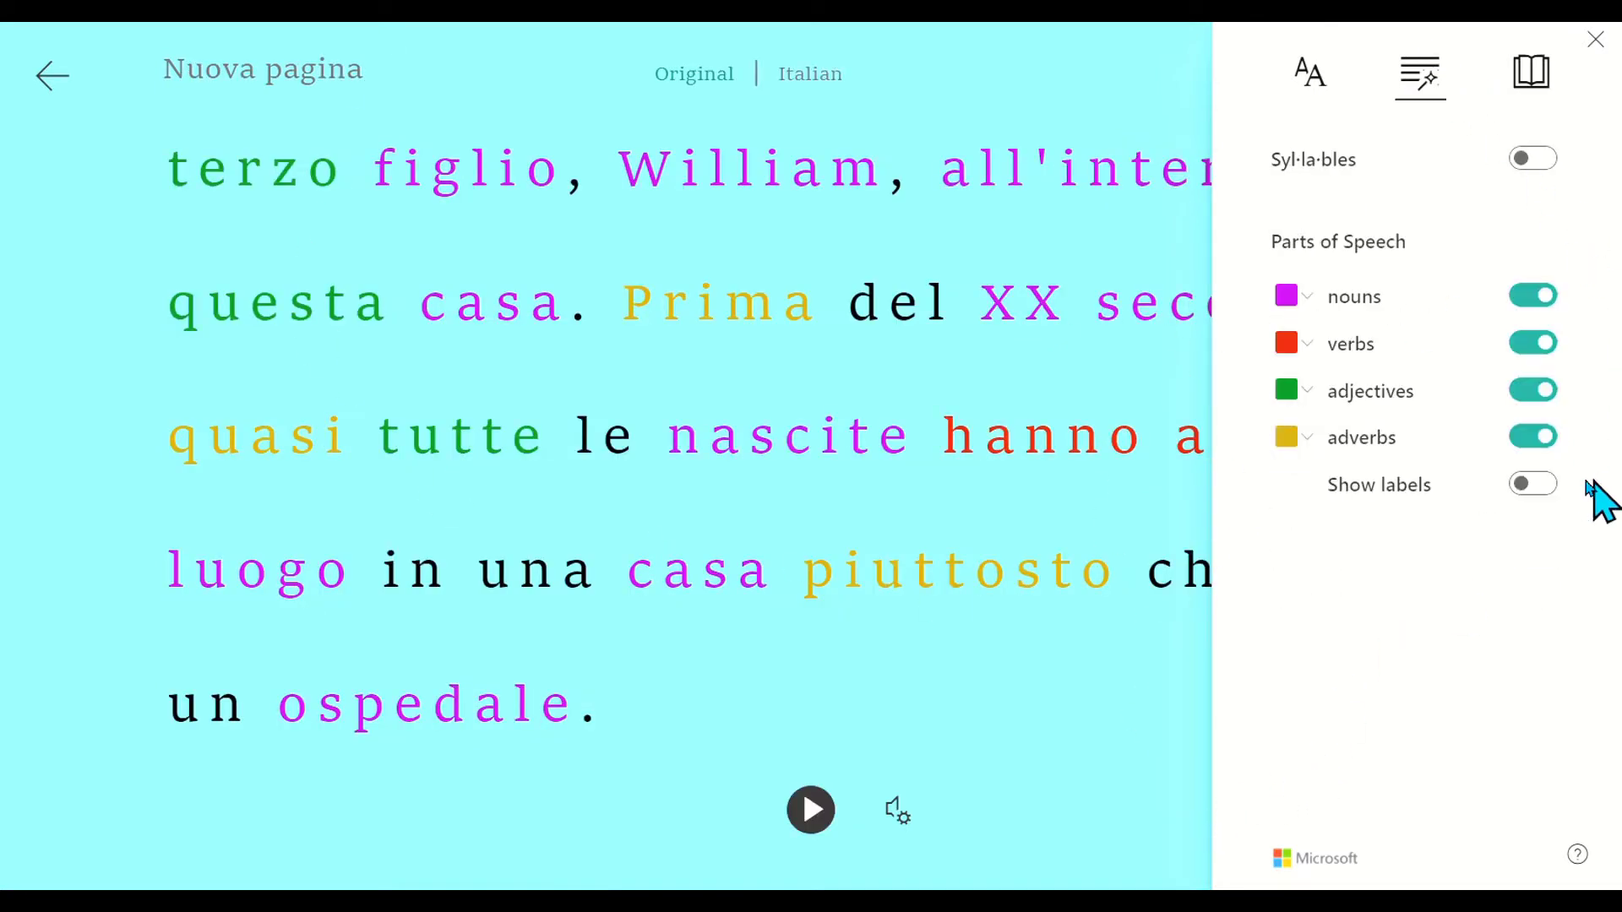
click(1526, 298)
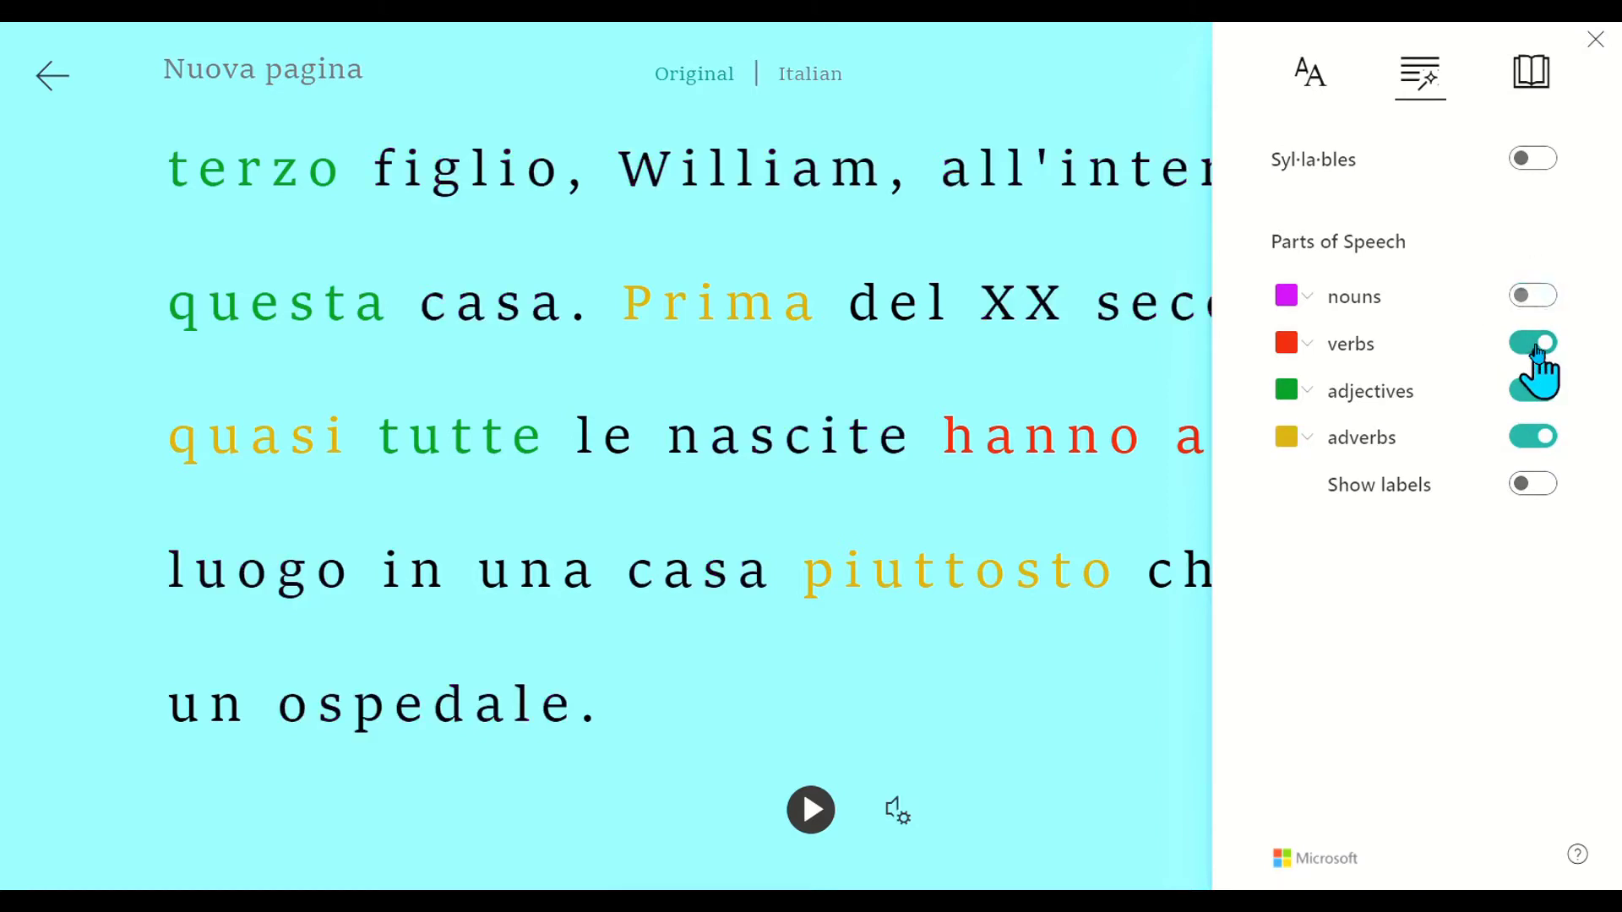
click(1527, 343)
click(1529, 390)
click(1531, 436)
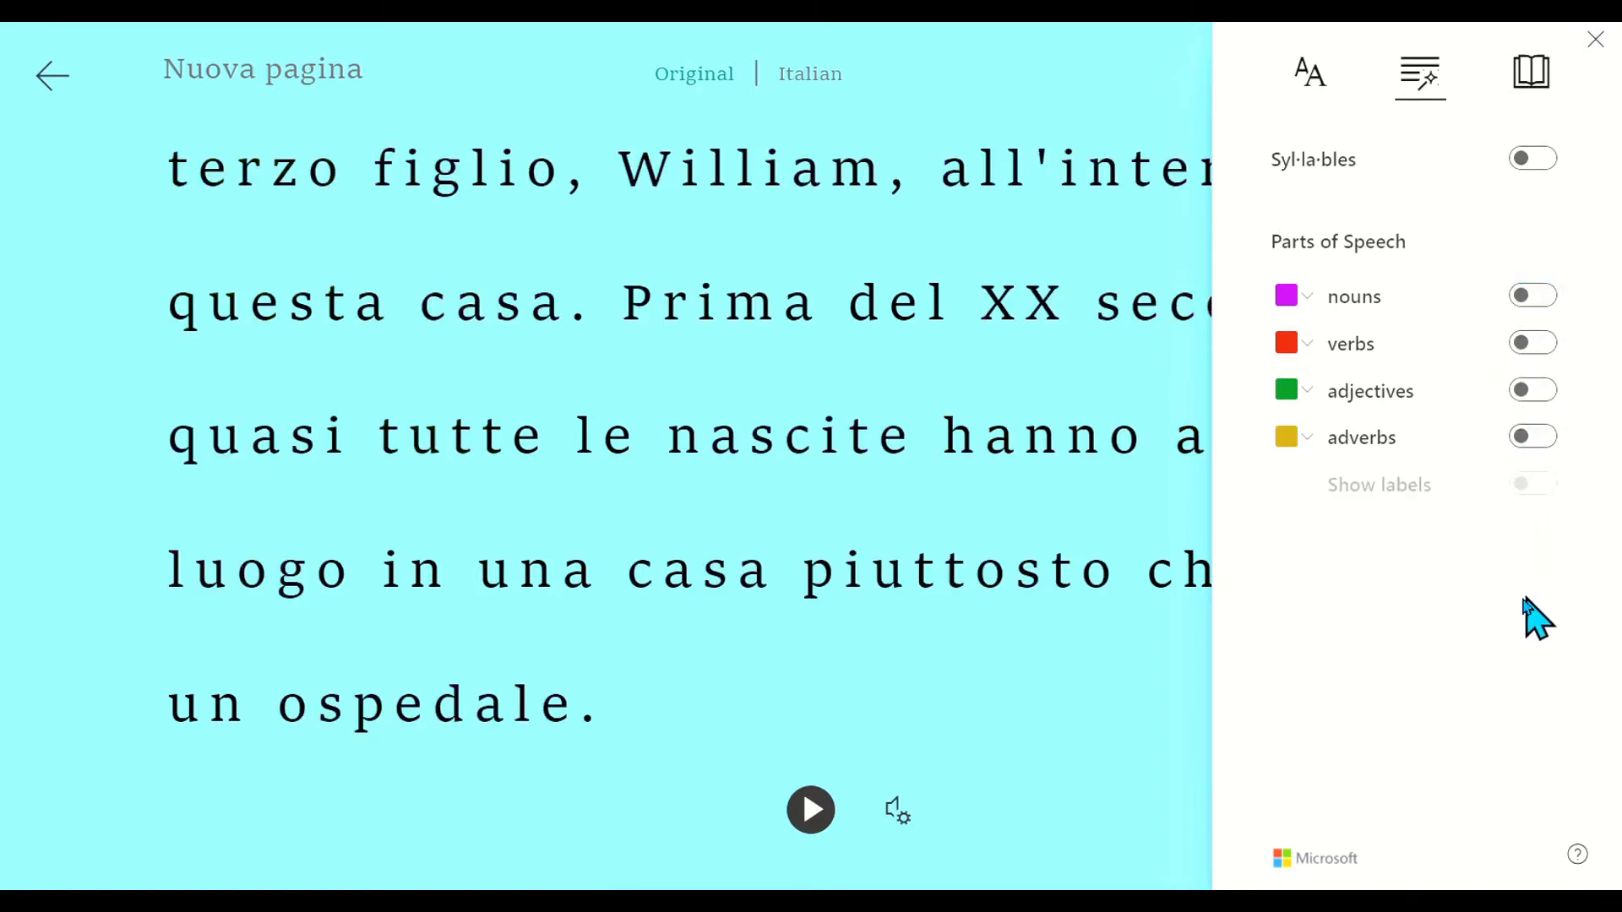
click(1204, 671)
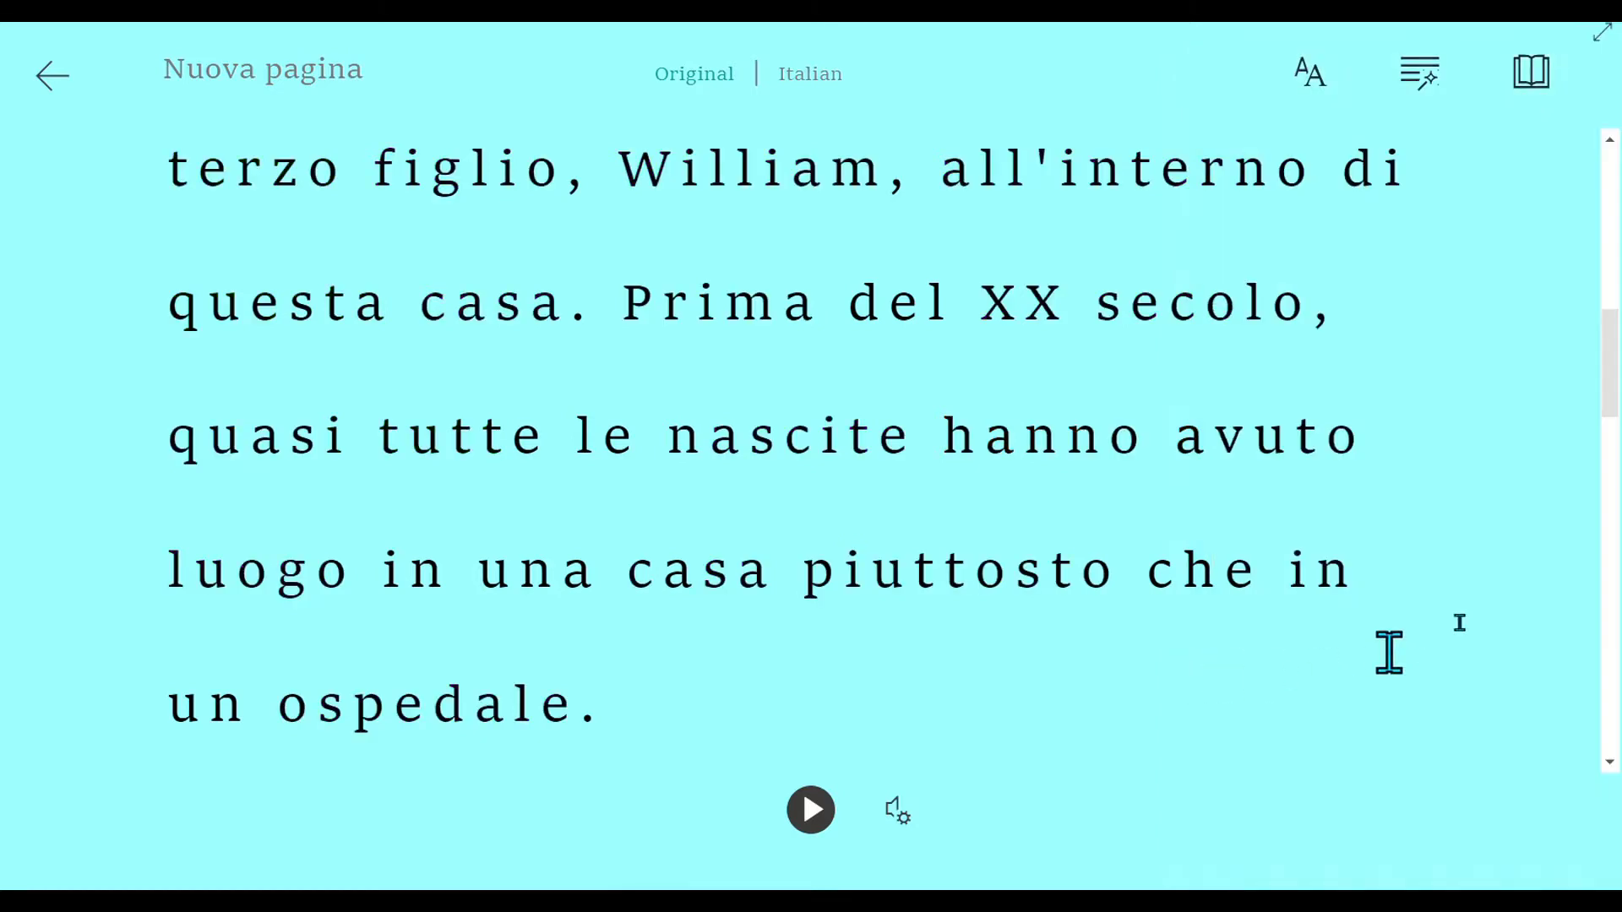
- Play and then stop read-aloud of the Italian text
click(1534, 77)
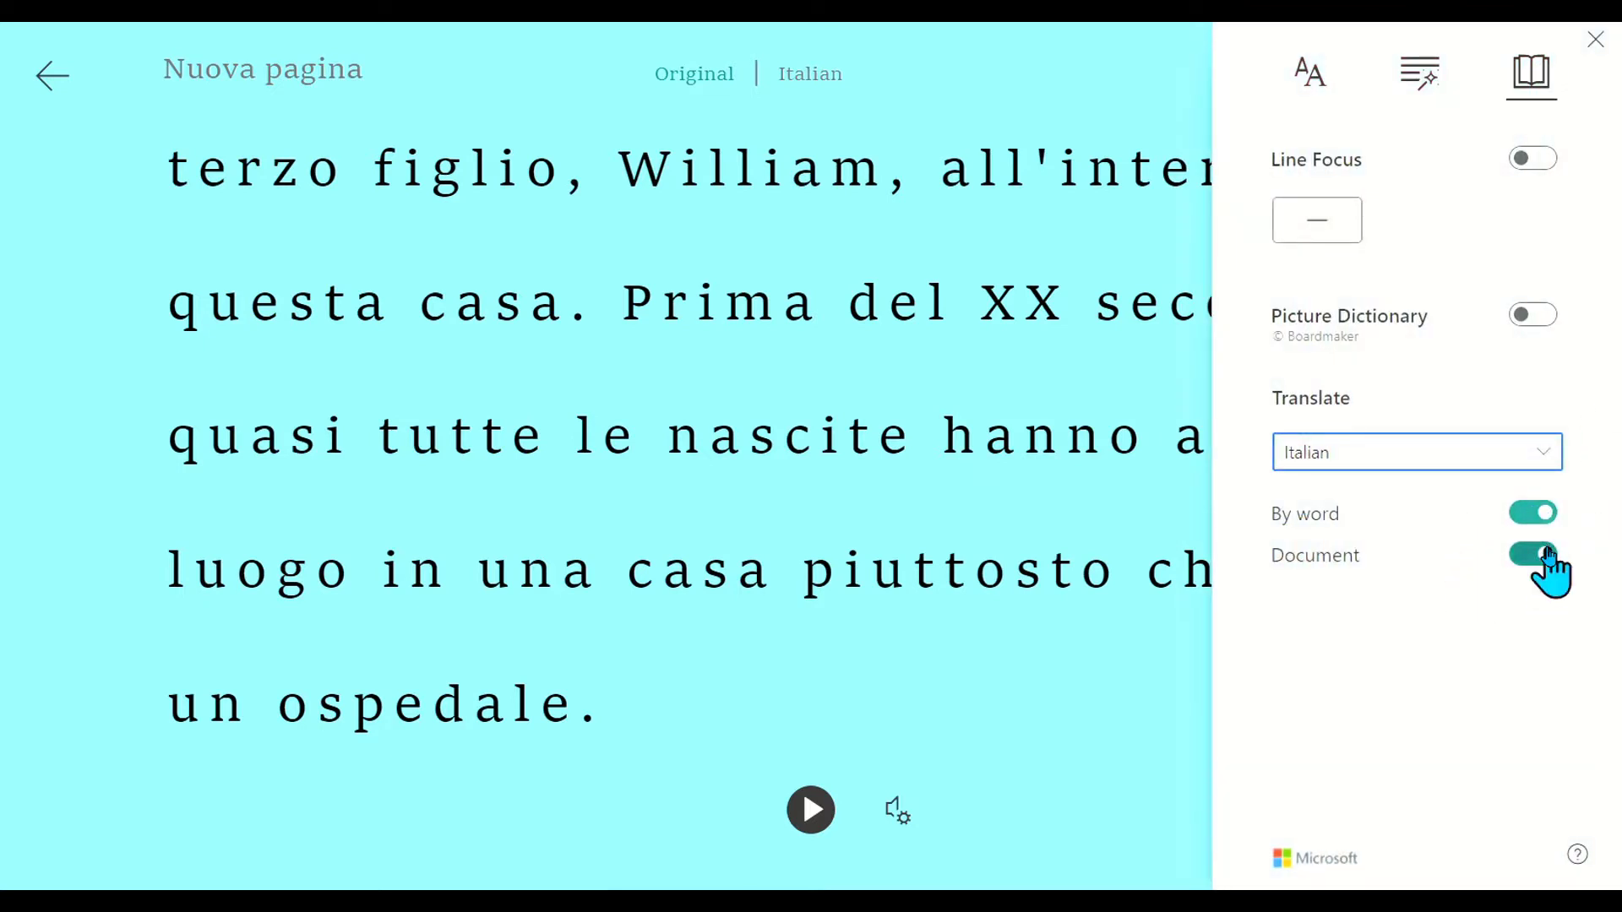
click(810, 816)
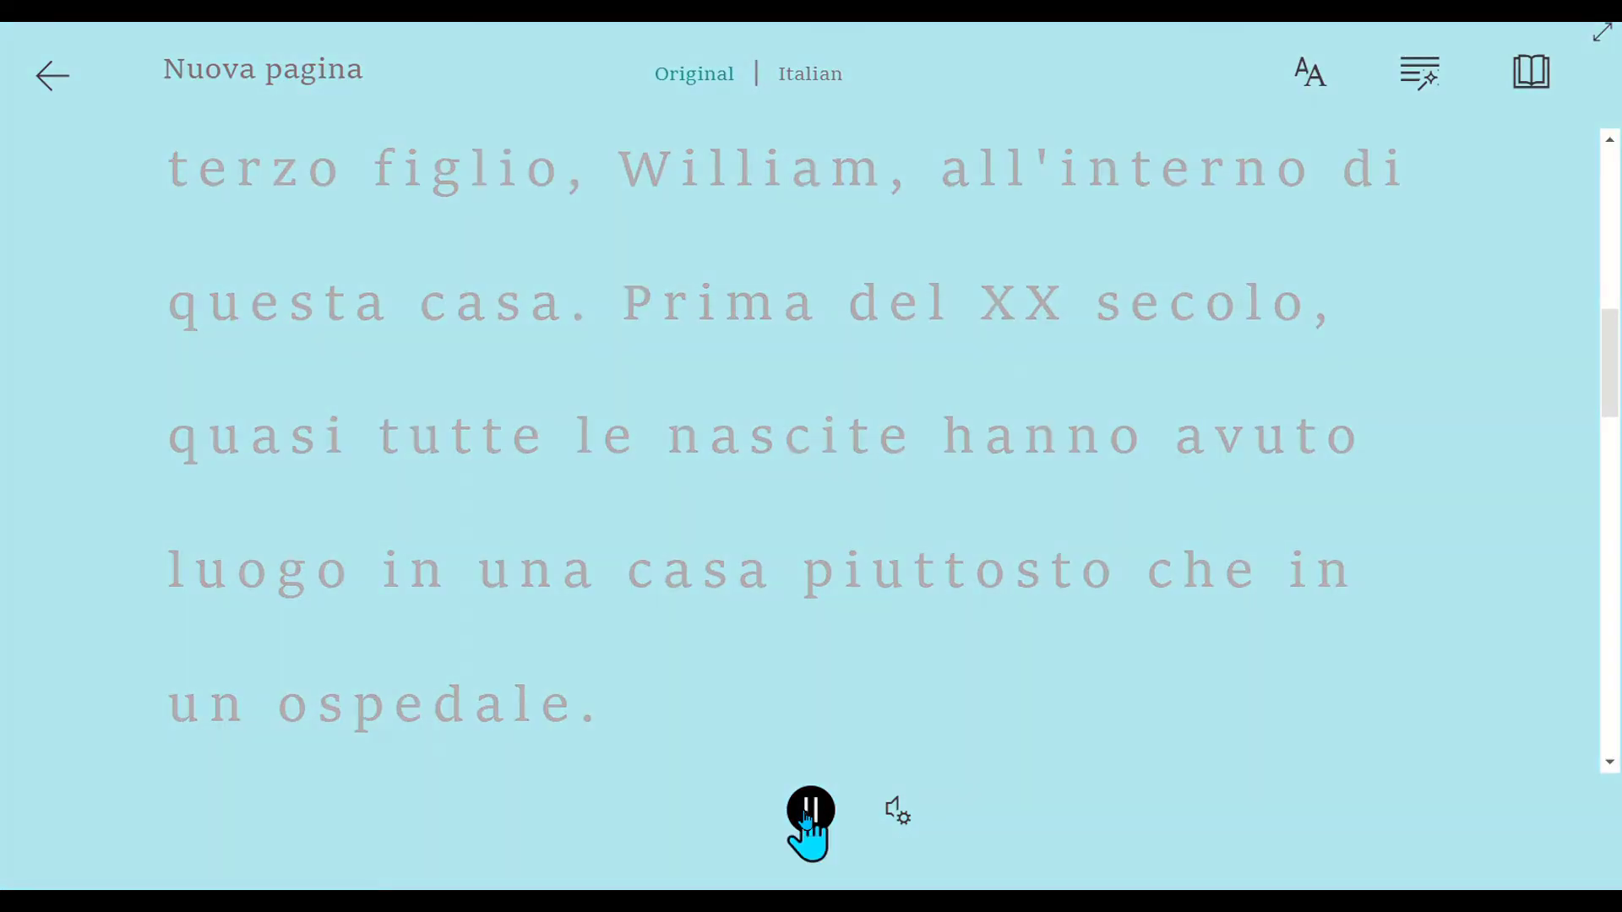
click(810, 811)
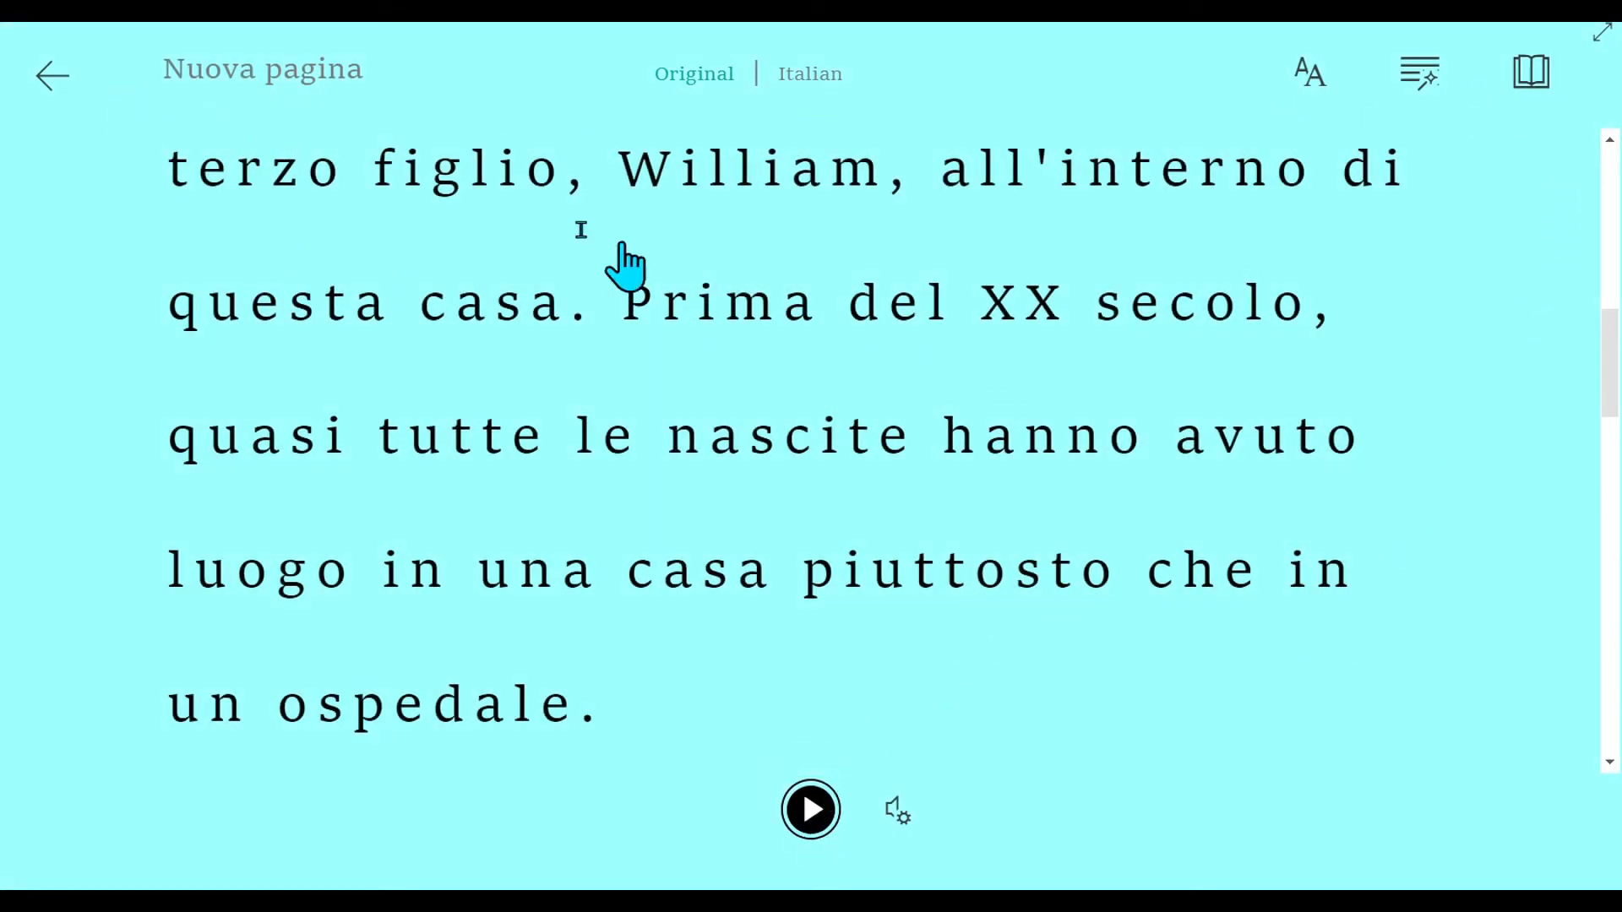
- Exit Immersive Reader with Esc to return to the Stratford board
key(Escape)
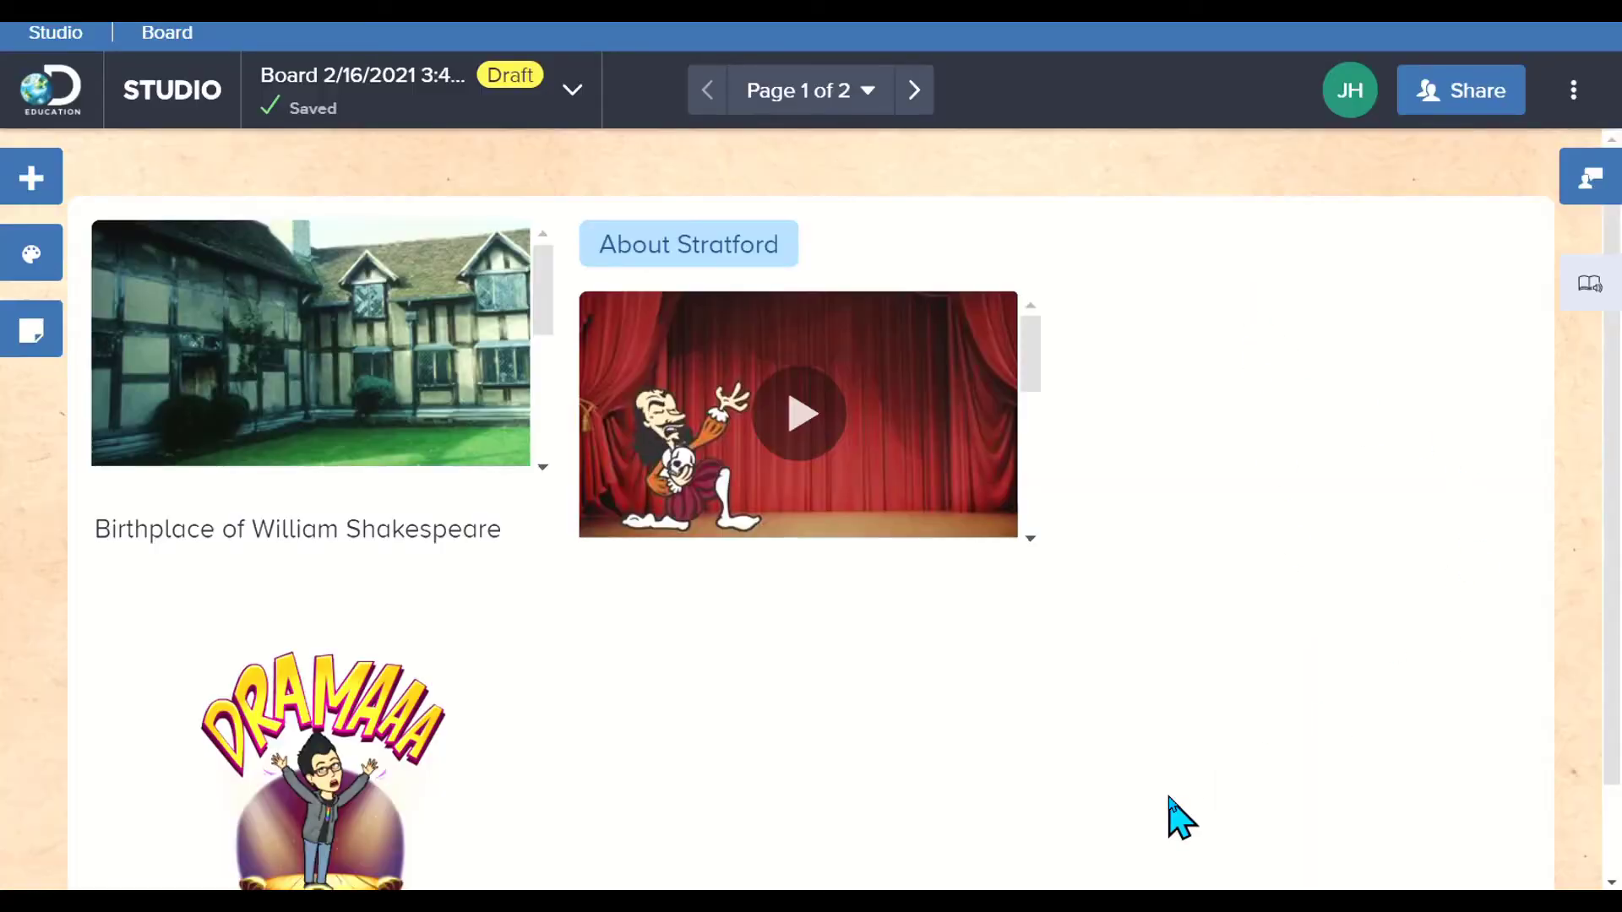